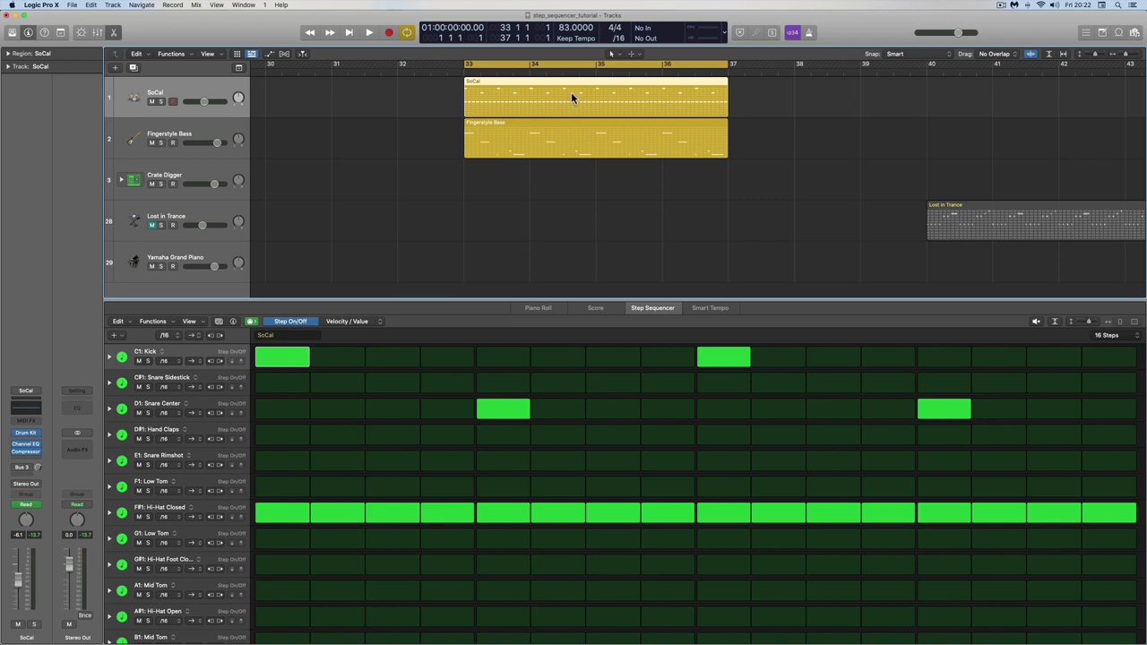
# Step: Look at the Fingerstyle Bass pattern, return to the SoCal drum pattern and play back the loop briefly
pyautogui.hscroll(1, 575, 97)
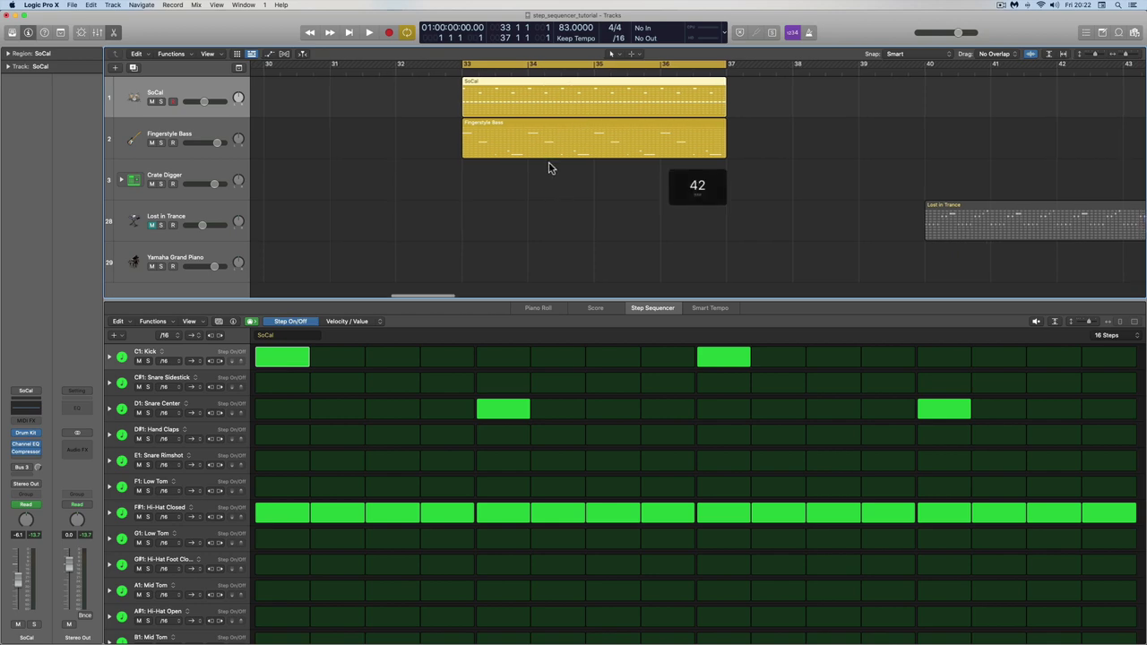
pyautogui.click(538, 125)
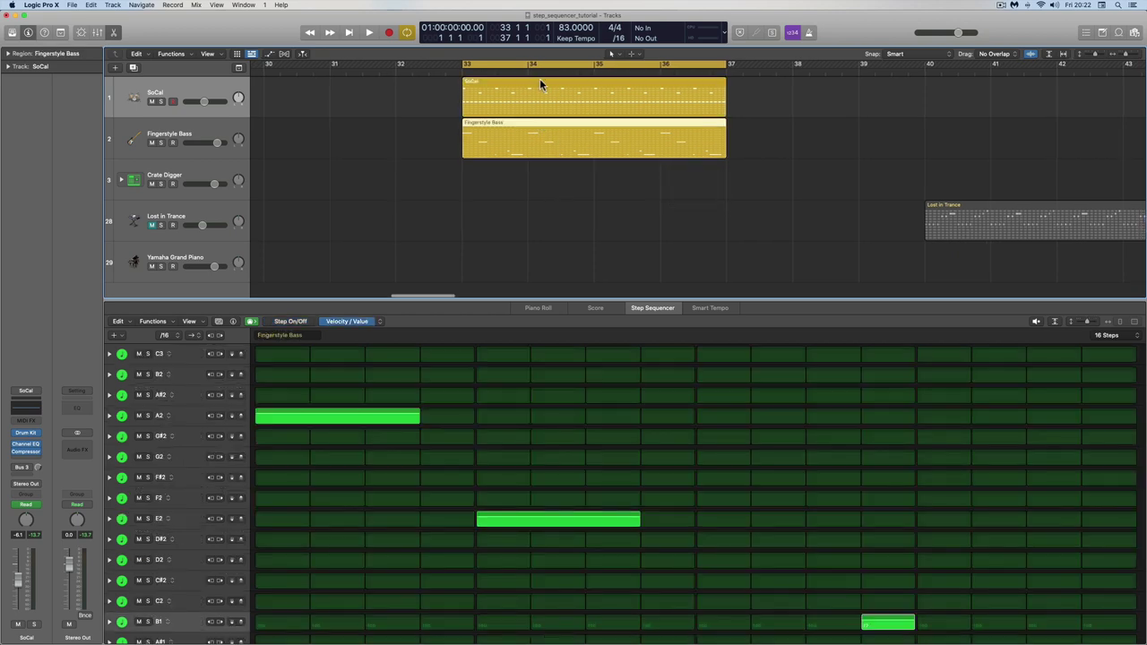
pyautogui.click(540, 81)
pyautogui.press('space')
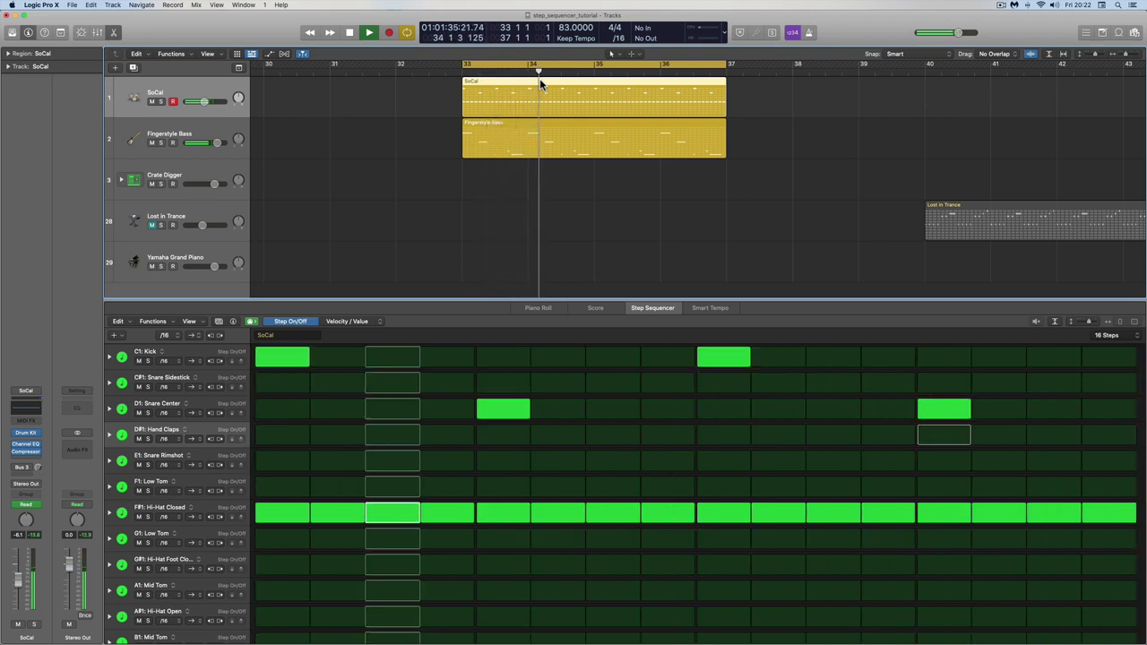
pyautogui.press('space')
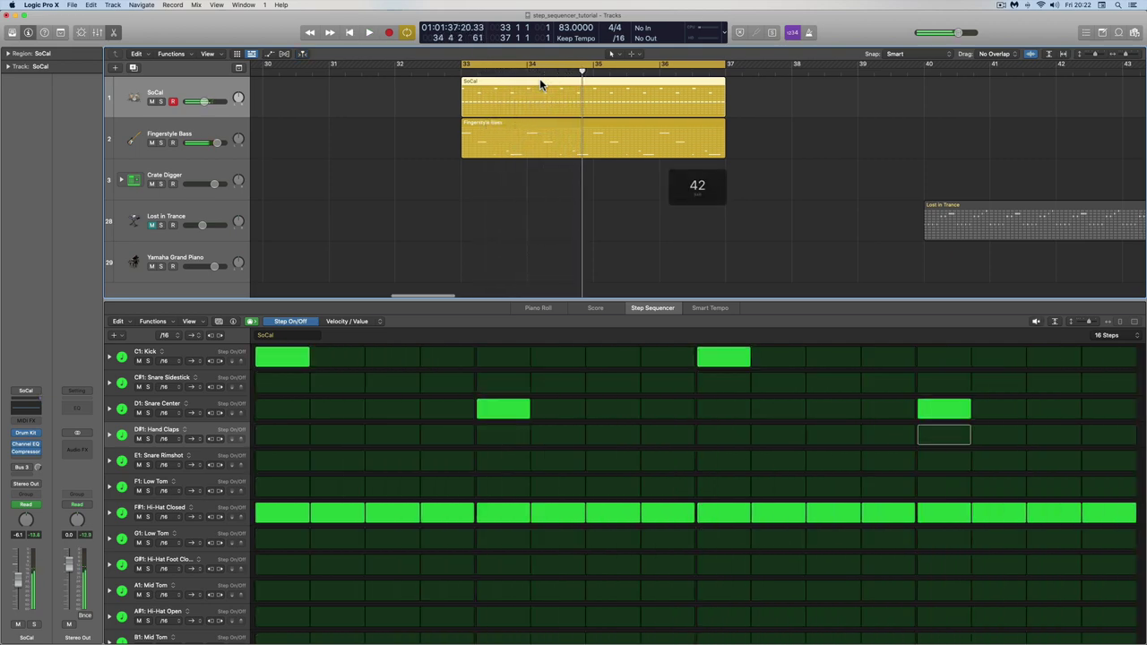
# Step: Add a "Send Mute 1 → big verb" automation row below the Snare Center row in the SoCal pattern
pyautogui.click(192, 408)
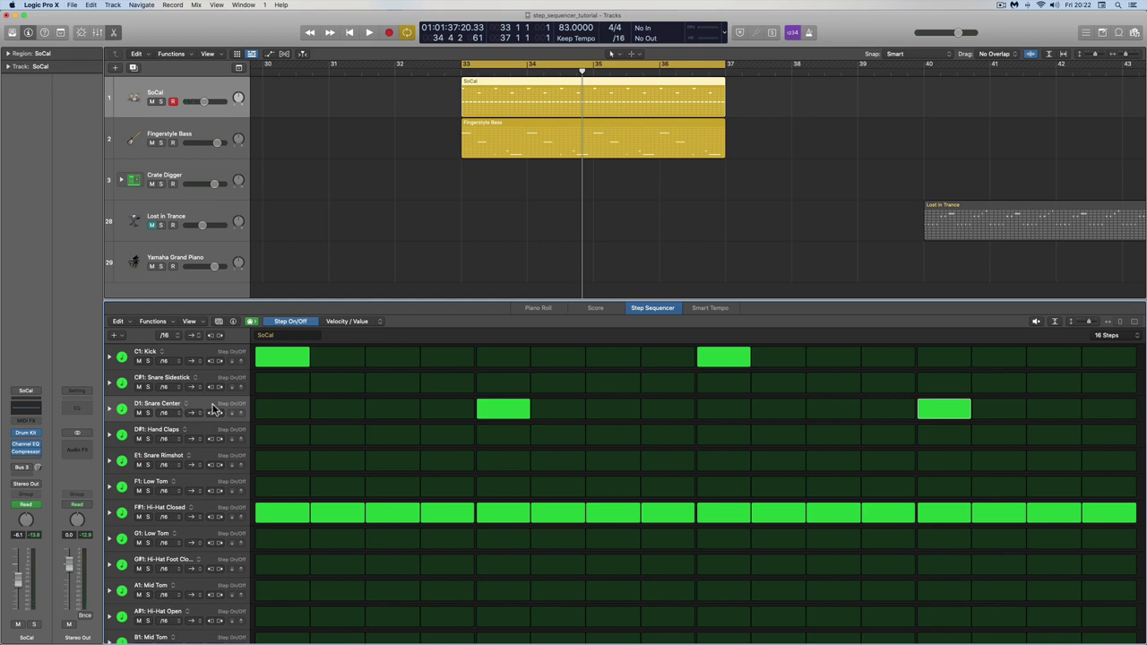
pyautogui.click(122, 338)
pyautogui.moveTo(139, 347)
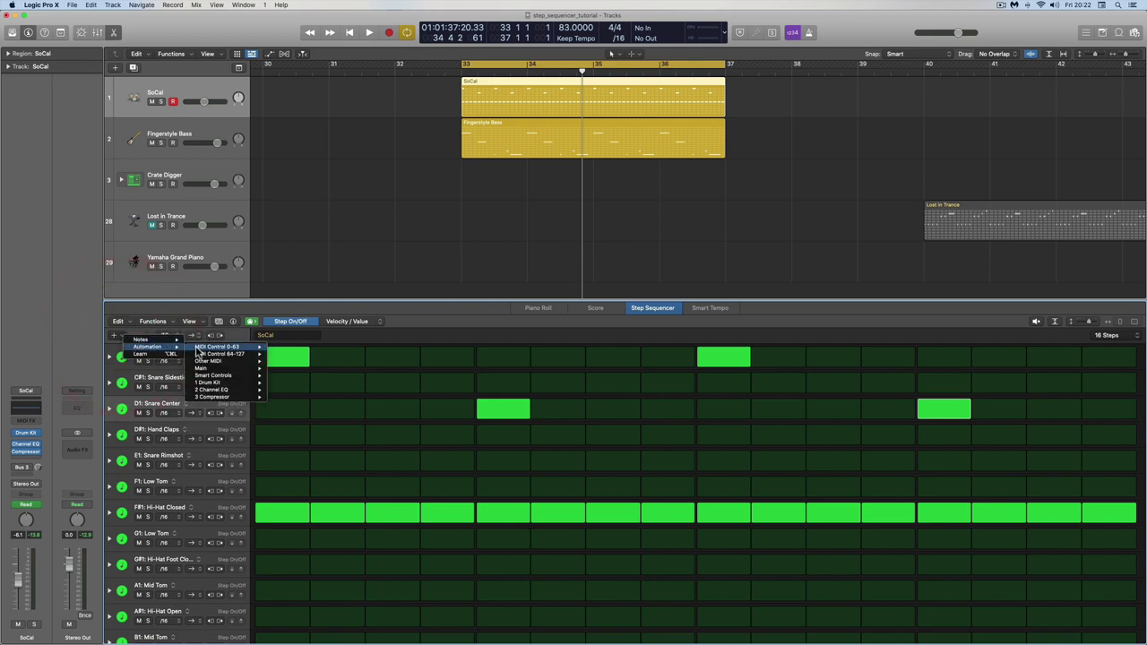
pyautogui.moveTo(208, 369)
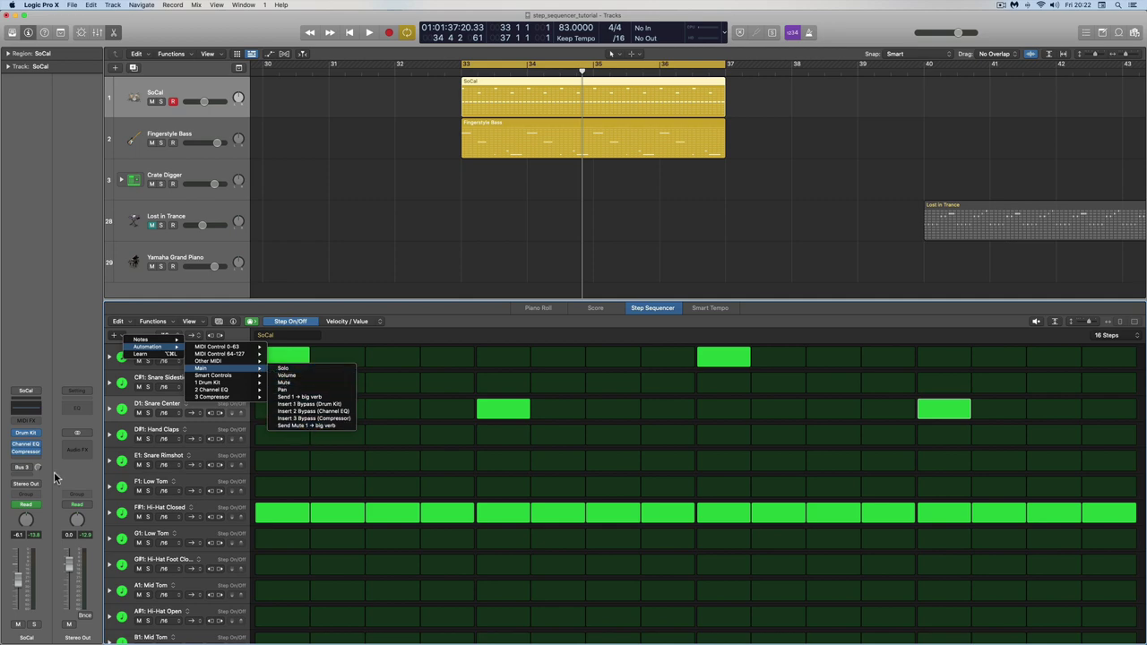
pyautogui.click(315, 426)
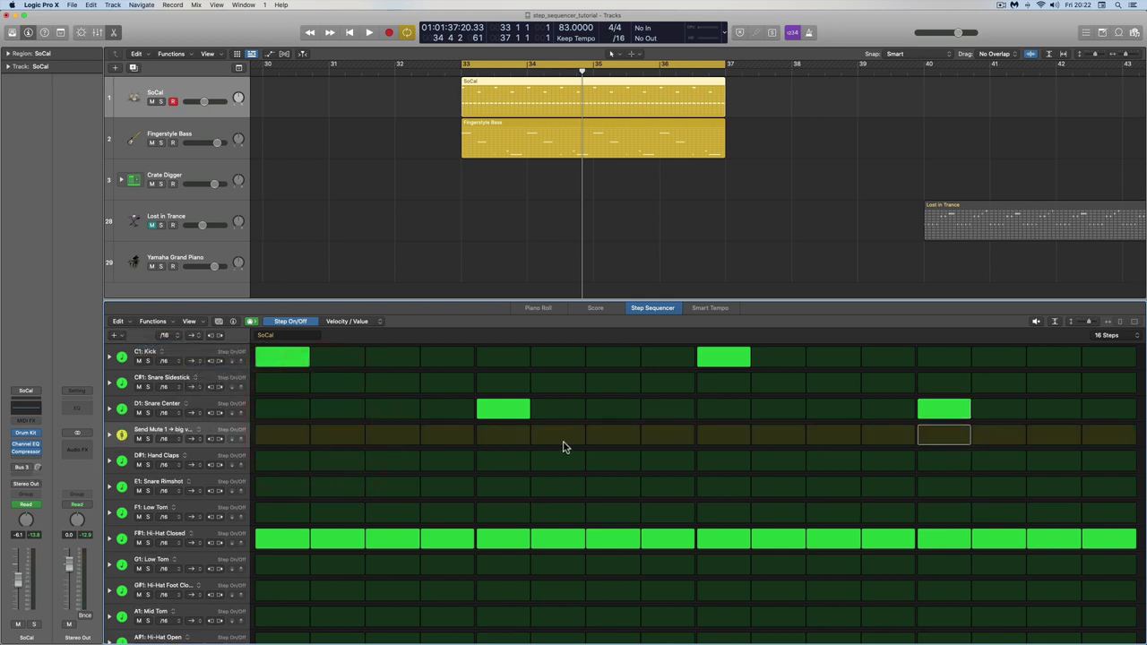
# Step: Raise the SoCal channel fader to -1.0 dB and activate all 16 steps of the send mute automation row
pyautogui.click(38, 470)
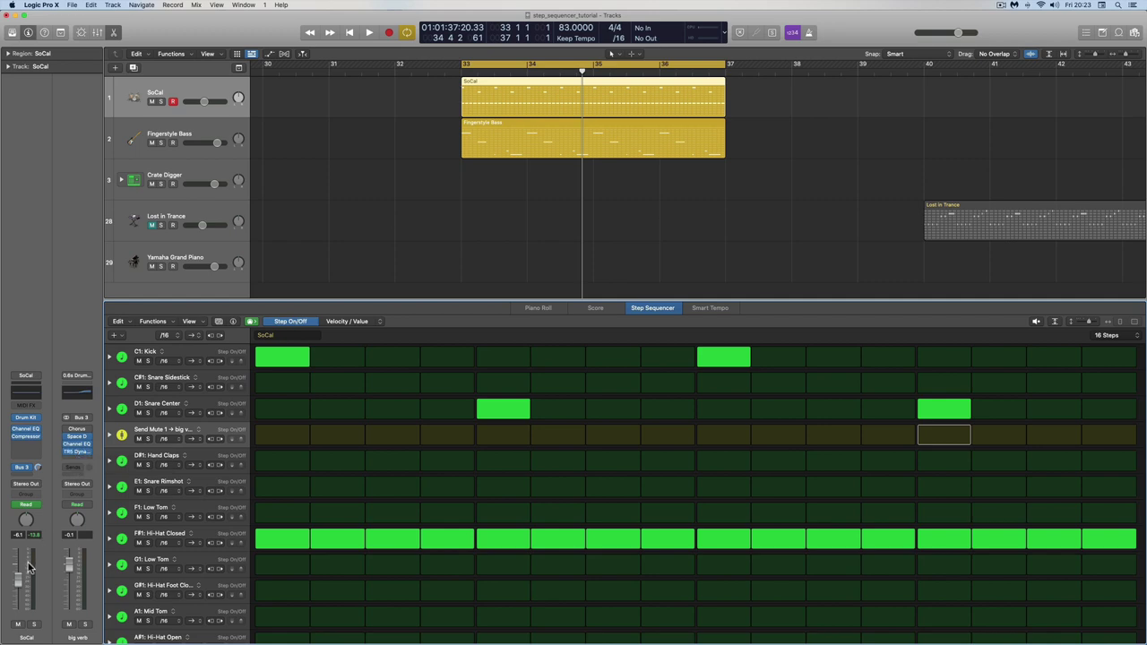
pyautogui.moveTo(18, 578); pyautogui.dragTo(25, 565)
pyautogui.moveTo(302, 435); pyautogui.dragTo(986, 439)
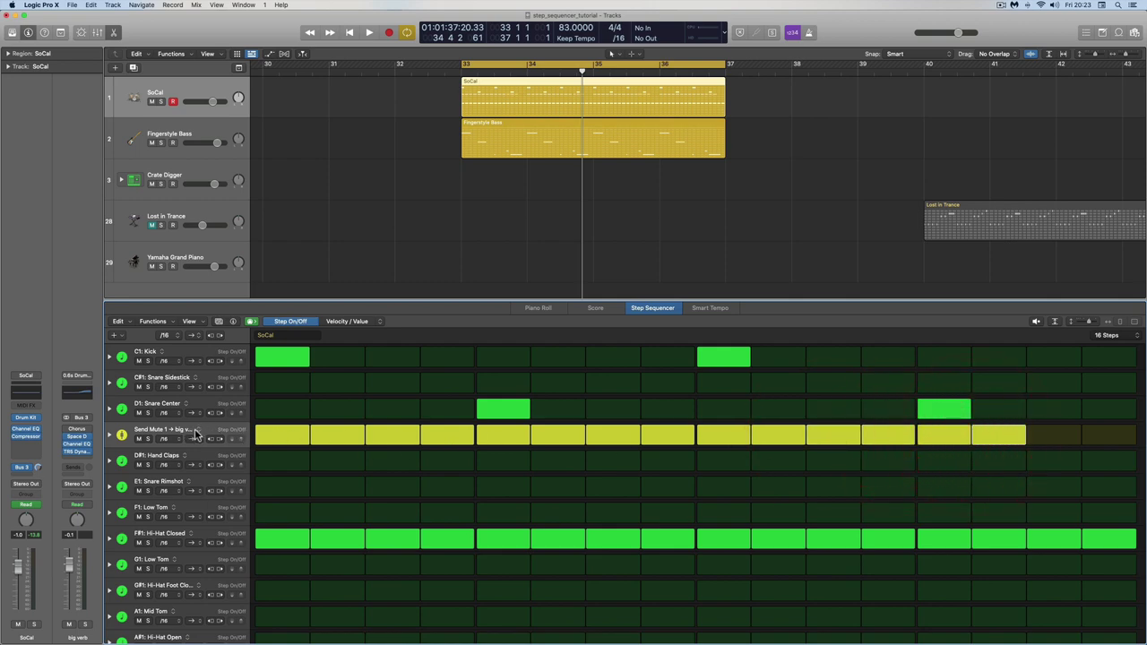
pyautogui.click(1056, 437)
pyautogui.click(1108, 436)
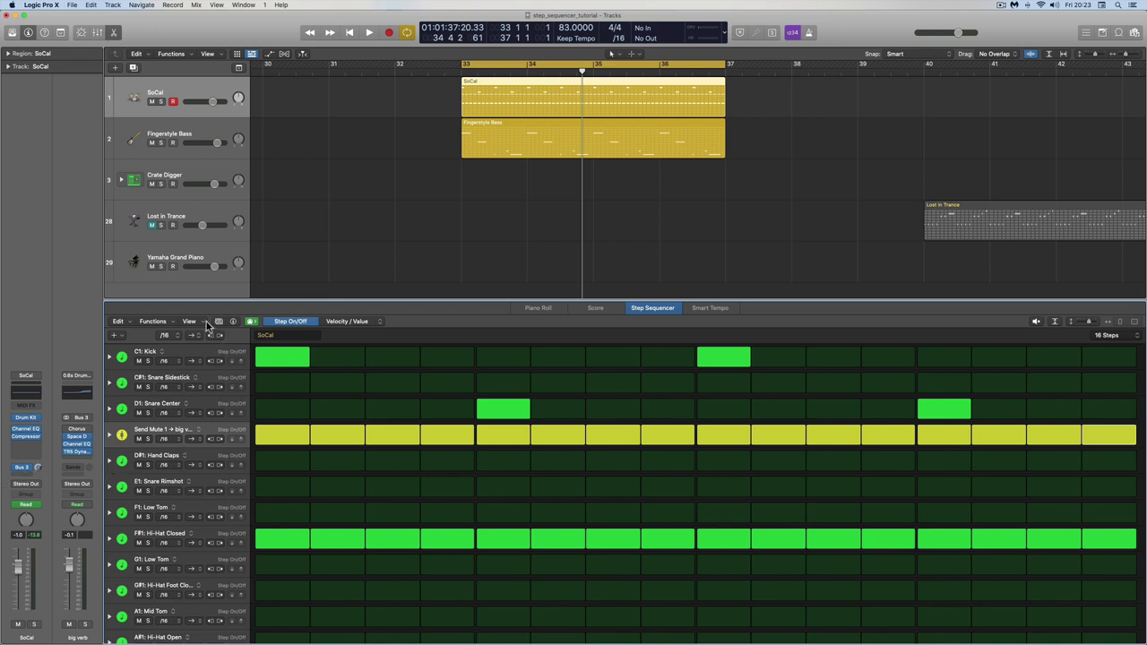
# Step: Enlarge the send mute automation row and switch the step edit mode to Velocity / Value
pyautogui.click(206, 322)
pyautogui.click(230, 335)
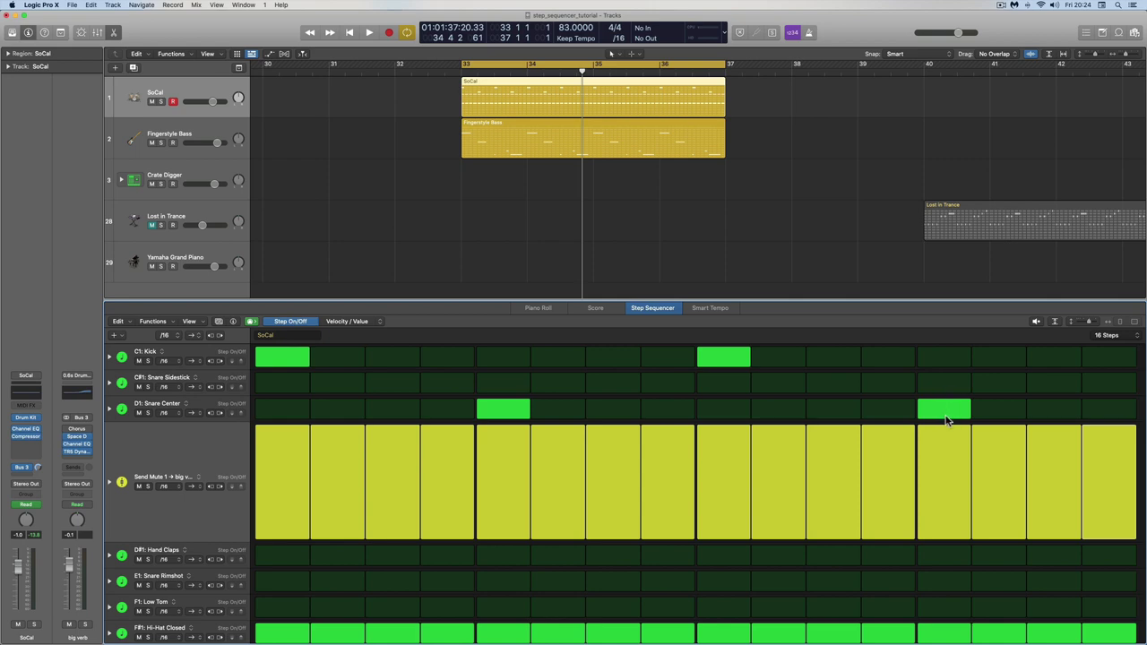
pyautogui.click(359, 322)
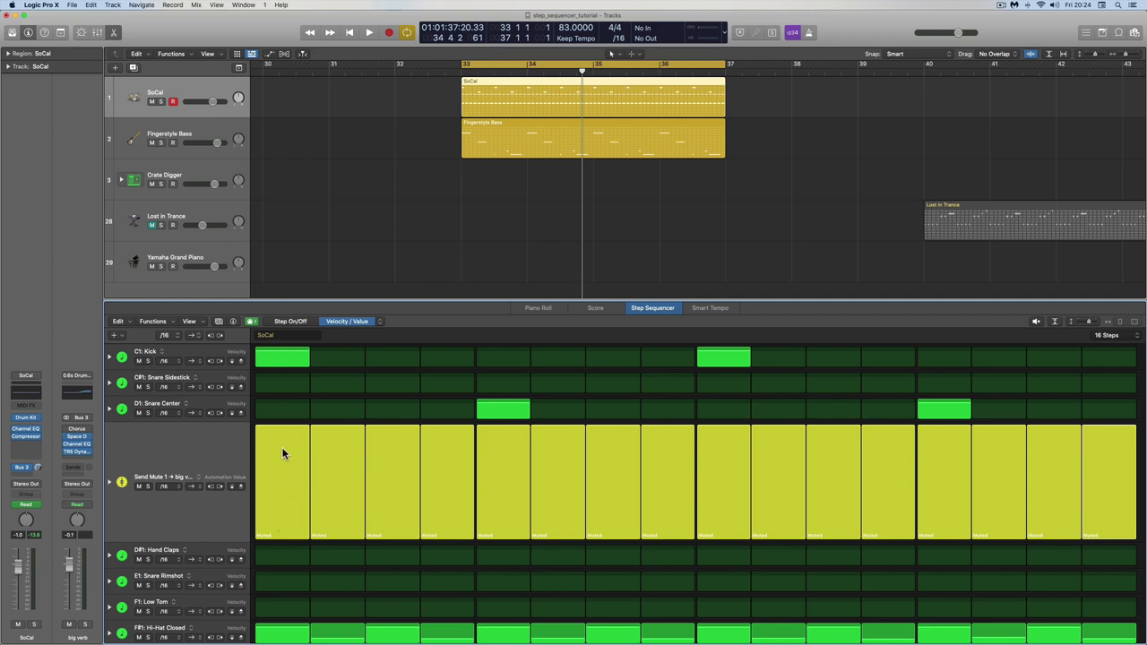
# Step: Toggle the first step's mute value back to Muted, and unmute the send on step 13 beneath the second snare hit
pyautogui.click(284, 484)
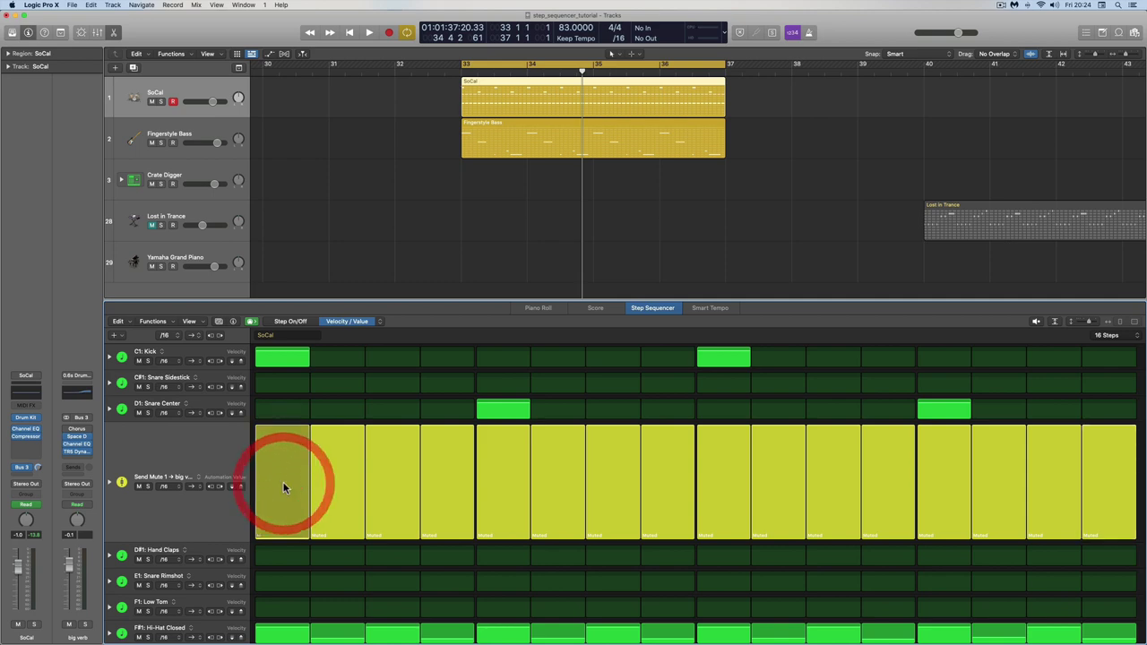
pyautogui.click(284, 443)
pyautogui.click(280, 519)
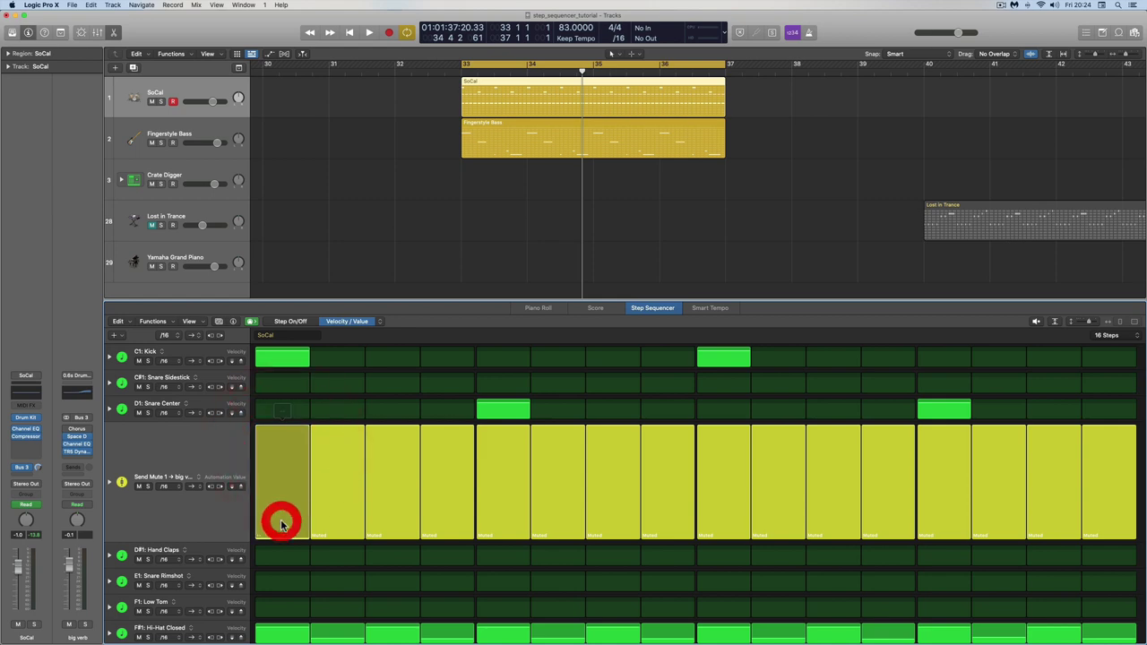
pyautogui.click(282, 438)
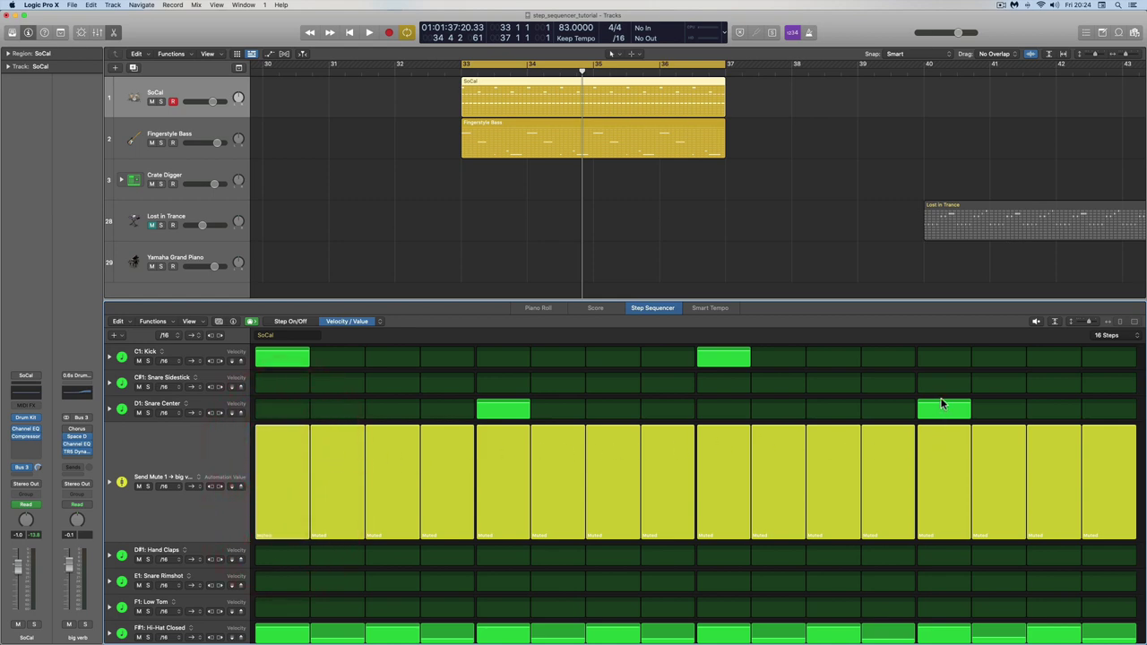
pyautogui.scroll(-1, 939, 497)
pyautogui.click(940, 498)
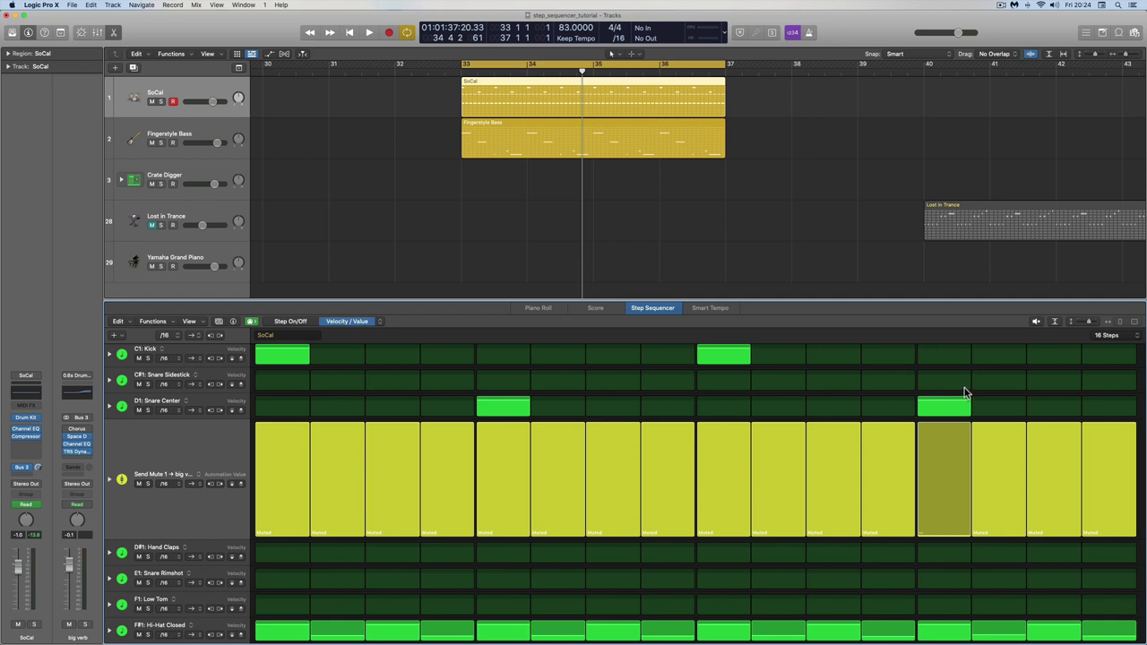
# Step: Set the big verb aux fader to -2.7 dB and play back the loop with the send mute automation
pyautogui.moveTo(69, 565); pyautogui.dragTo(71, 569)
pyautogui.press('space')
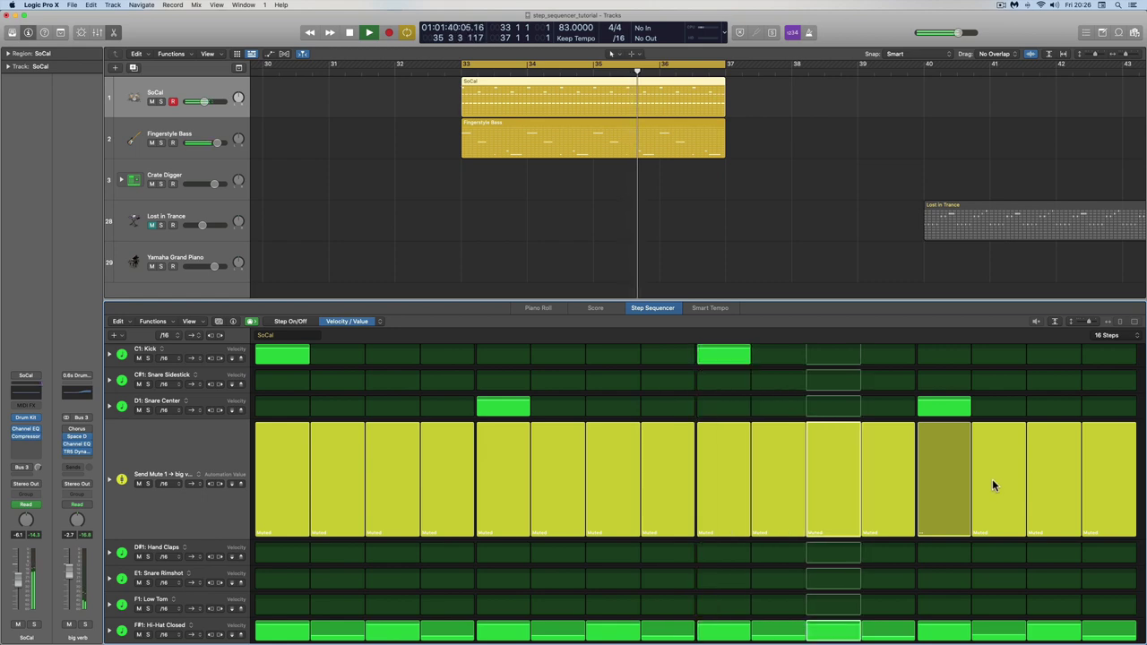
pyautogui.press('space')
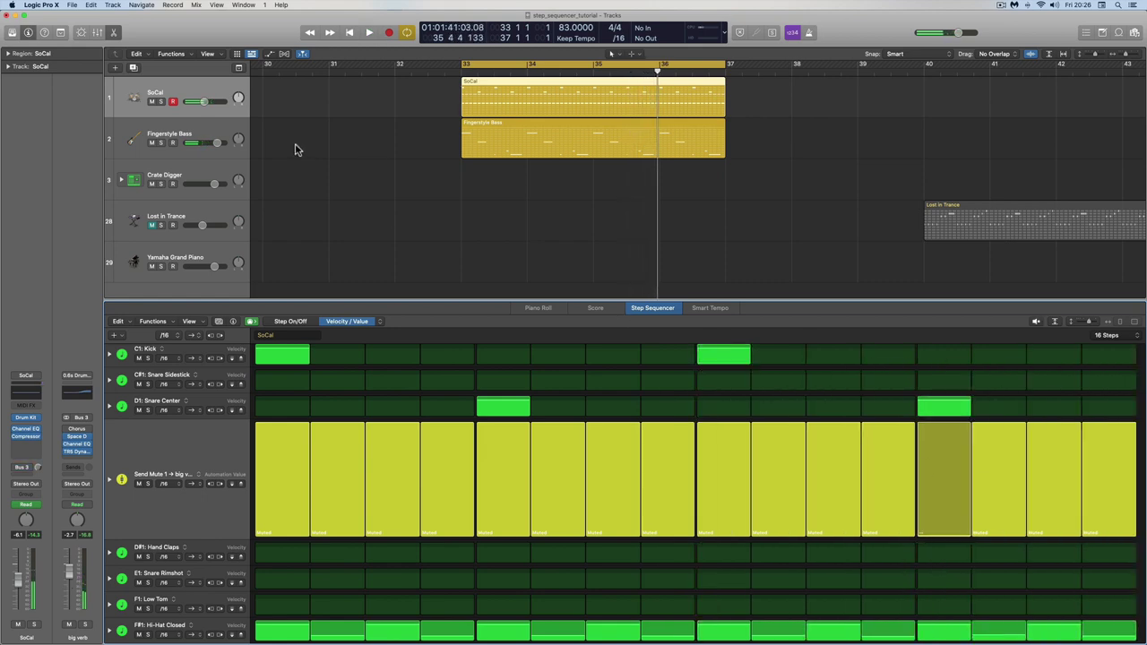
# Step: Show the Mixer, audition the loop with the big verb channel strip selected, and raise its fader to -0.8 dB
pyautogui.click(96, 36)
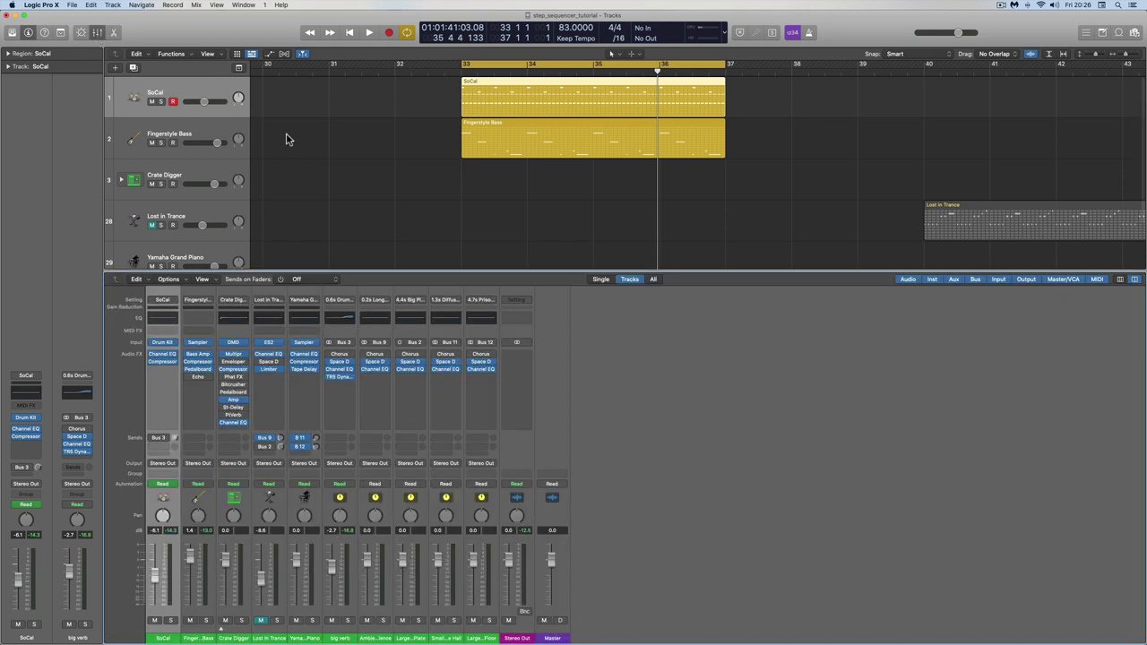
pyautogui.click(350, 614)
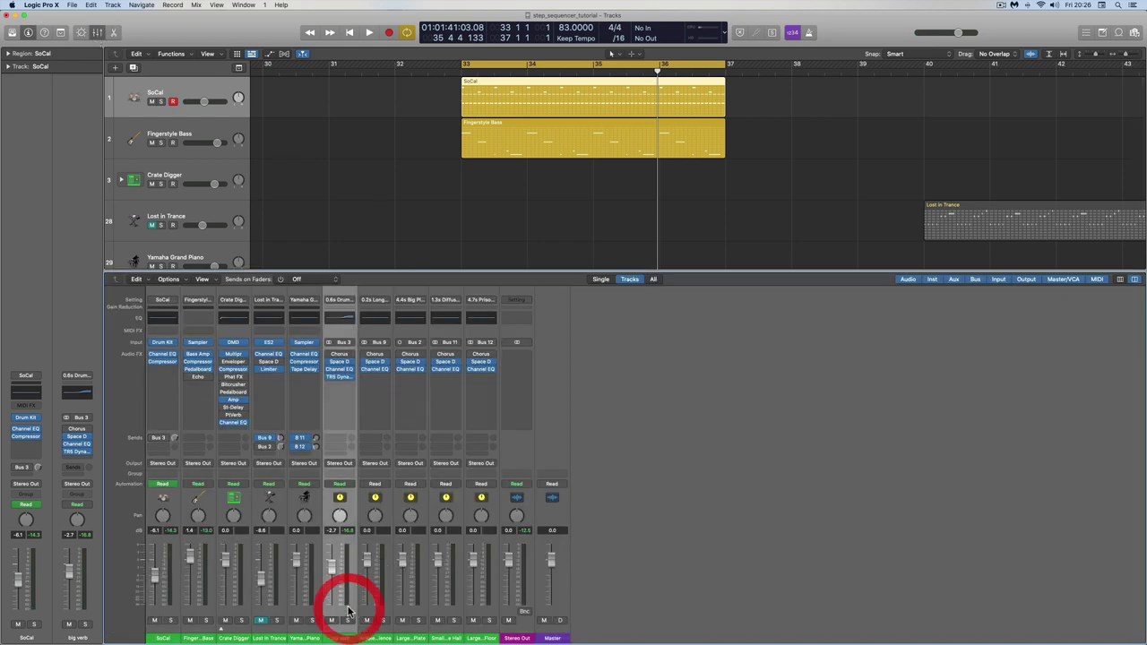
pyautogui.press('space')
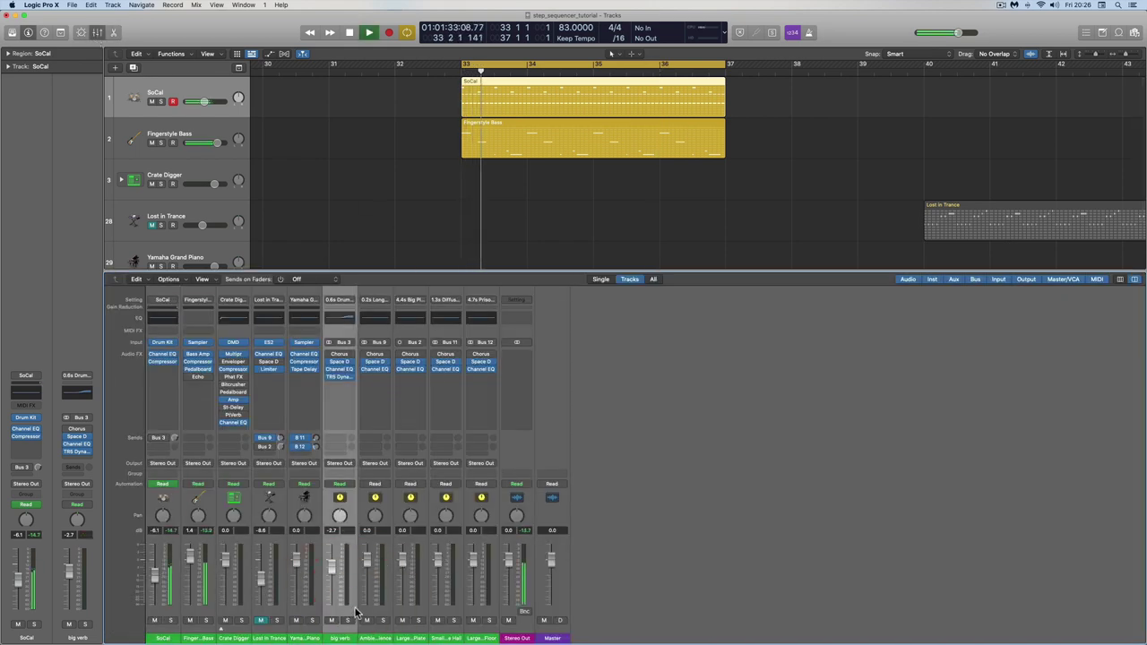
pyautogui.press('space')
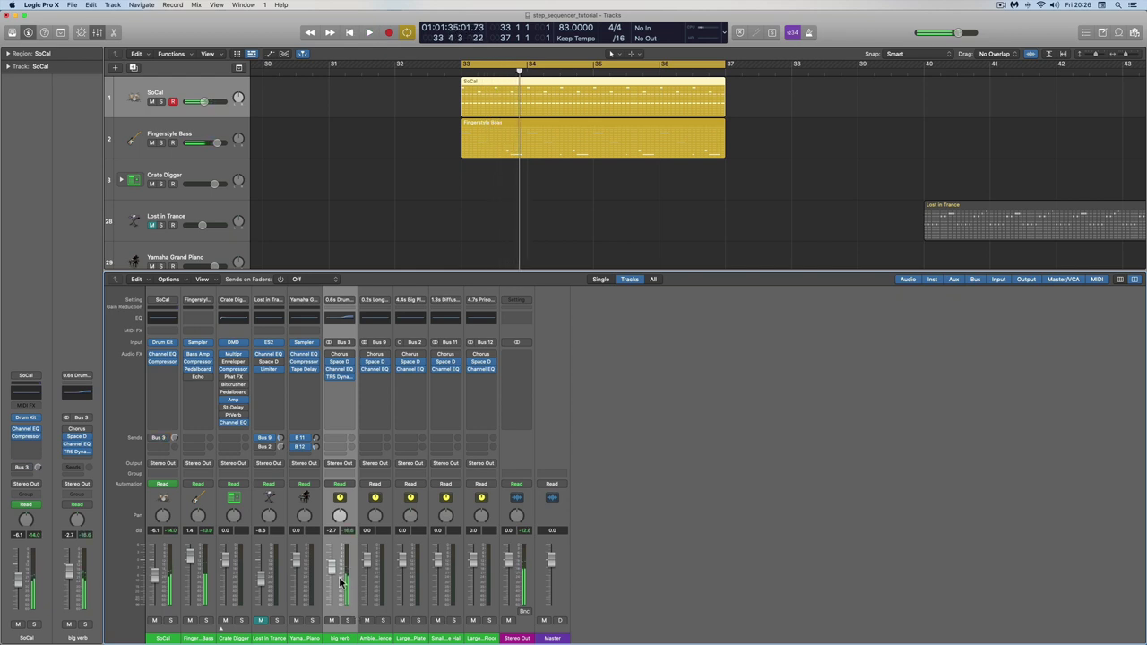
pyautogui.click(328, 559)
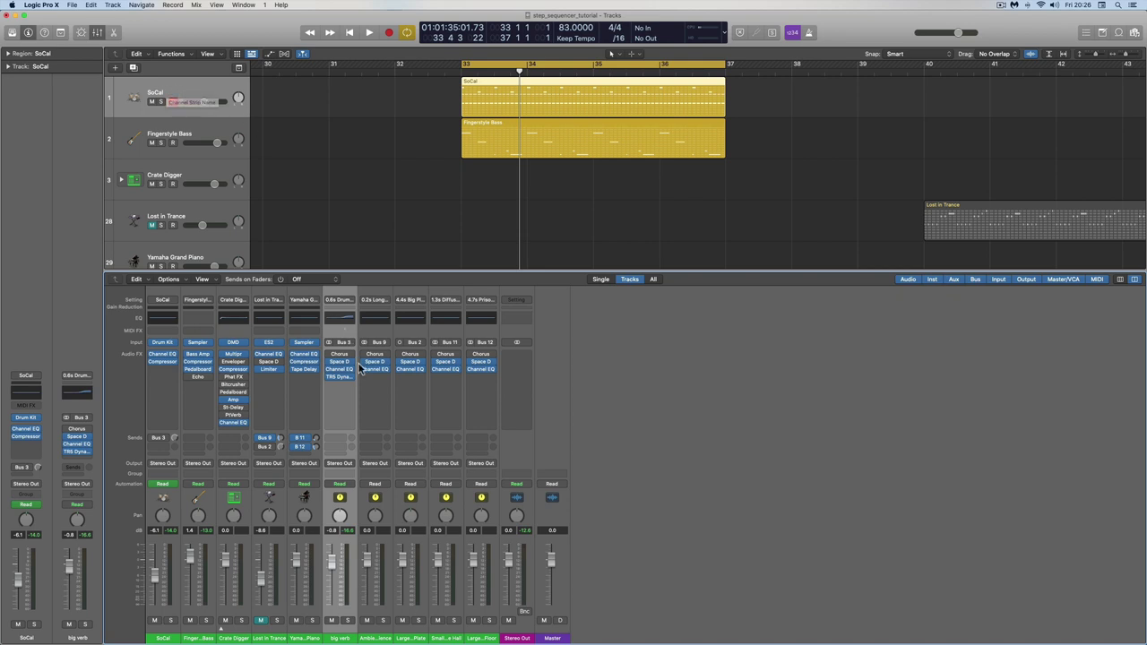
# Step: Create an arrangement track for the big verb channel strip and select that track
pyautogui.rightClick(353, 508)
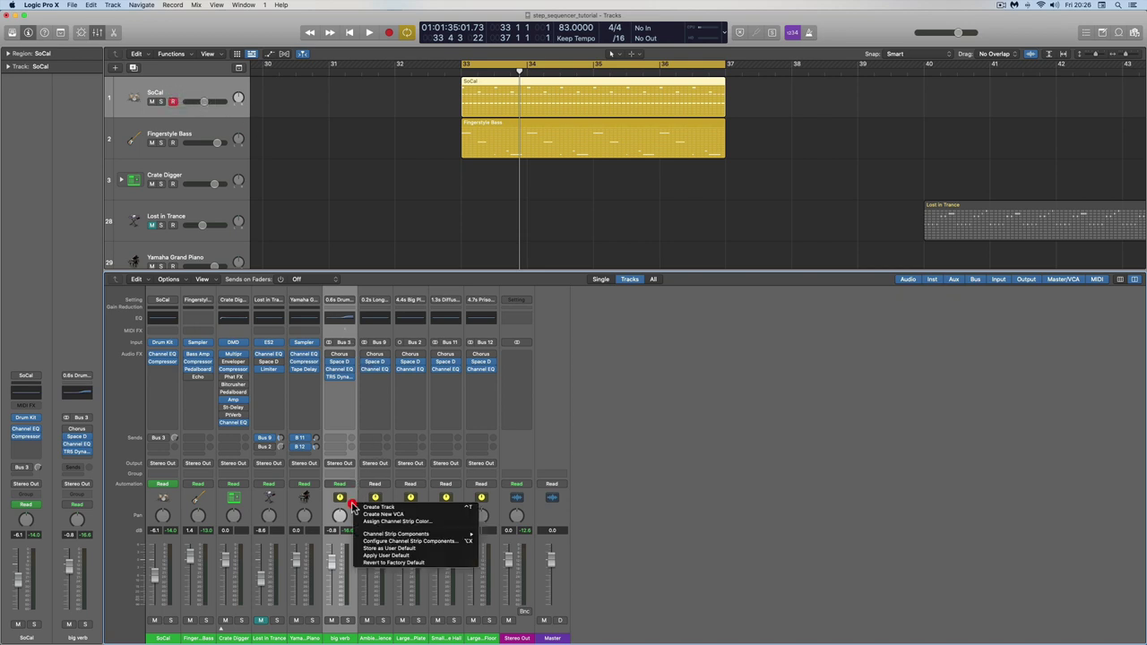
pyautogui.click(384, 507)
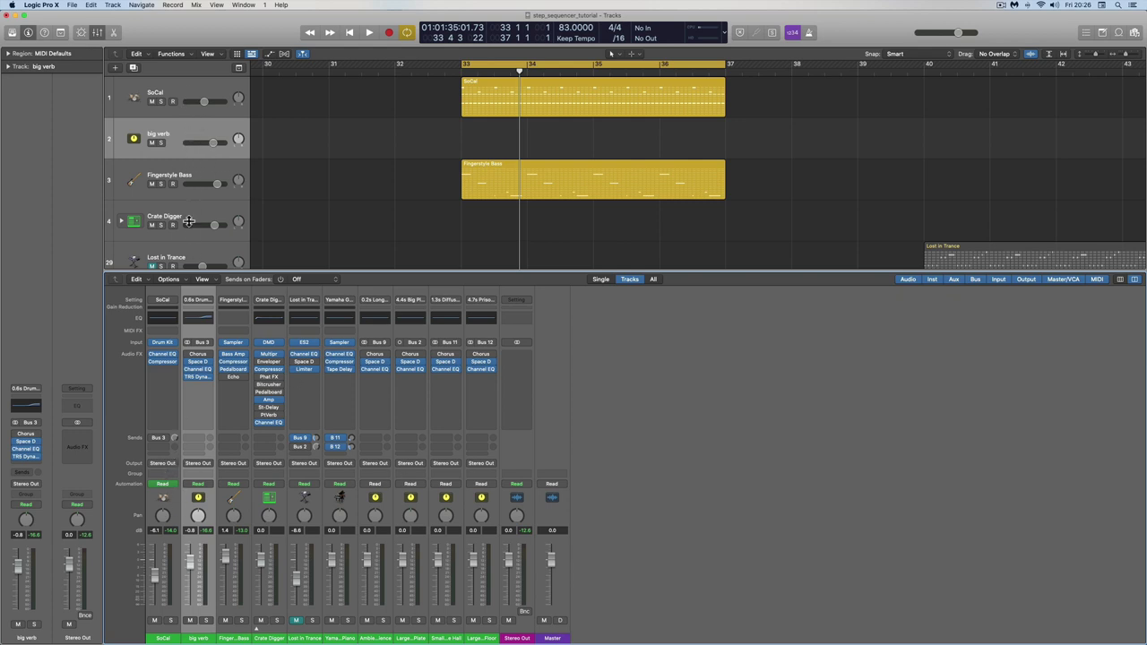
pyautogui.click(178, 87)
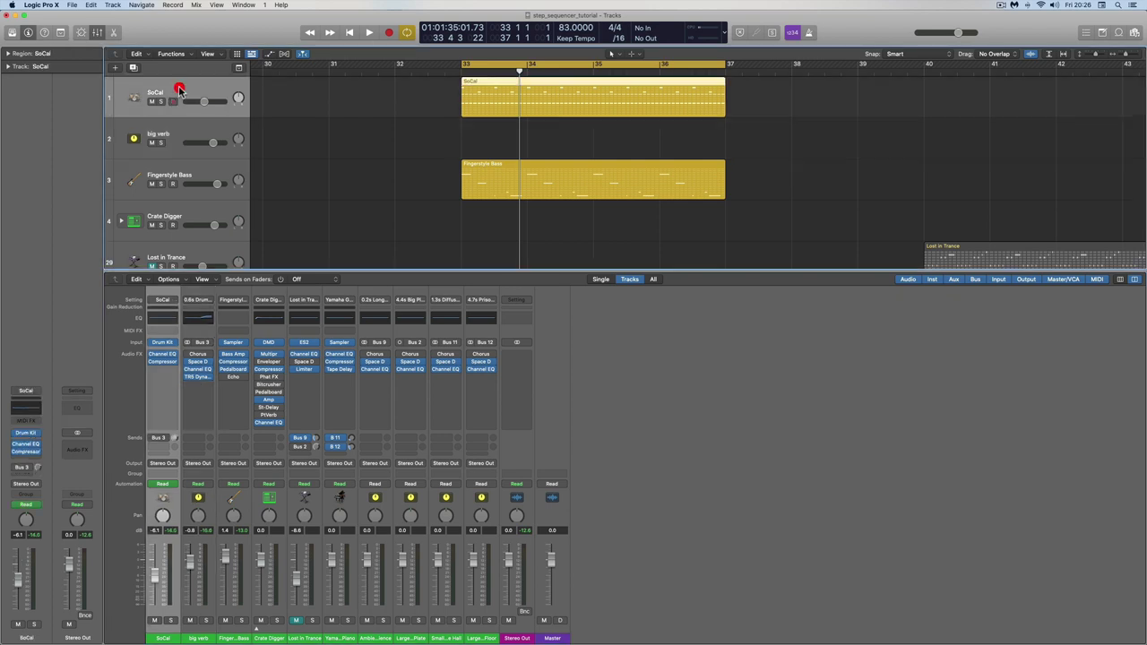
pyautogui.click(202, 133)
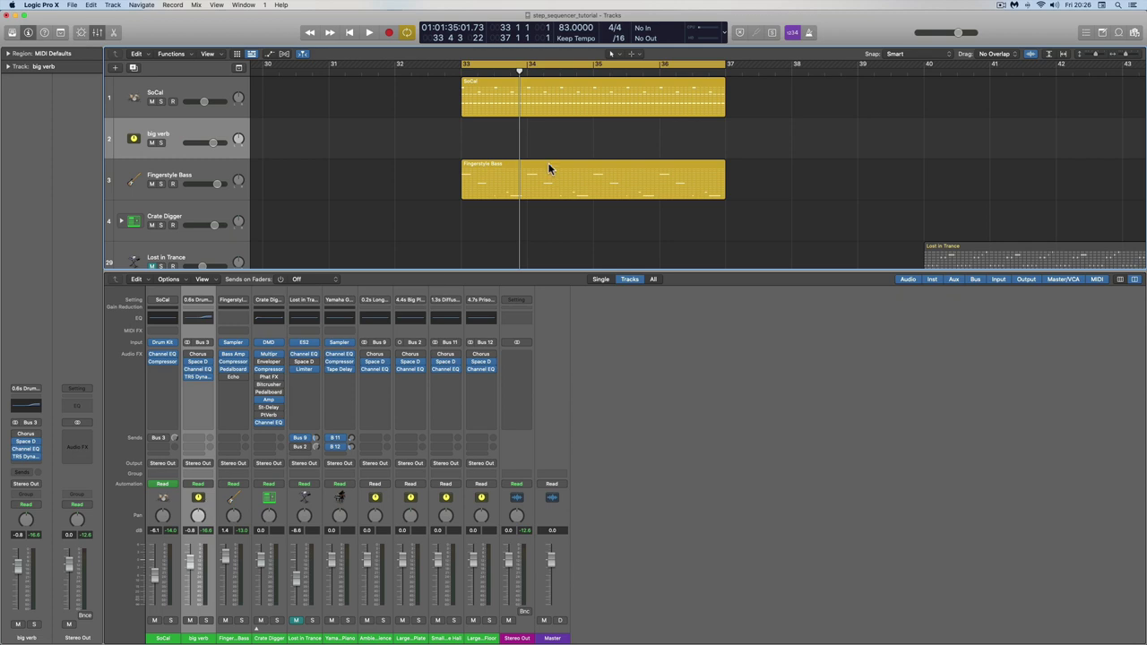
# Step: Move the playhead to bar 33 and create an empty pattern region there on the big verb track
pyautogui.click(464, 72)
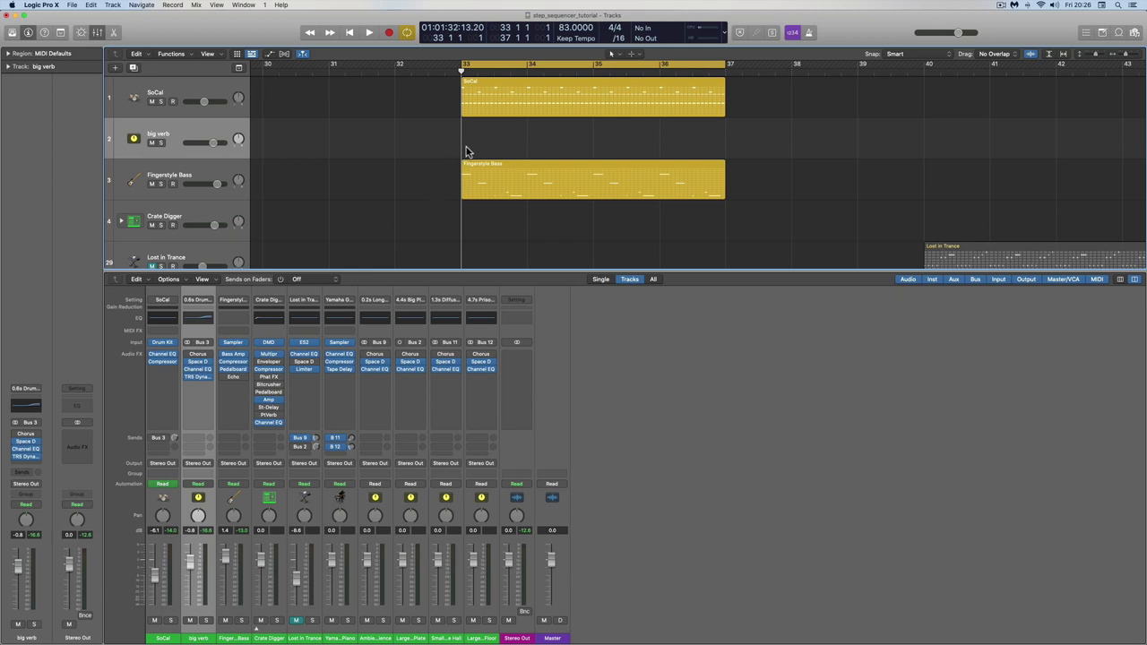
pyautogui.scroll(-1, 467, 147)
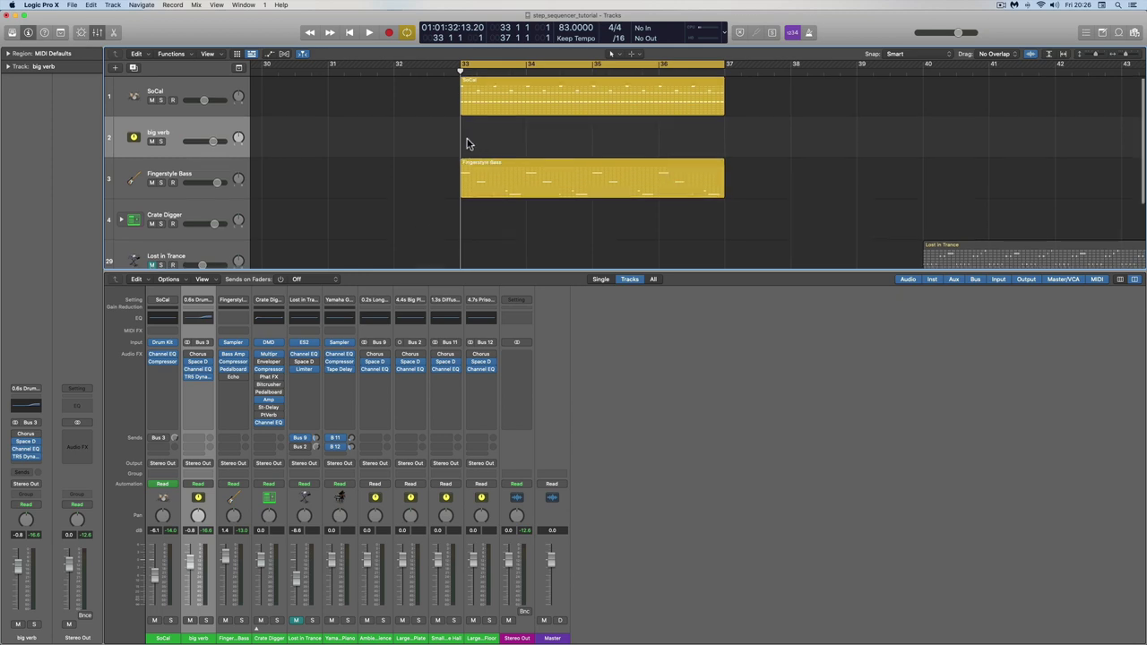
pyautogui.hscroll(1, 466, 143)
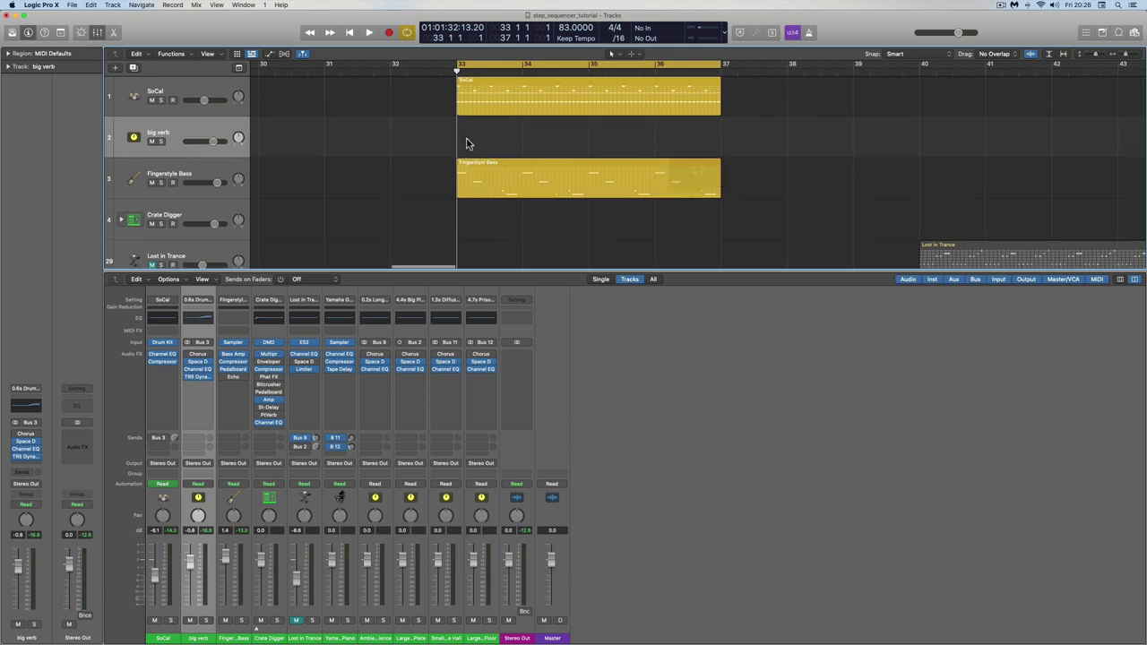
pyautogui.rightClick(466, 144)
pyautogui.click(496, 149)
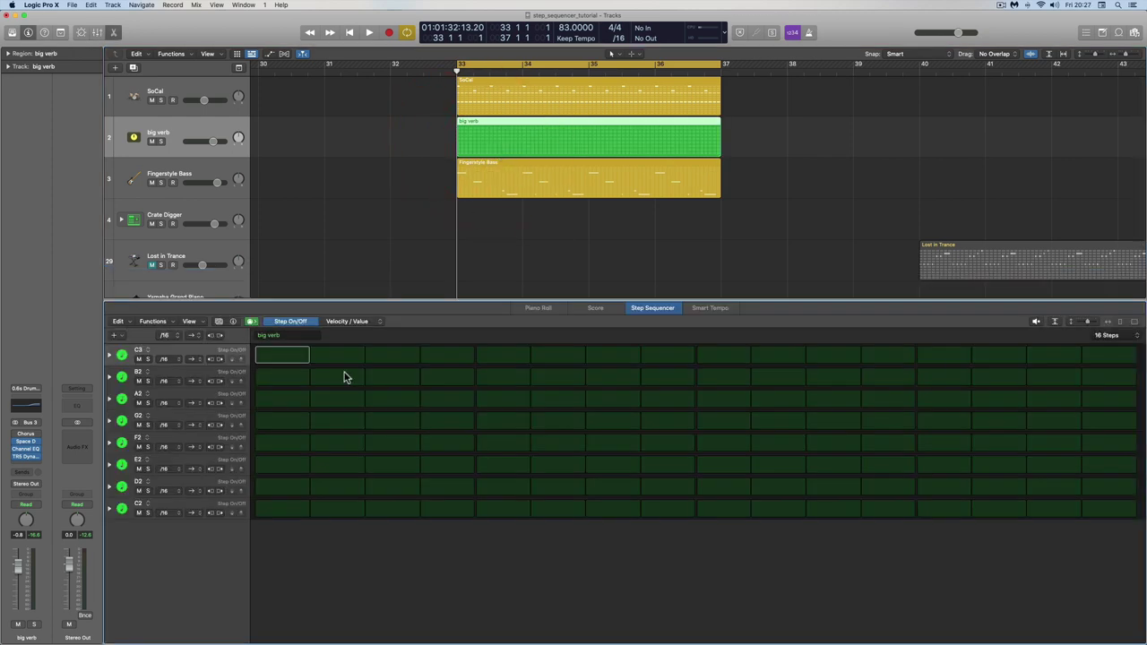
# Step: Delete the note rows C2 up to B2 from the big verb pattern, keeping only the C3 row
pyautogui.click(197, 508)
pyautogui.press('BackSpace')
pyautogui.press('BackSpace')
pyautogui.press('BackSpace')
pyautogui.press('BackSpace')
pyautogui.press('BackSpace')
pyautogui.press('BackSpace')
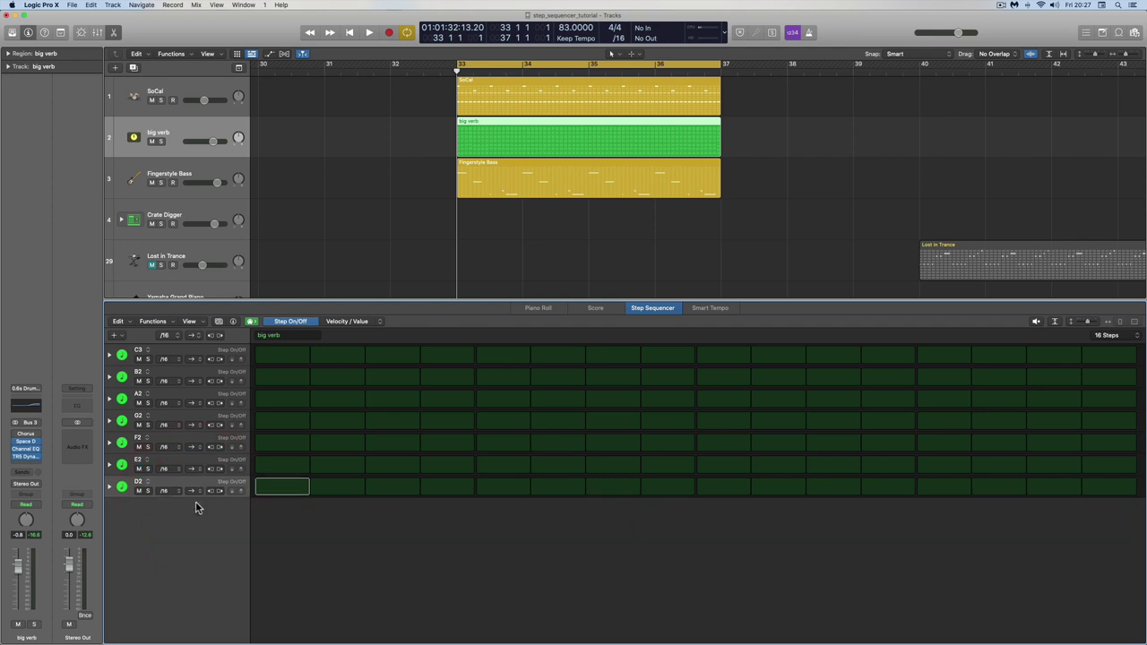
pyautogui.press('BackSpace')
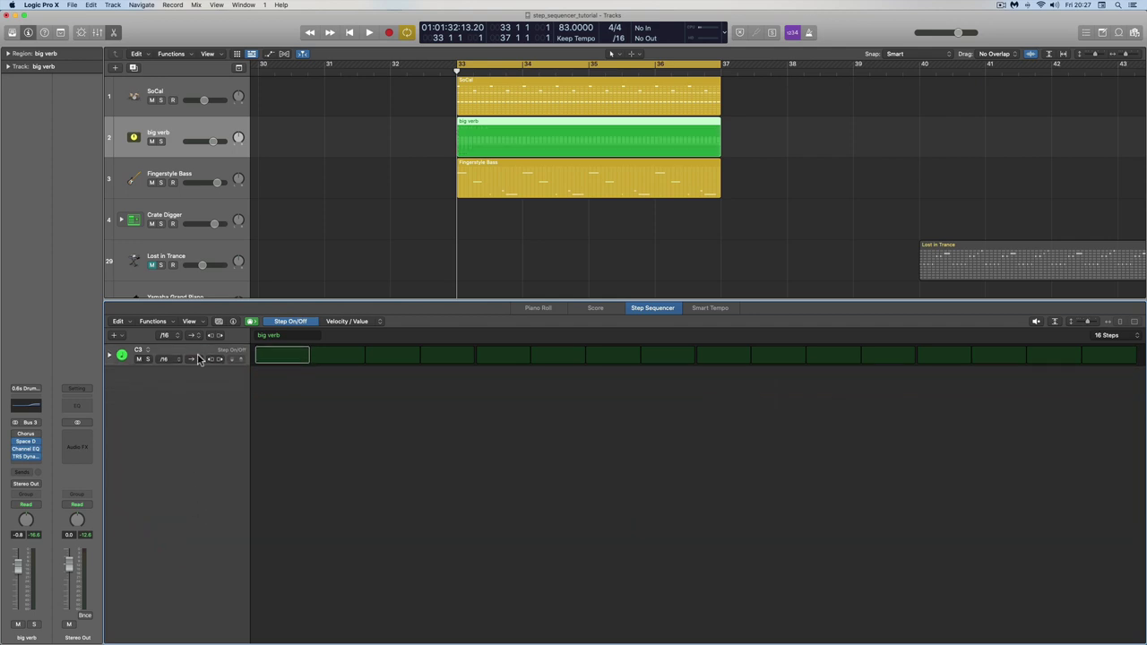
# Step: Enlarge the remaining C3 row of the big verb pattern and reassign it to the channel's main Volume automation
pyautogui.click(1094, 322)
pyautogui.click(148, 401)
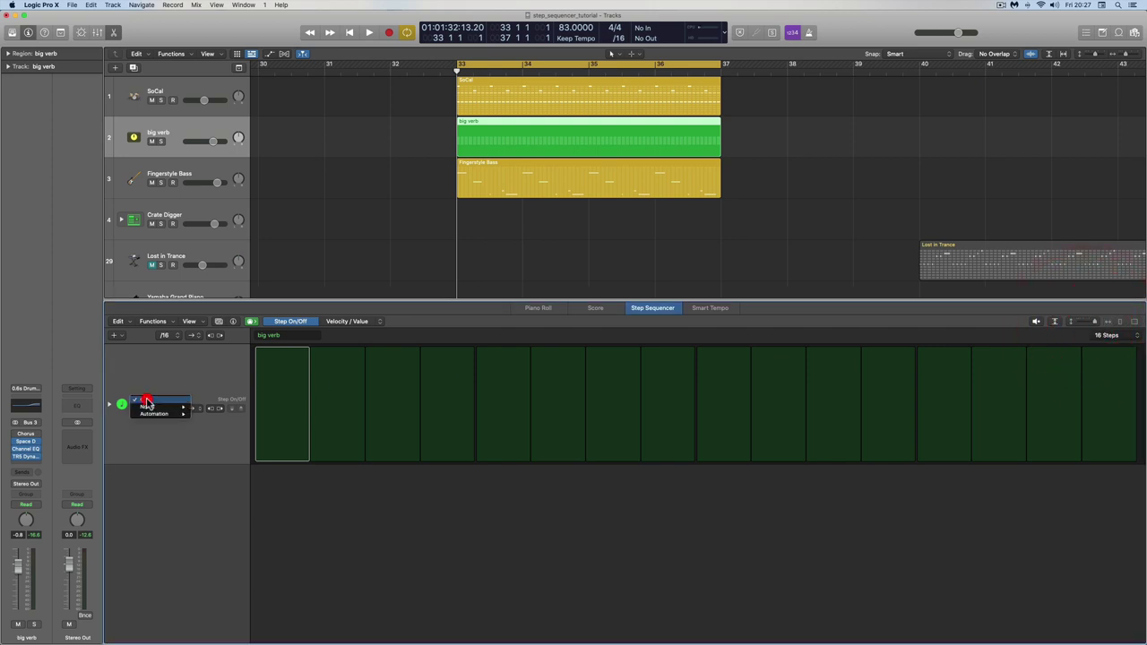
pyautogui.moveTo(157, 411)
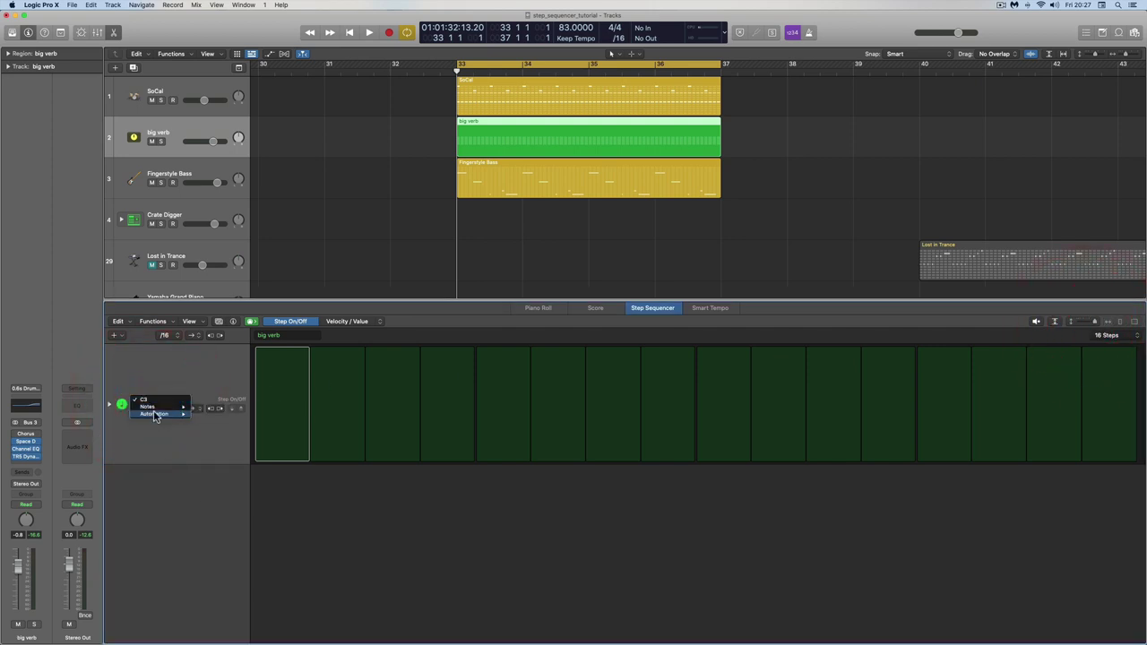
pyautogui.moveTo(212, 436)
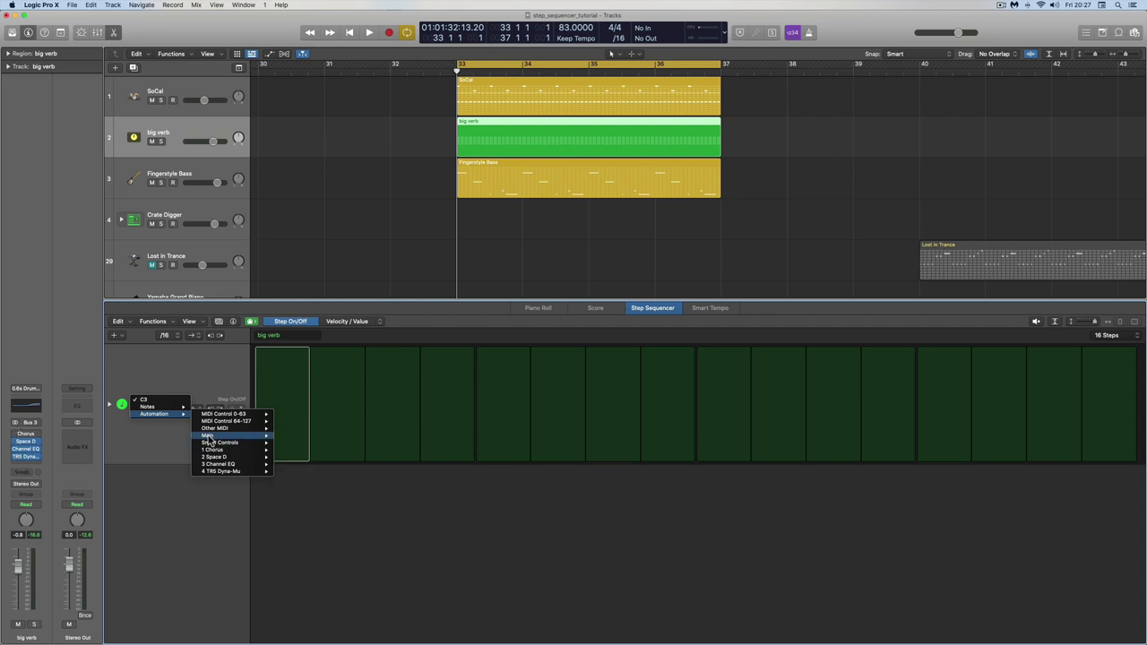
pyautogui.click(294, 443)
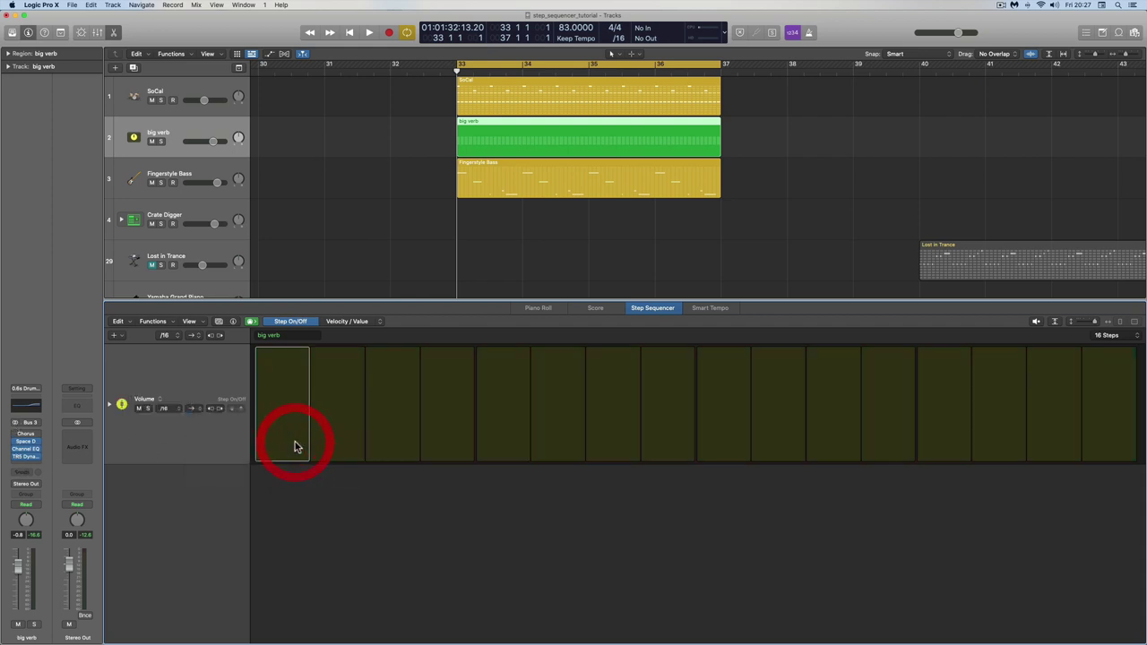
# Step: Turn on all 16 Volume steps, set the big verb fader to -0.9 dB, and switch to editing the steps' values
pyautogui.moveTo(292, 372)
pyautogui.mouseDown()
pyautogui.moveTo(840, 372)
pyautogui.moveTo(1110, 392)
pyautogui.mouseUp()
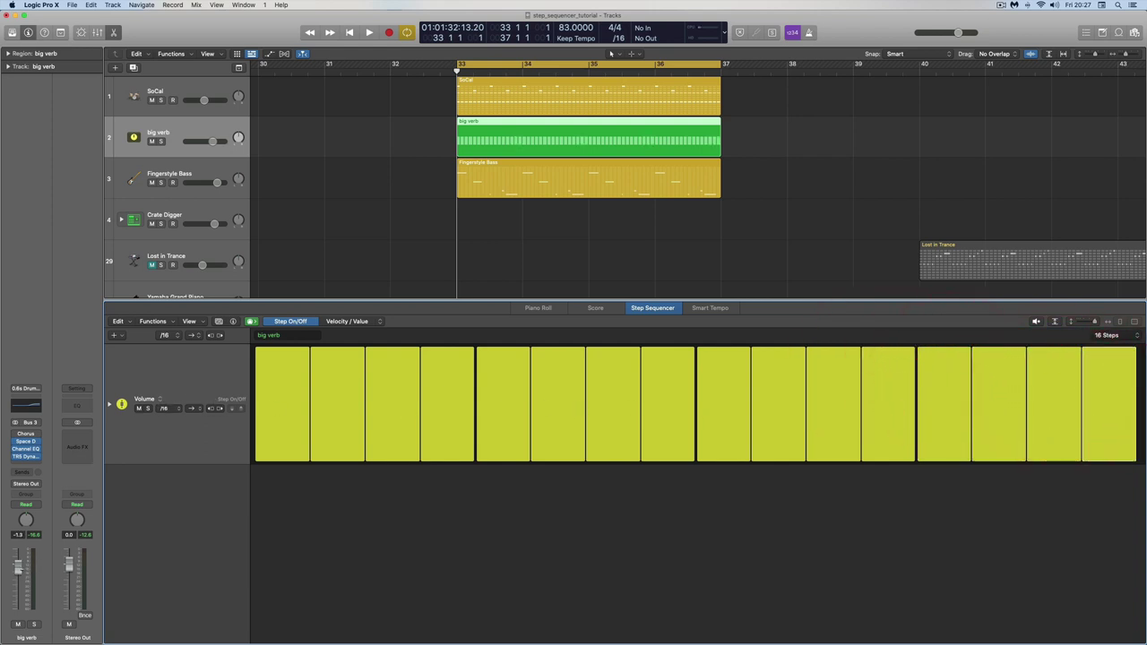
pyautogui.moveTo(17, 567); pyautogui.dragTo(17, 562)
pyautogui.click(355, 322)
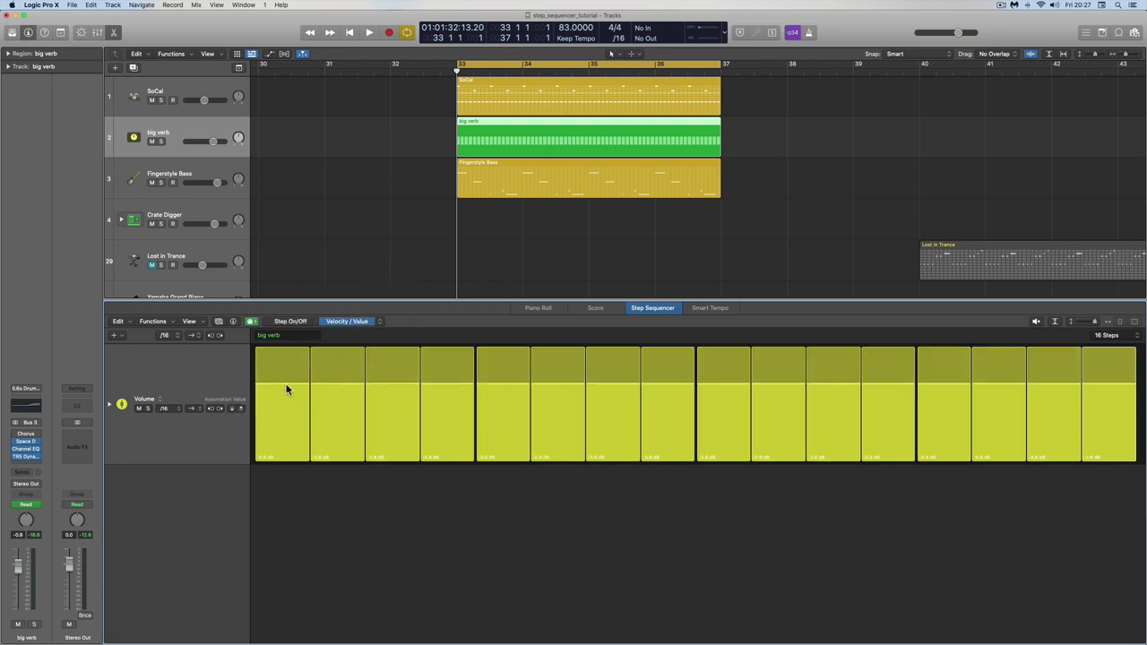
# Step: Set Volume steps 2, 4, 6, 8, 10, 12 and 16 to -∞ dB, leaving step 1 at -0.8 dB
pyautogui.moveTo(282, 382)
pyautogui.mouseDown()
pyautogui.moveTo(287, 365)
pyautogui.moveTo(292, 476)
pyautogui.moveTo(296, 385)
pyautogui.mouseUp()
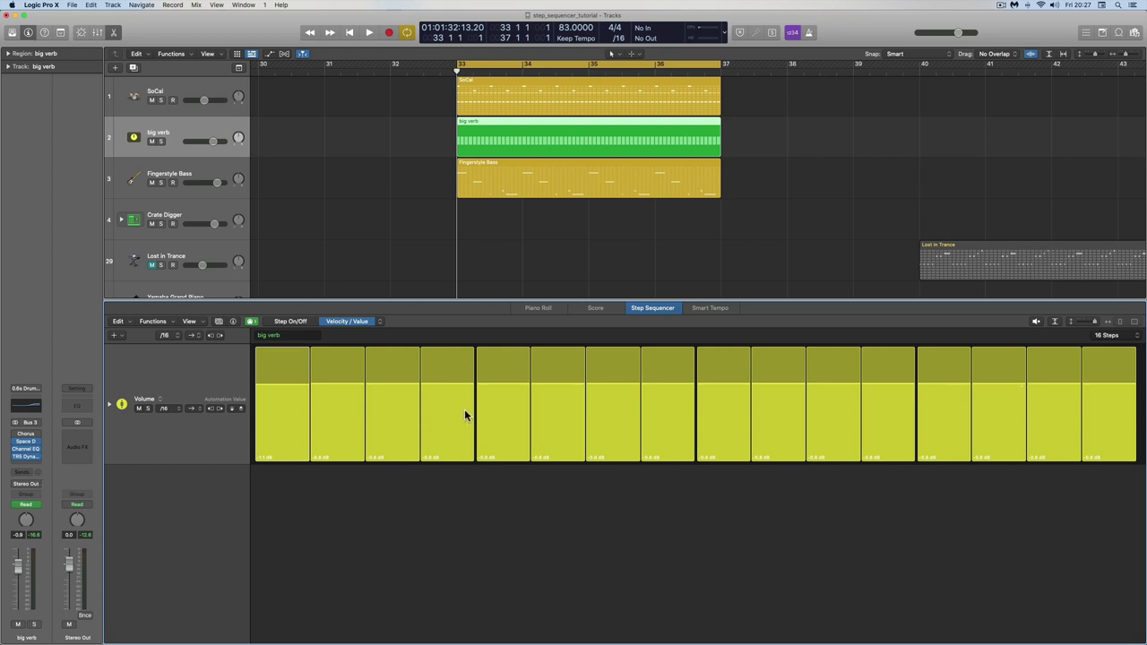
pyautogui.moveTo(1105, 393); pyautogui.dragTo(1099, 475)
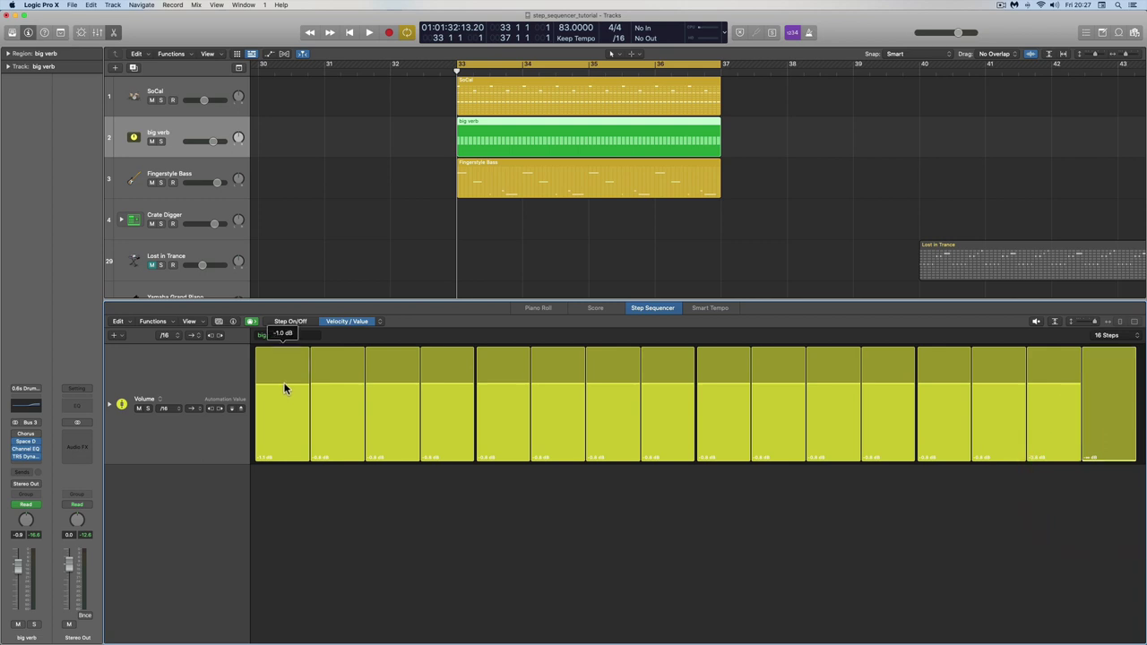
pyautogui.moveTo(301, 386)
pyautogui.mouseDown()
pyautogui.moveTo(335, 390)
pyautogui.moveTo(352, 459)
pyautogui.mouseUp()
pyautogui.moveTo(448, 397); pyautogui.dragTo(452, 467)
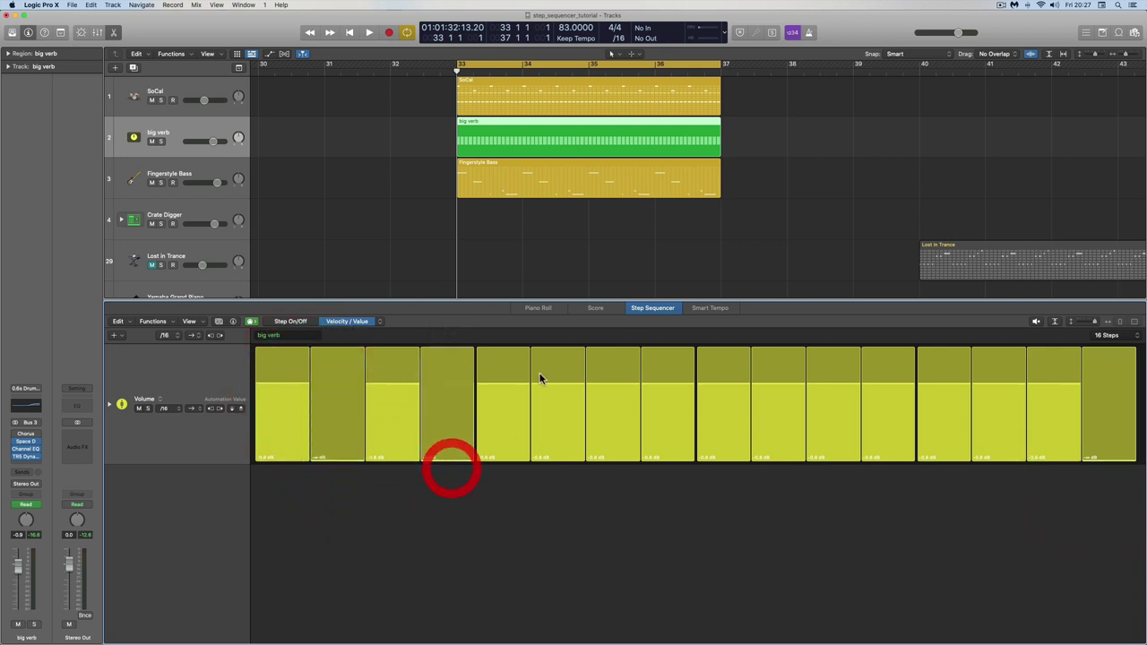
pyautogui.moveTo(567, 394); pyautogui.dragTo(573, 487)
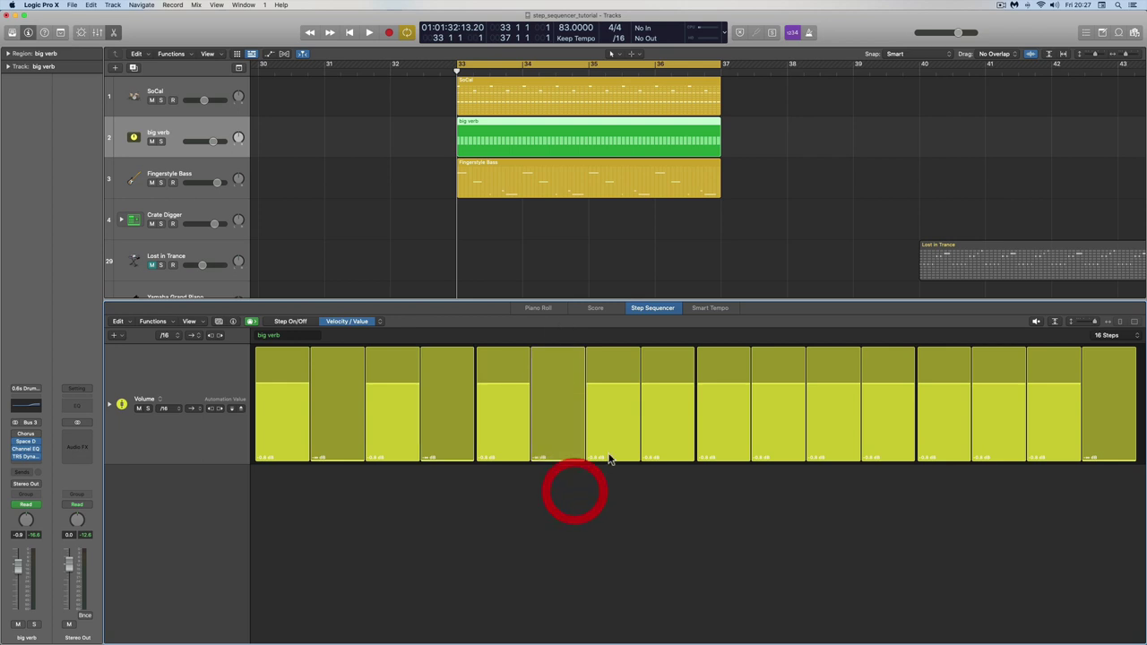
pyautogui.moveTo(656, 391); pyautogui.dragTo(677, 471)
pyautogui.moveTo(779, 391); pyautogui.dragTo(781, 469)
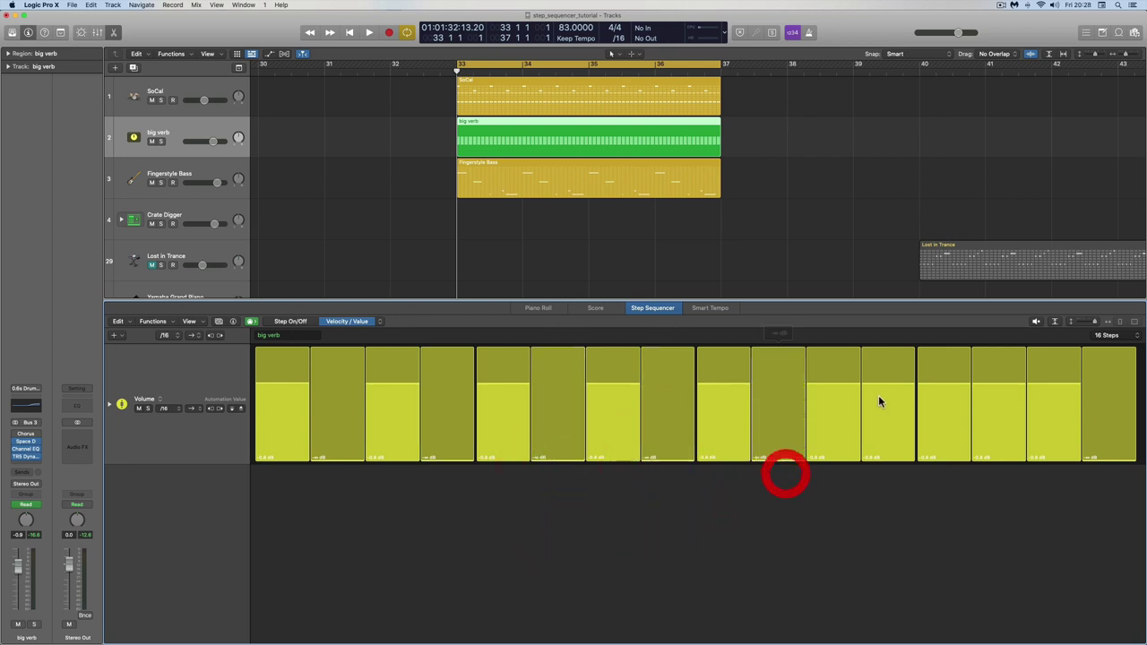
pyautogui.moveTo(889, 386)
pyautogui.mouseDown()
pyautogui.moveTo(900, 462)
pyautogui.moveTo(884, 479)
pyautogui.moveTo(893, 479)
pyautogui.mouseUp()
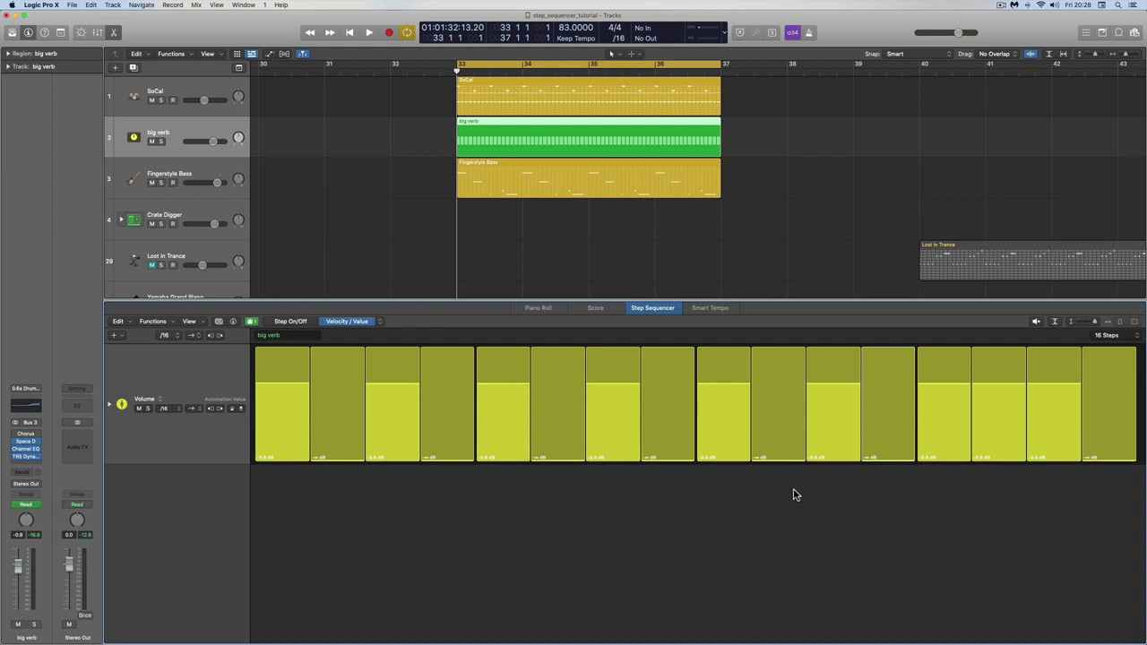
# Step: Audition the loop with the stepped Volume automation on the big verb track
pyautogui.press('space')
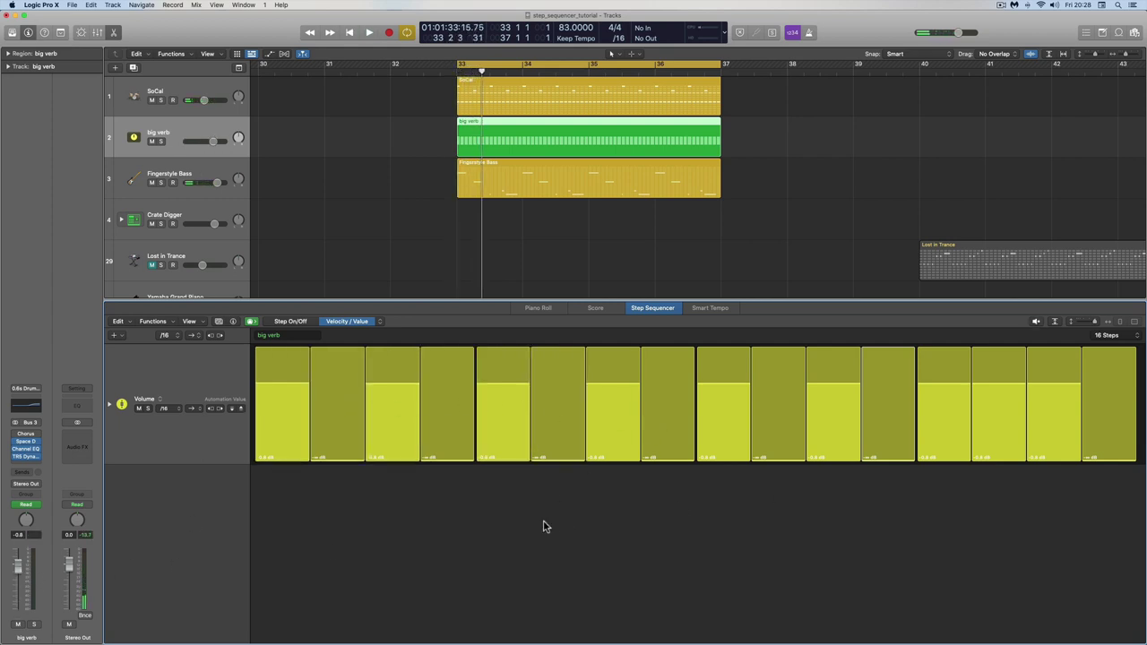
pyautogui.click(283, 380)
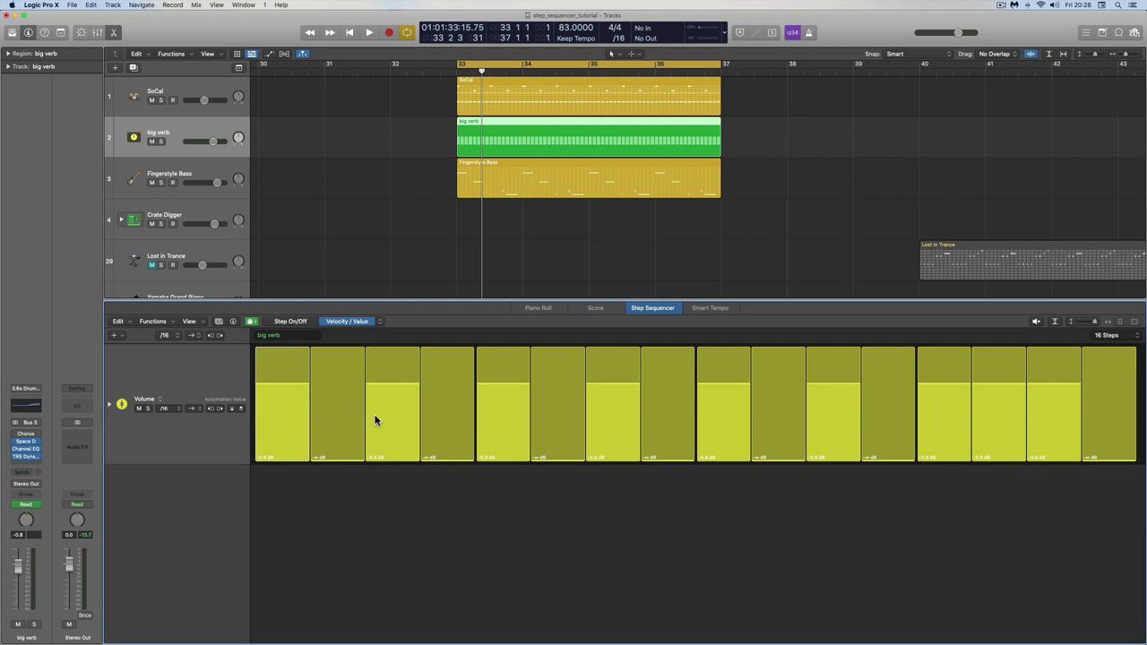
pyautogui.press('space')
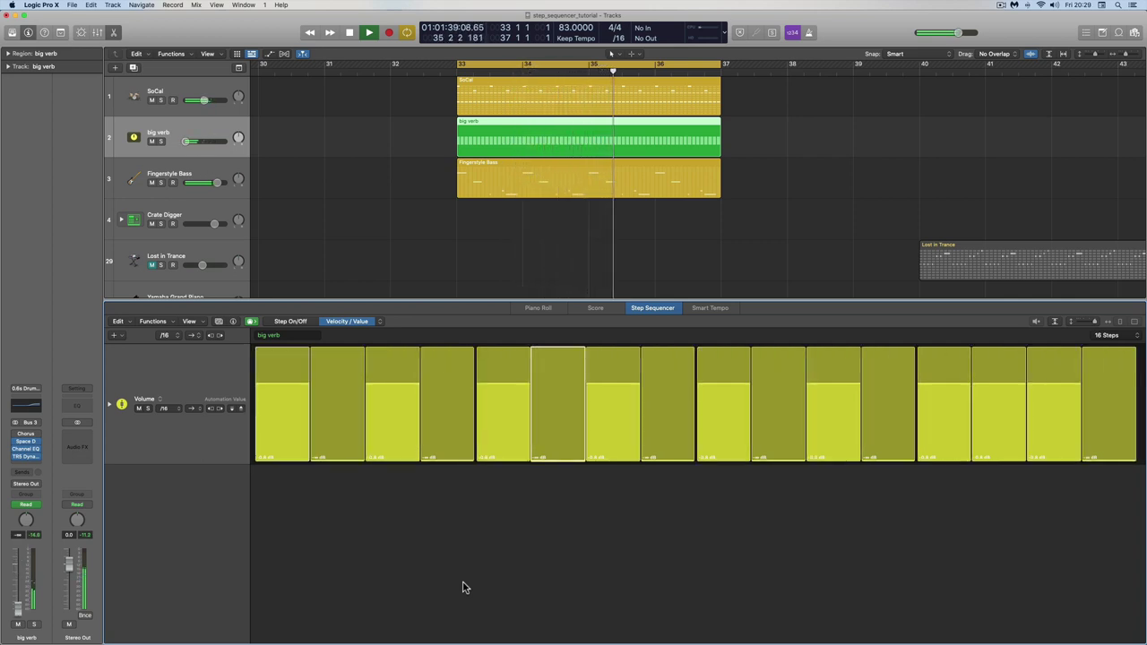
pyautogui.press('space')
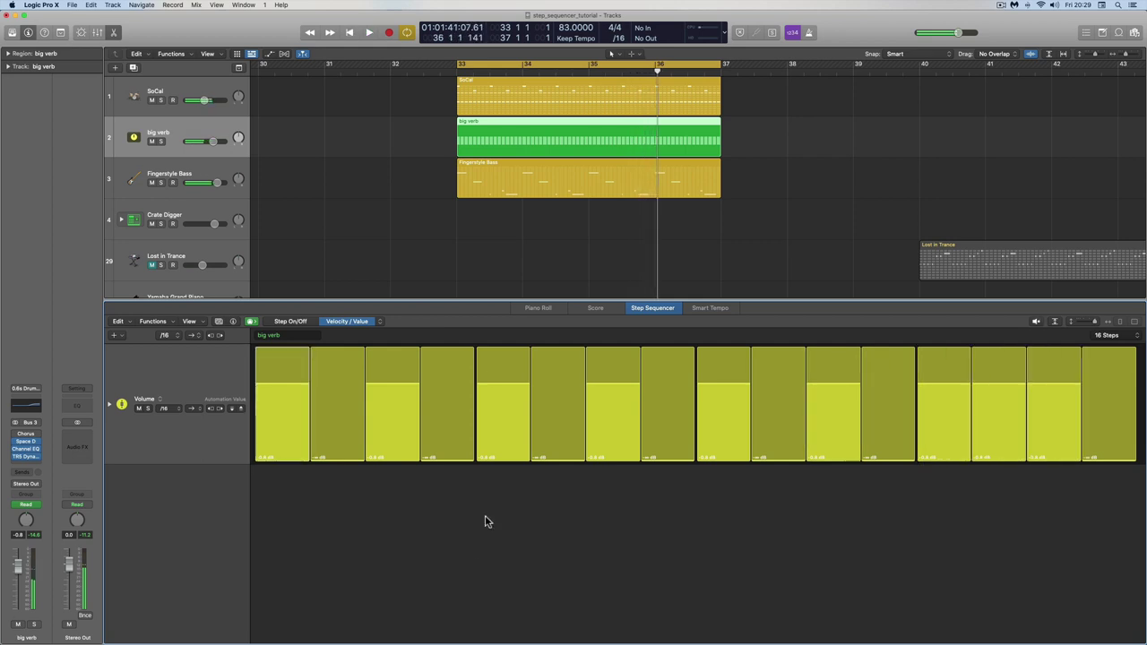
# Step: Review the Send Mute row in the SoCal pattern with its track selected, then return to the big verb pattern
pyautogui.click(573, 78)
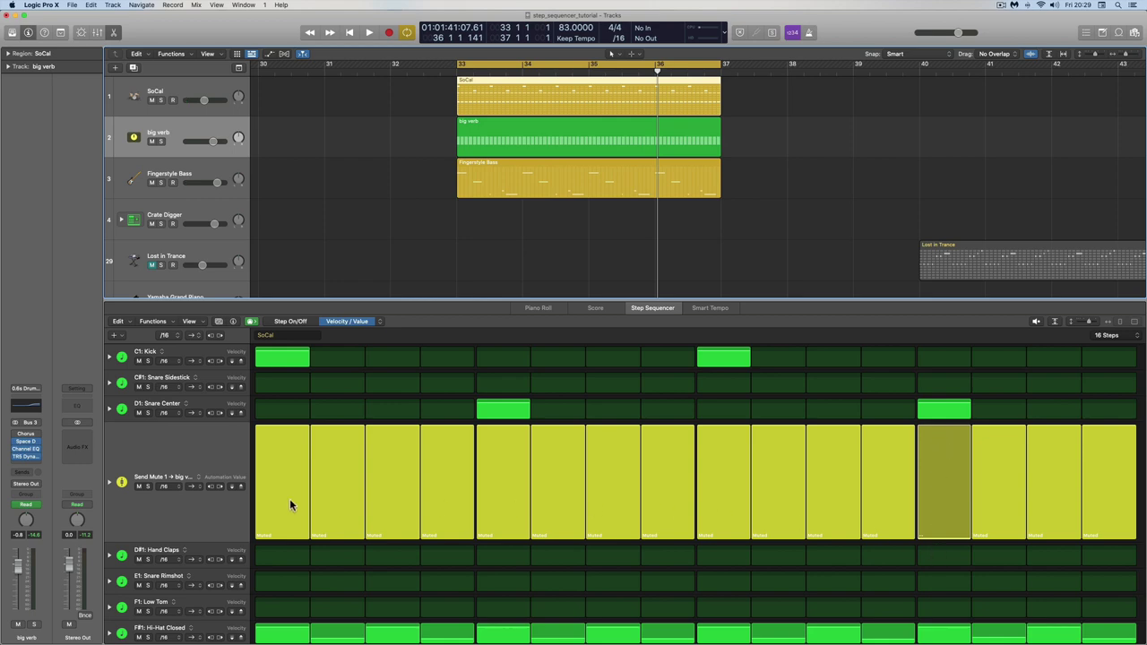
pyautogui.click(195, 86)
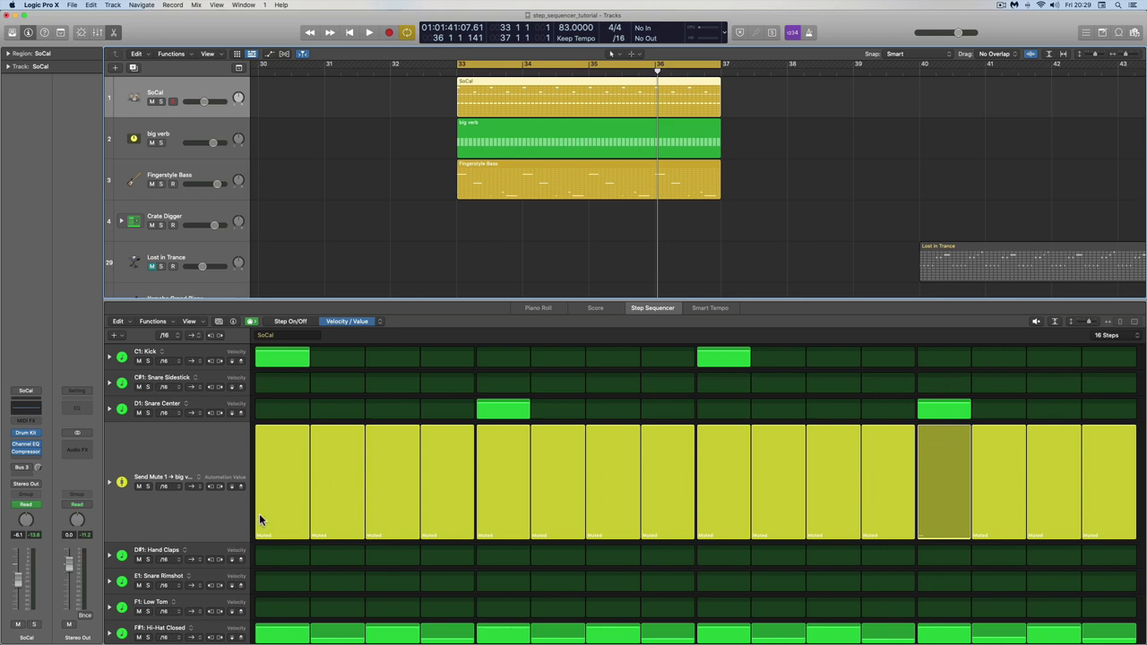
pyautogui.click(519, 121)
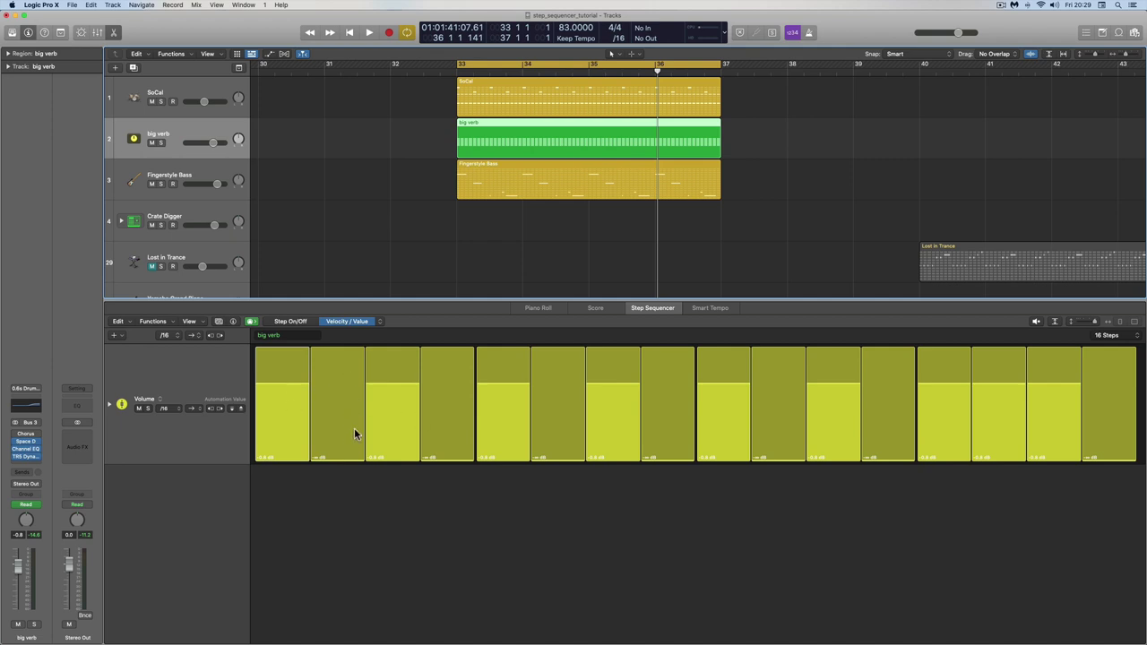
# Step: Play the loop with the big verb pattern shown, and inspect the TR5 Dyna-Mu plug-in before closing it
pyautogui.press('space')
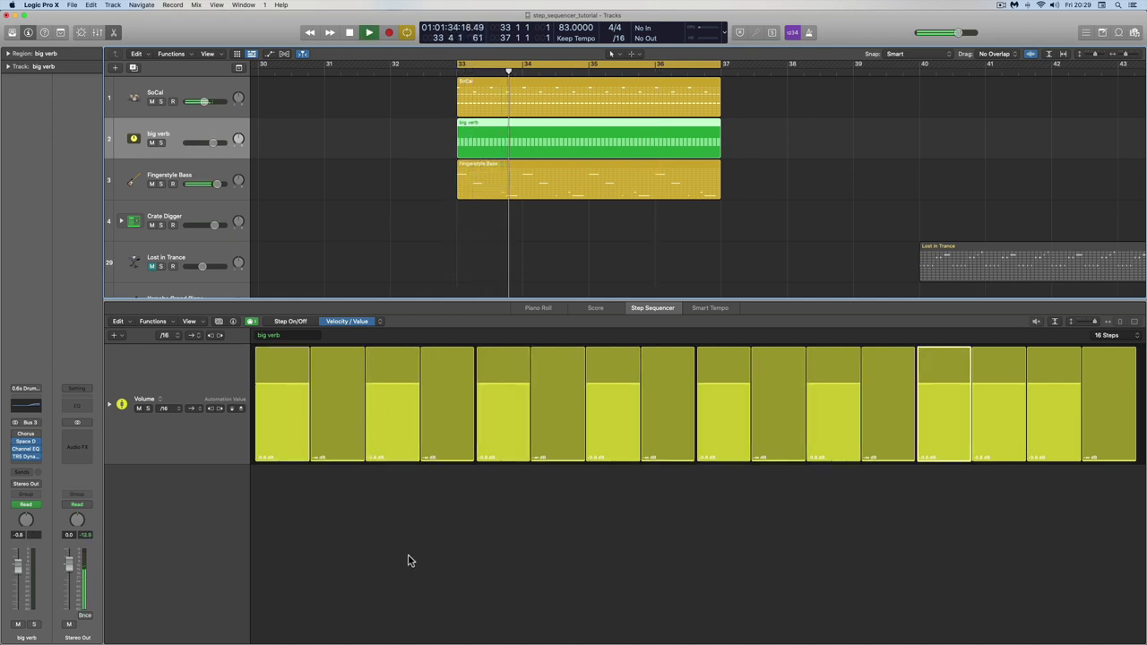
pyautogui.press('space')
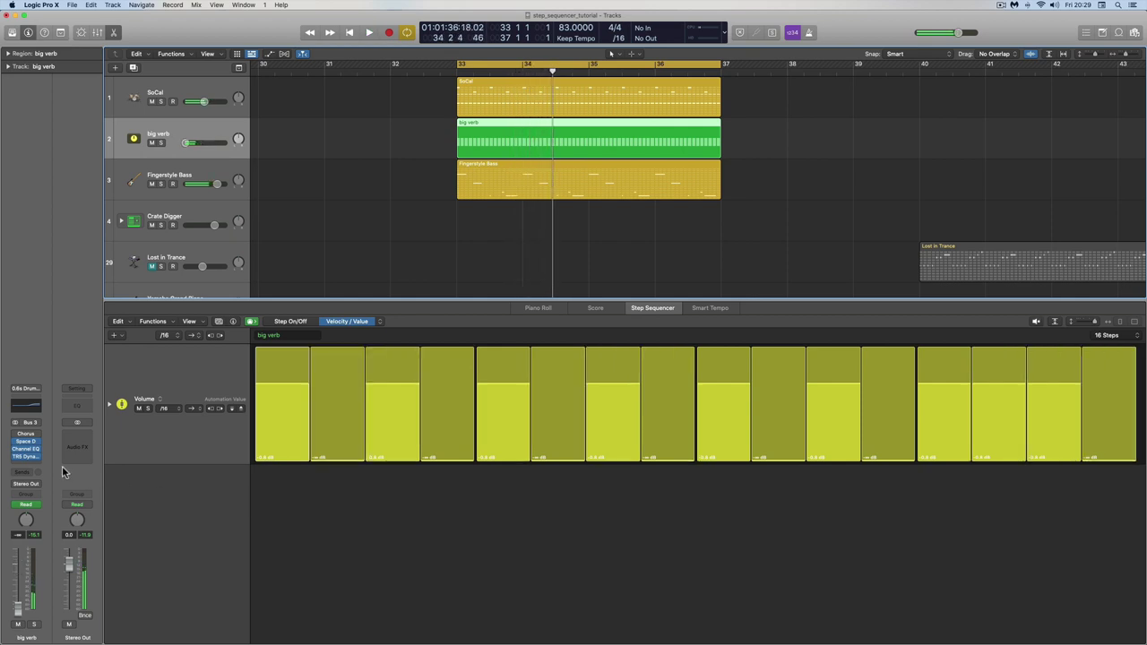
pyautogui.click(27, 458)
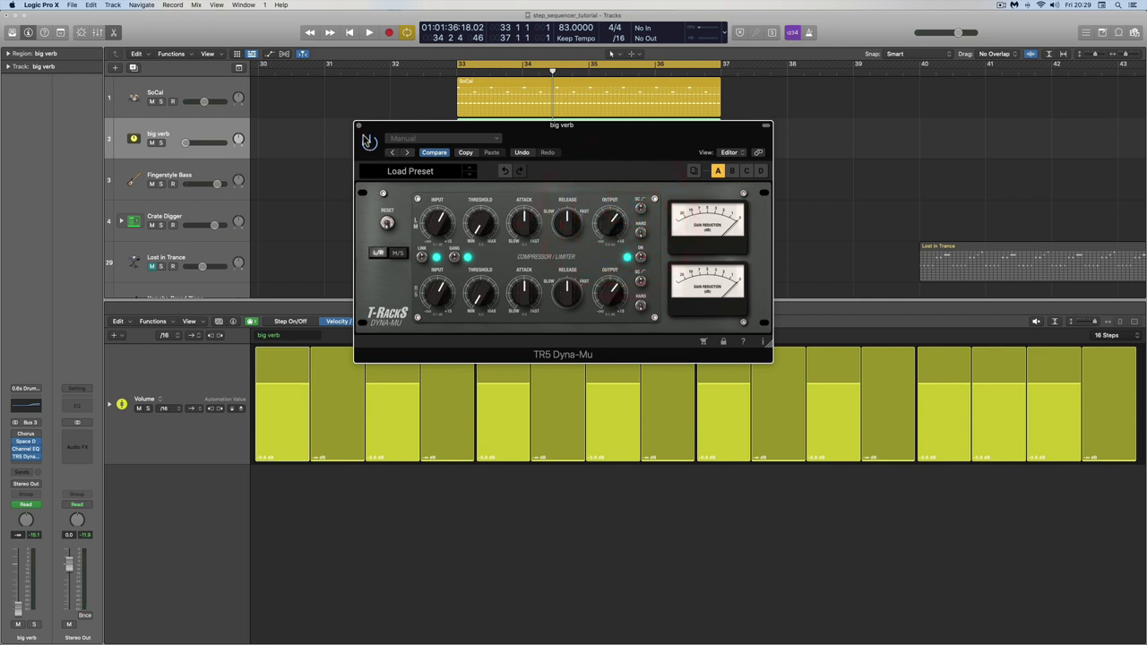
pyautogui.click(361, 128)
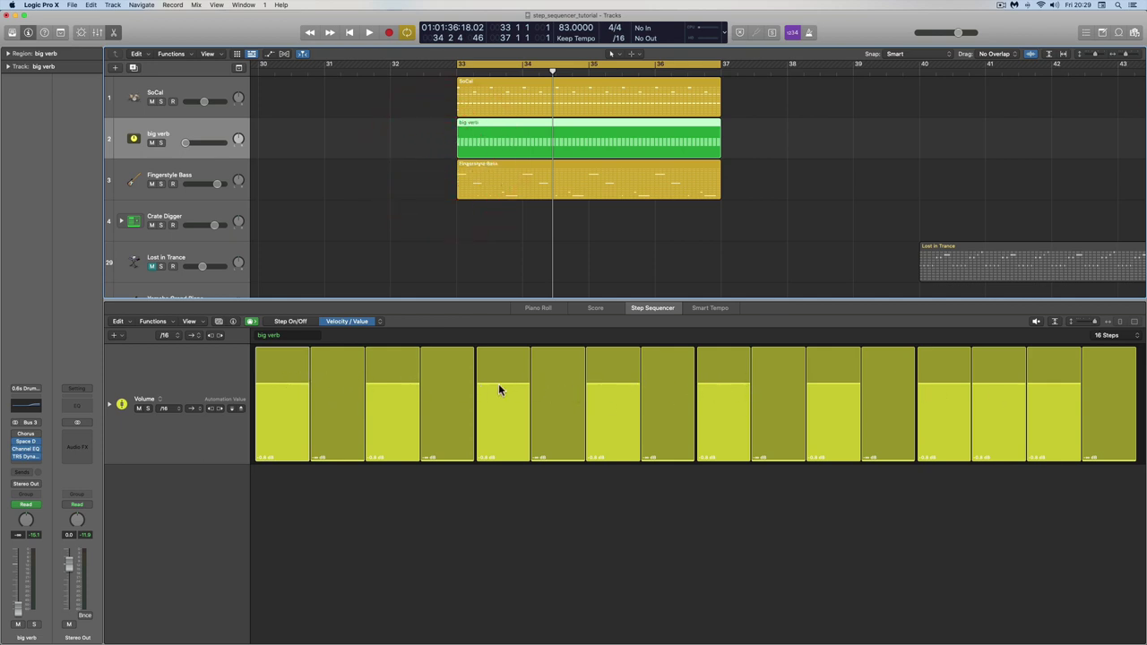
# Step: Raise Volume steps 3, 5, 7, 9 and 11 progressively, up to +1.0 dB at step 11, and audition the loop
pyautogui.moveTo(398, 385); pyautogui.dragTo(499, 384)
pyautogui.click(543, 375)
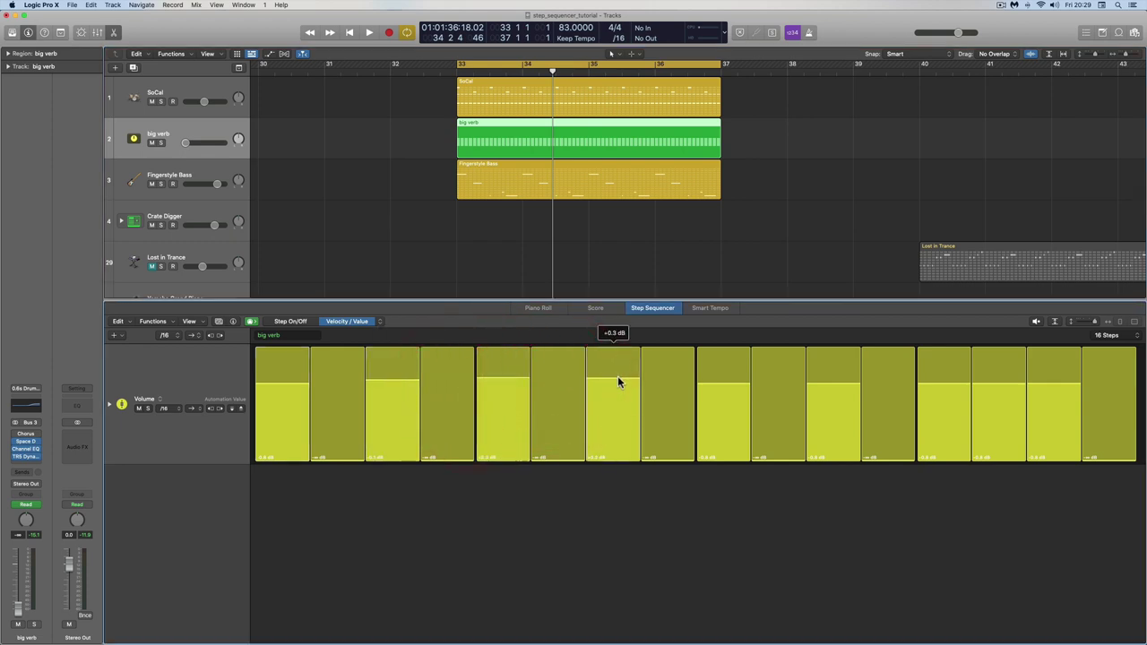
pyautogui.click(619, 374)
pyautogui.moveTo(719, 387); pyautogui.dragTo(827, 375)
pyautogui.press('space')
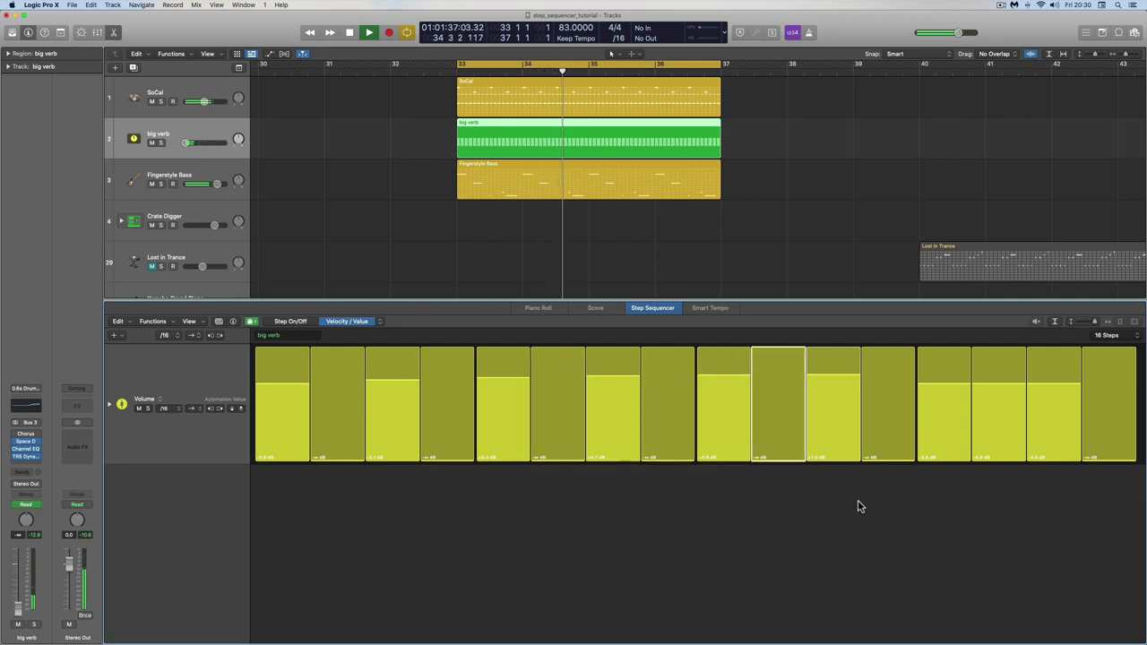
pyautogui.press('space')
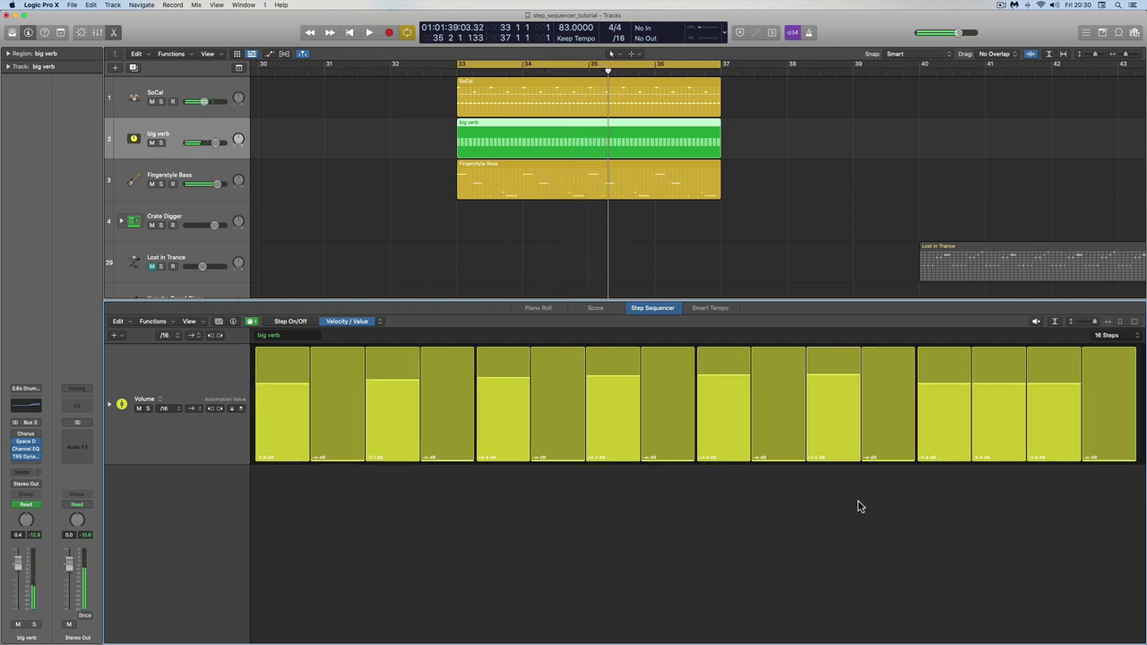
# Step: Fine-tune the first Volume step to about -1.0 dB, auditioning the loop after each adjustment
pyautogui.moveTo(302, 385); pyautogui.dragTo(303, 384)
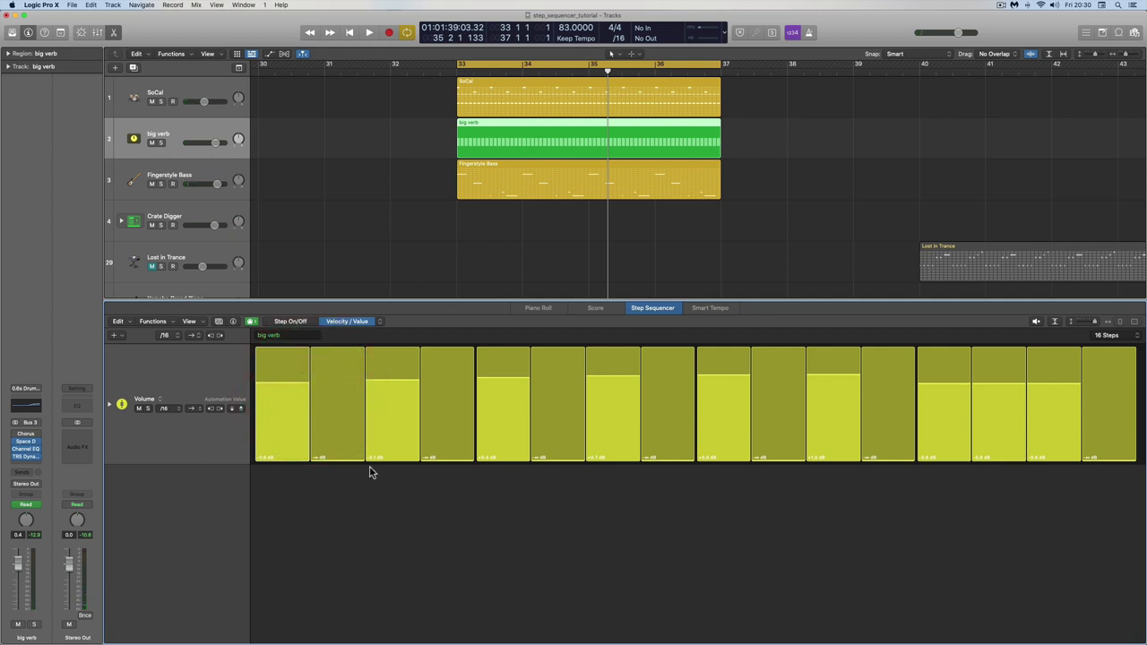
pyautogui.press('space')
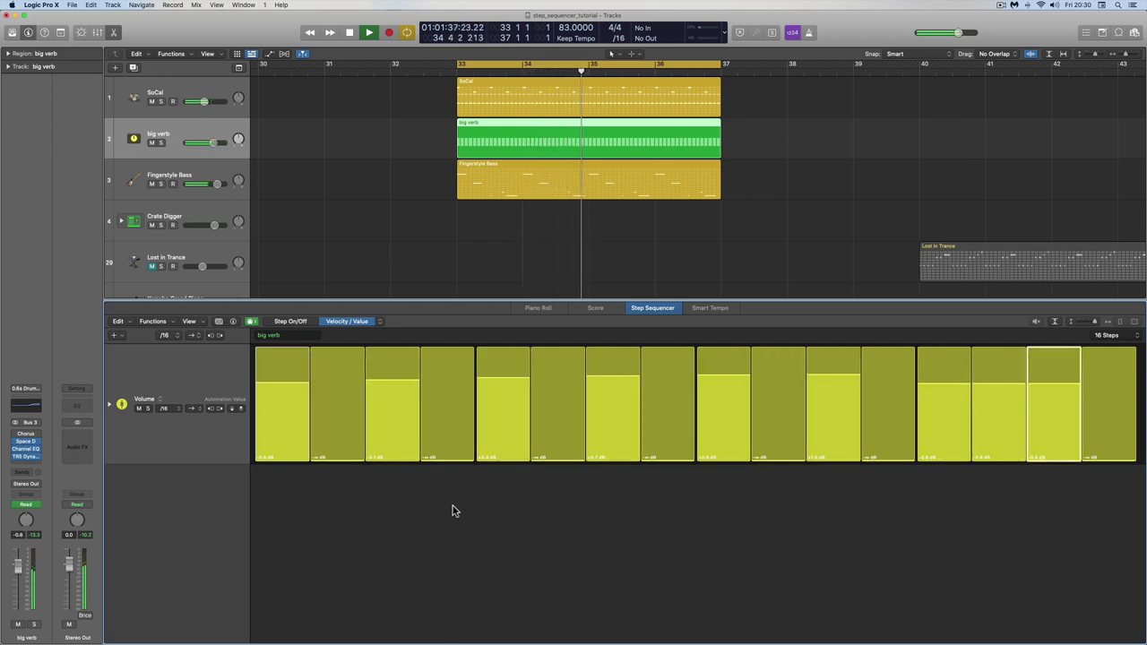
pyautogui.press('space')
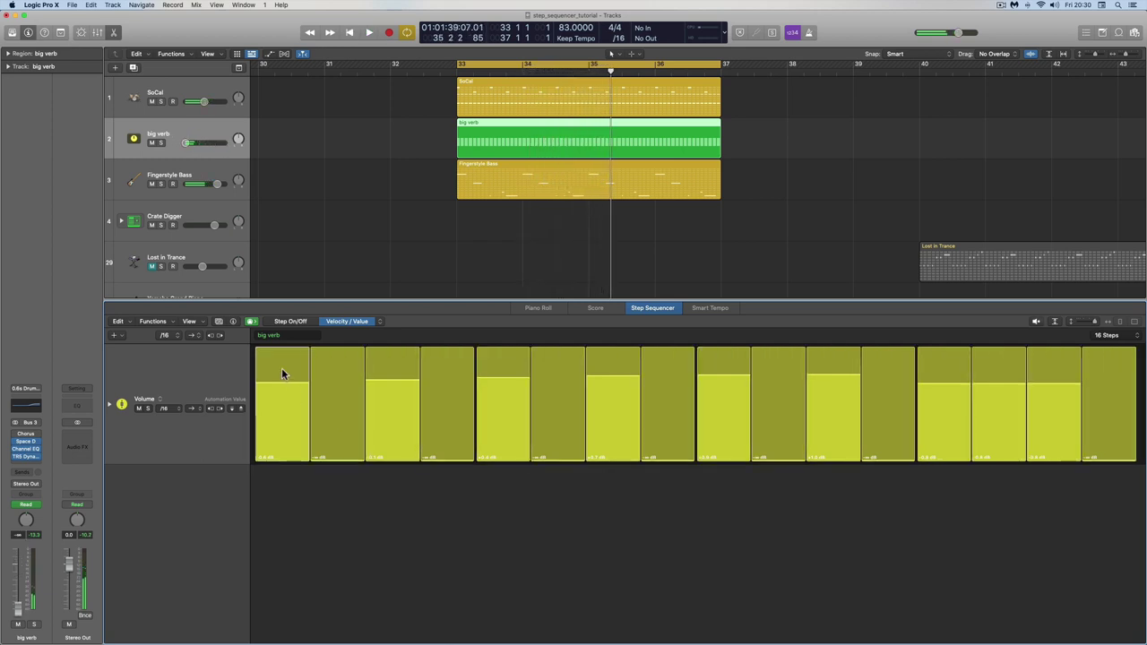
pyautogui.moveTo(283, 388); pyautogui.dragTo(284, 389)
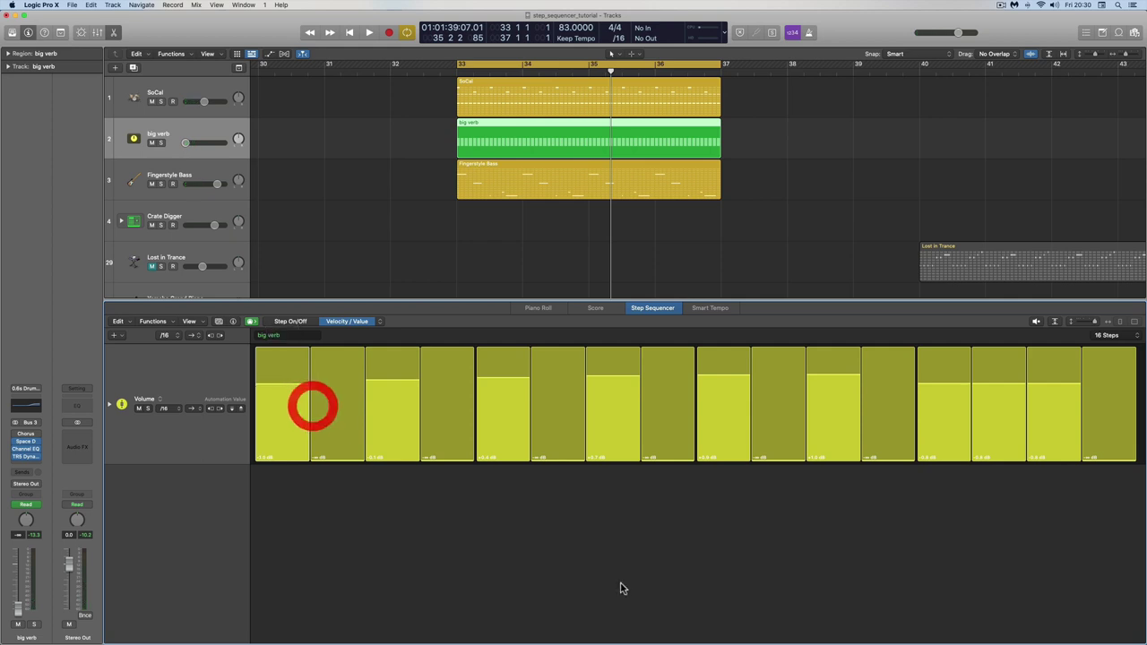
pyautogui.press('space')
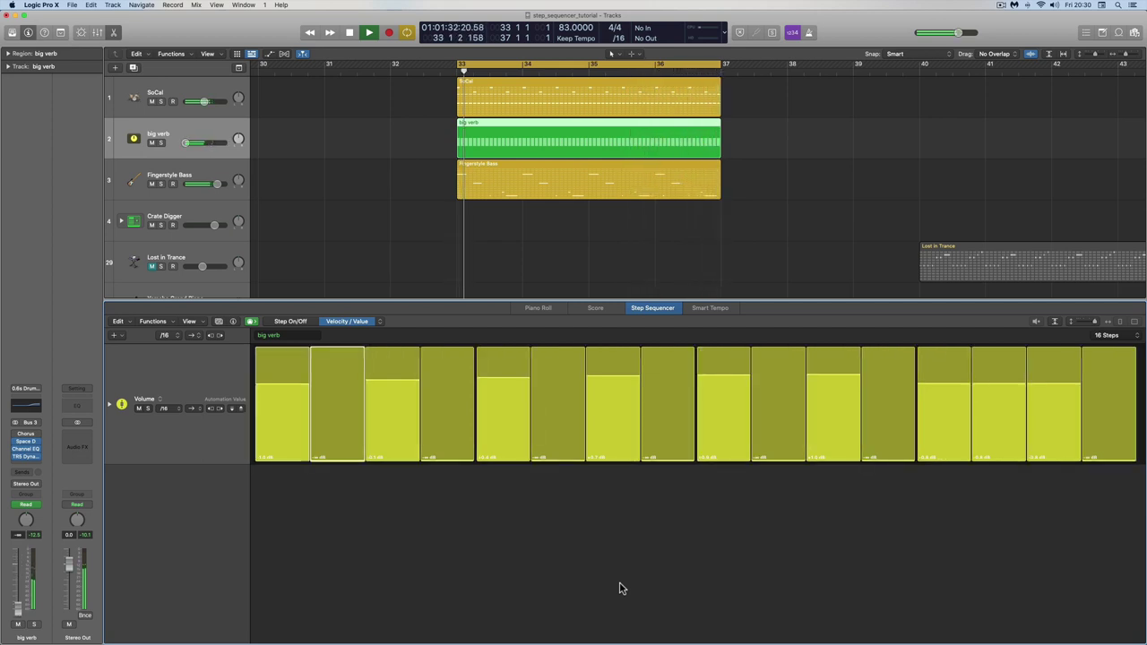
pyautogui.press('space')
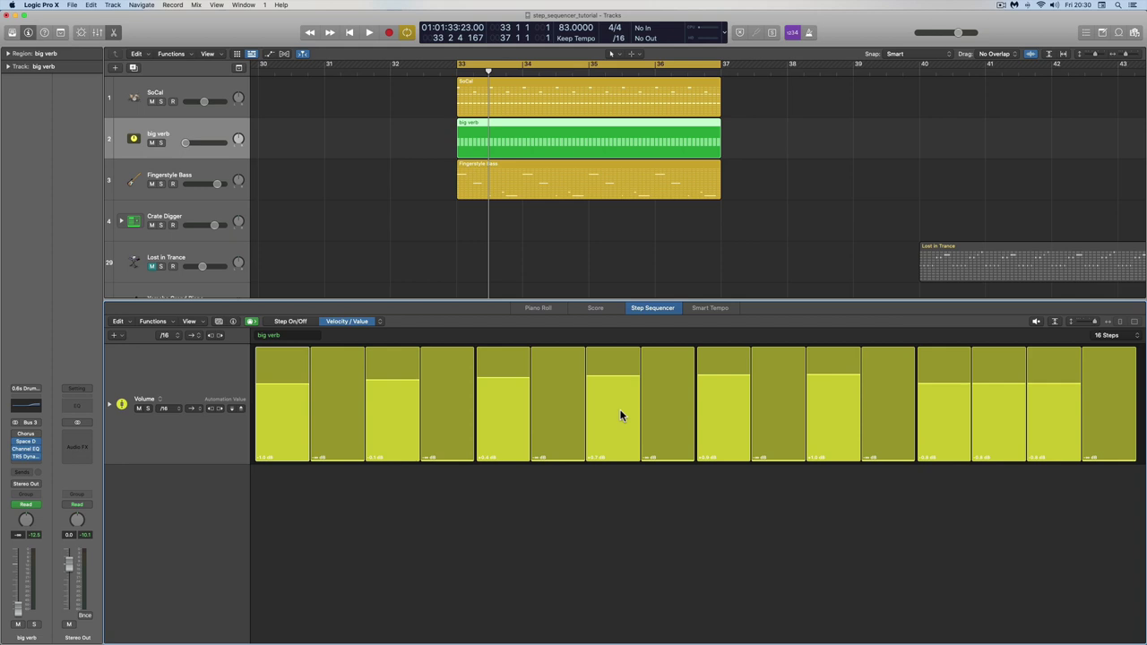
# Step: Show the SoCal region's pattern and turn off Zoom Focused Row so all rows have equal height
pyautogui.click(541, 90)
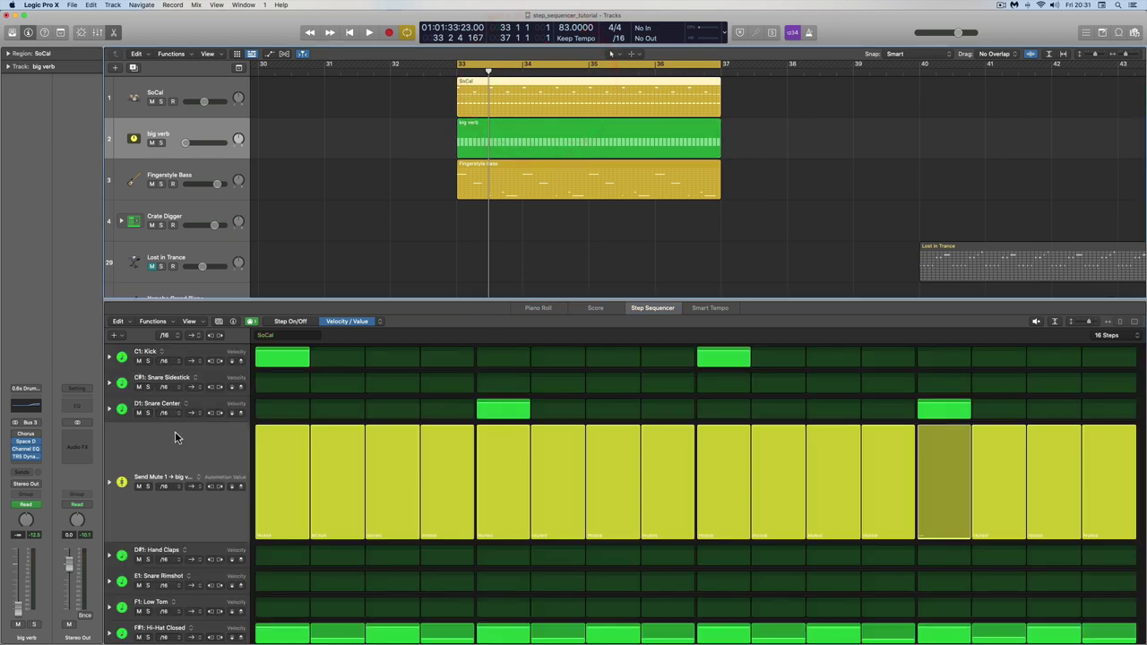
pyautogui.click(202, 325)
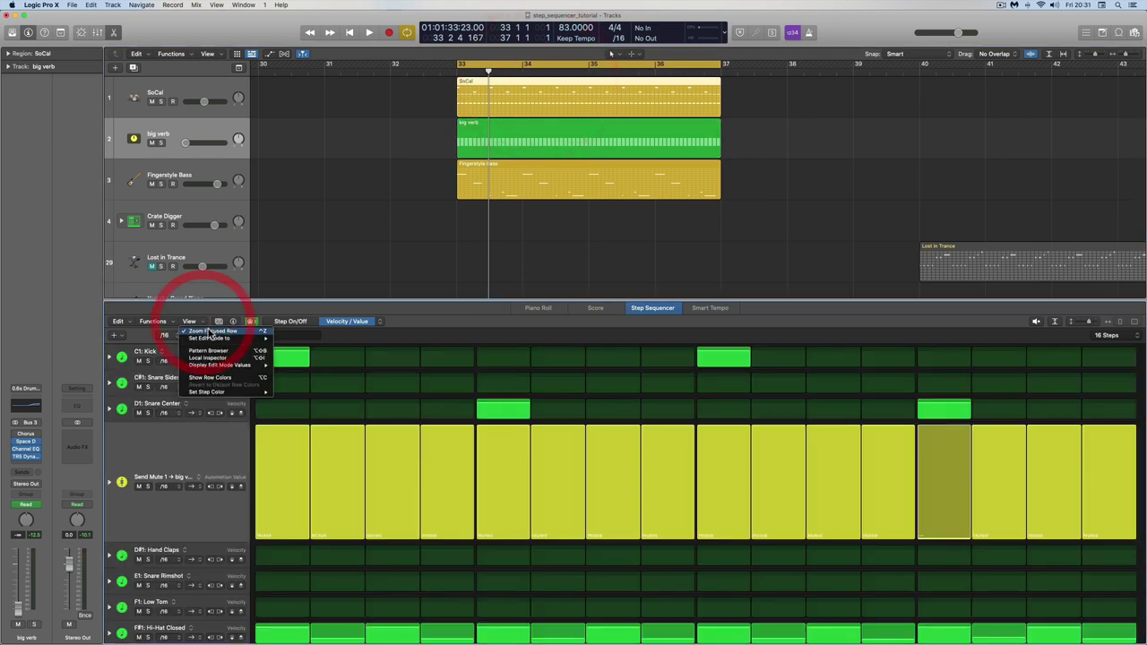
pyautogui.click(215, 344)
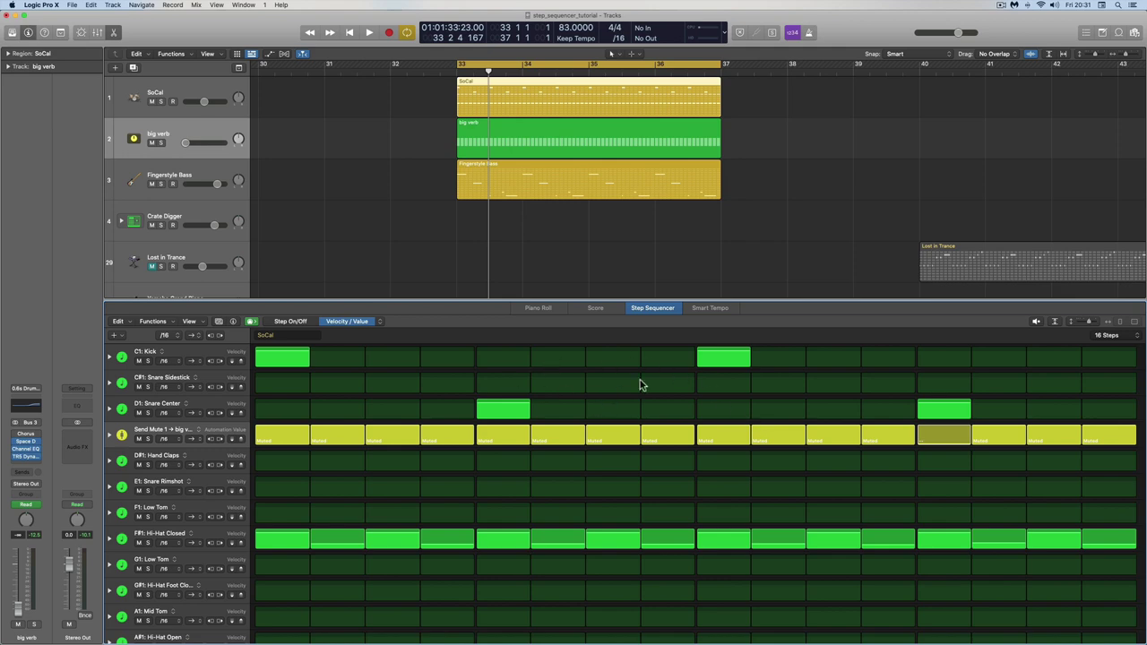
# Step: Create an empty pattern region at bar 40 on the SoCal track
pyautogui.hscroll(5, 670, 231)
pyautogui.hscroll(1, 637, 222)
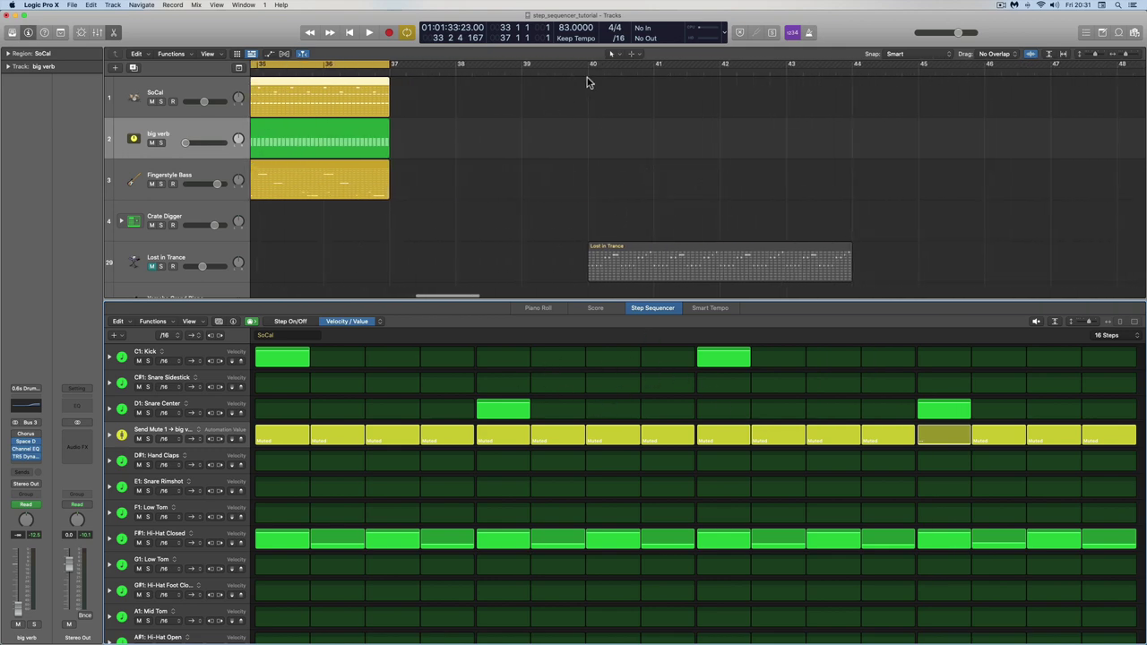
pyautogui.click(588, 77)
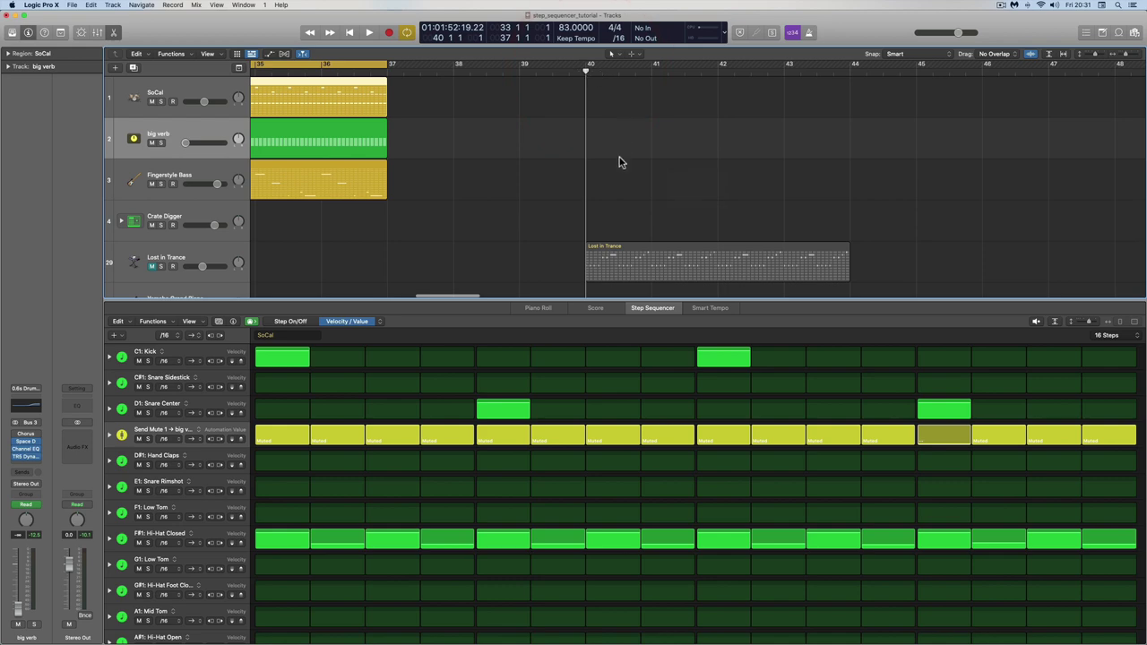
pyautogui.scroll(-3, 615, 147)
pyautogui.scroll(3, 615, 146)
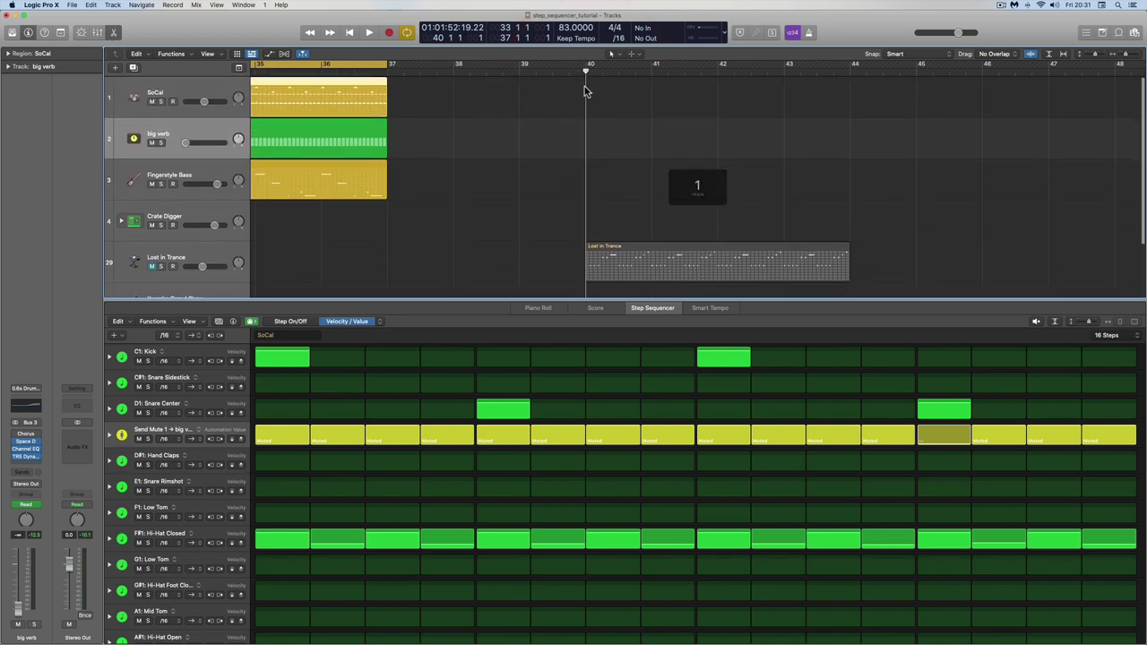
pyautogui.click(206, 95)
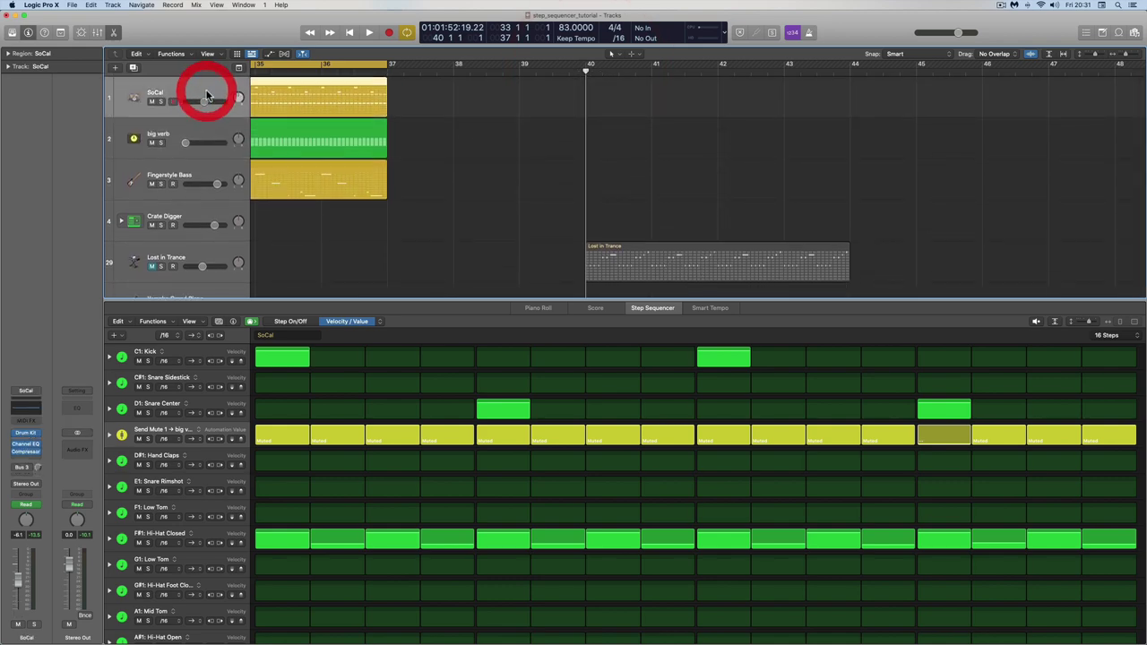
pyautogui.rightClick(595, 102)
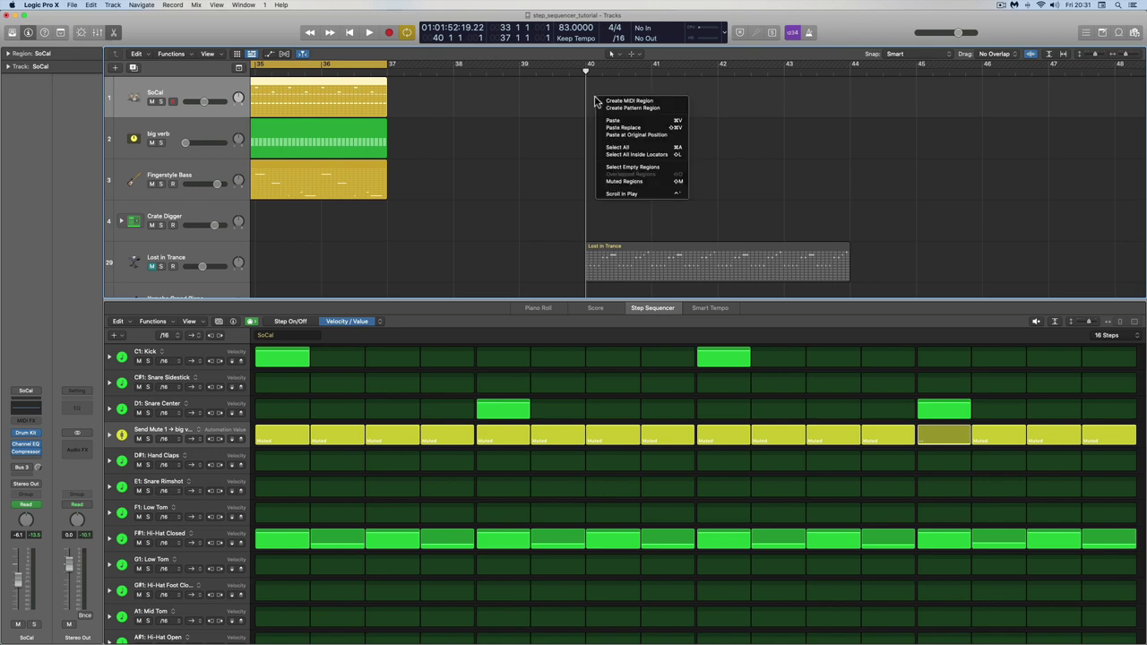
pyautogui.click(620, 108)
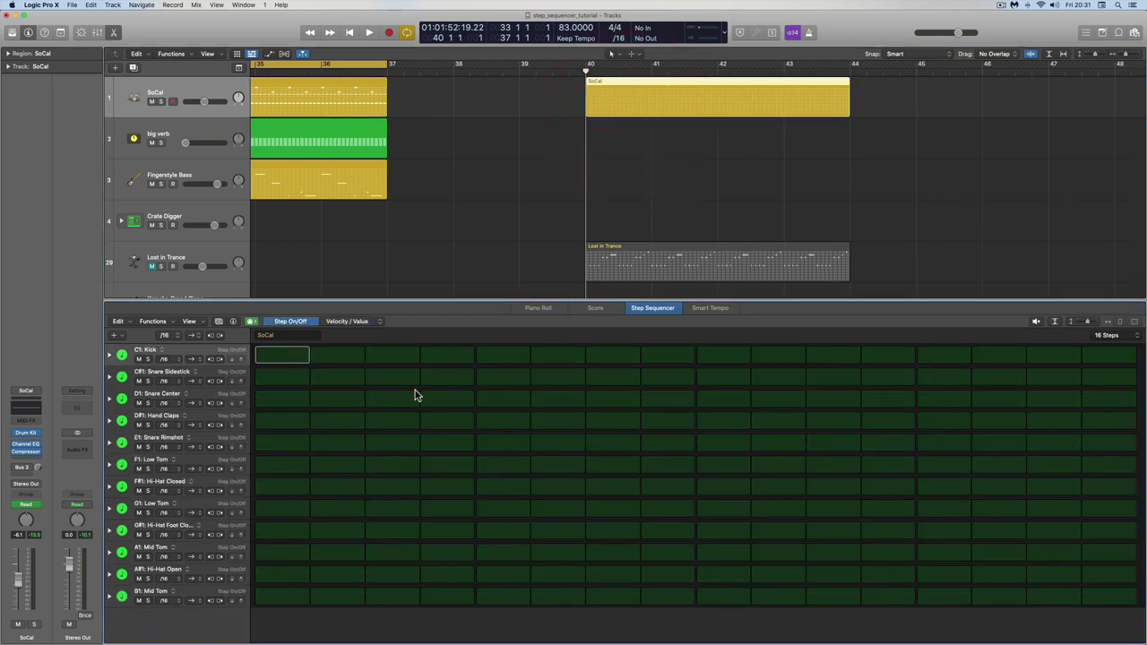
# Step: Check the pattern length options and set the new pattern's step rate to /4
pyautogui.click(1136, 336)
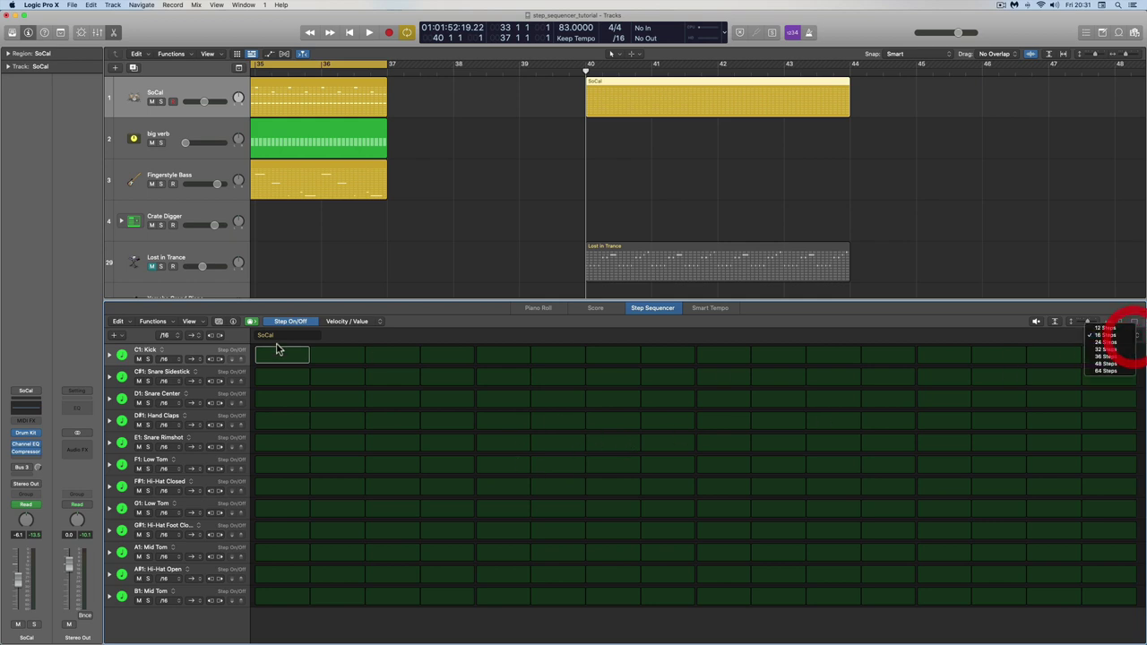
pyautogui.click(170, 336)
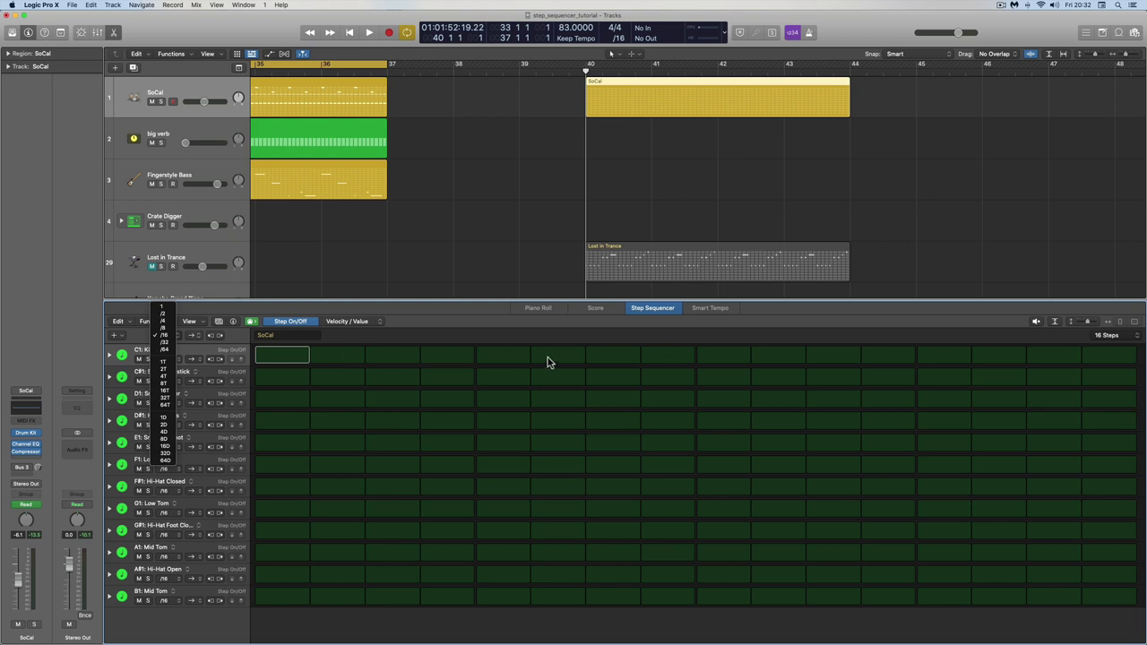
pyautogui.click(166, 325)
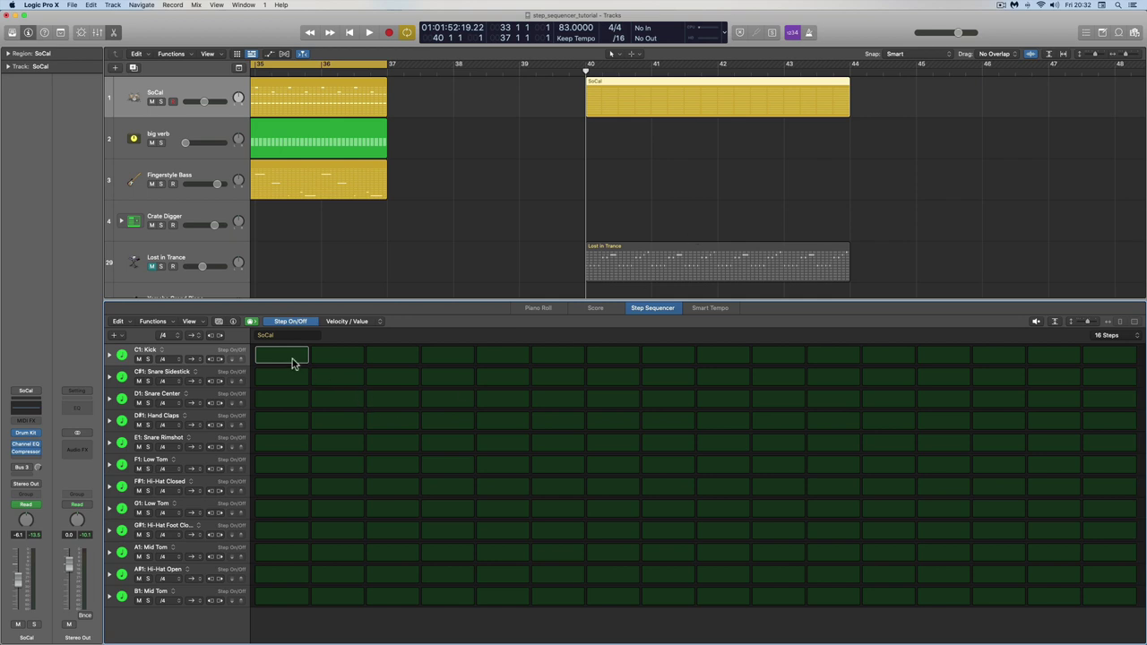
# Step: Delete every row of the new pattern except the Kick row, starting from the last Mid Tom row
pyautogui.click(207, 594)
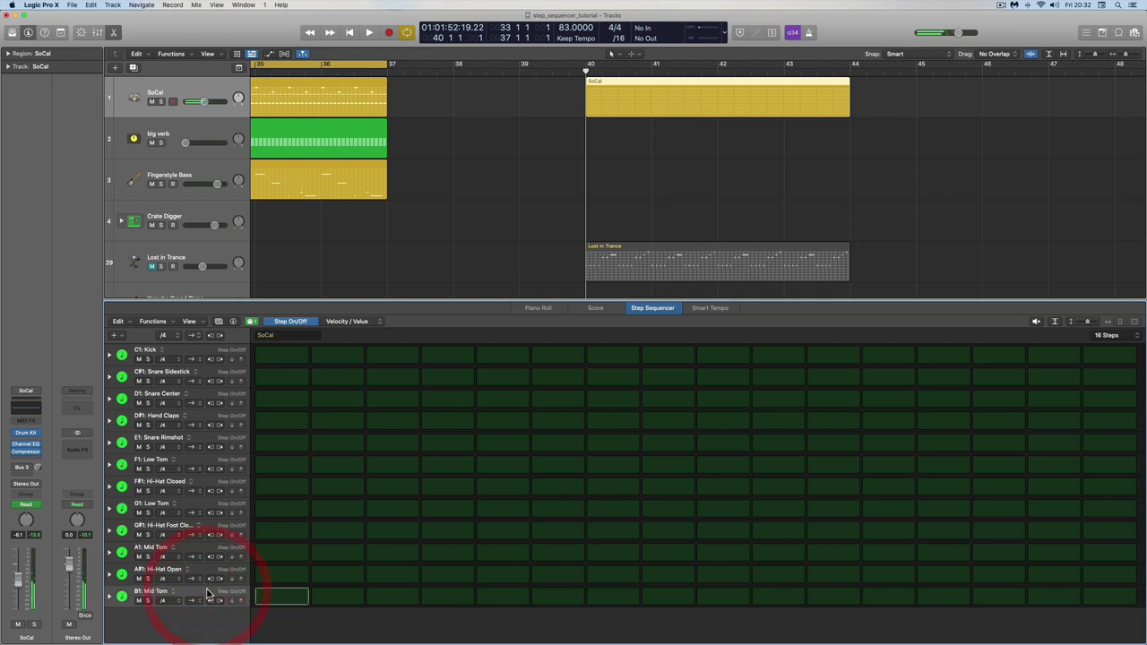
pyautogui.press('Delete')
pyautogui.press('Delete')
pyautogui.press('Delete')
pyautogui.press('Delete')
pyautogui.press('Delete')
pyautogui.press('Delete')
pyautogui.press('Delete')
pyautogui.press('Delete')
pyautogui.press('Delete')
pyautogui.press('Delete')
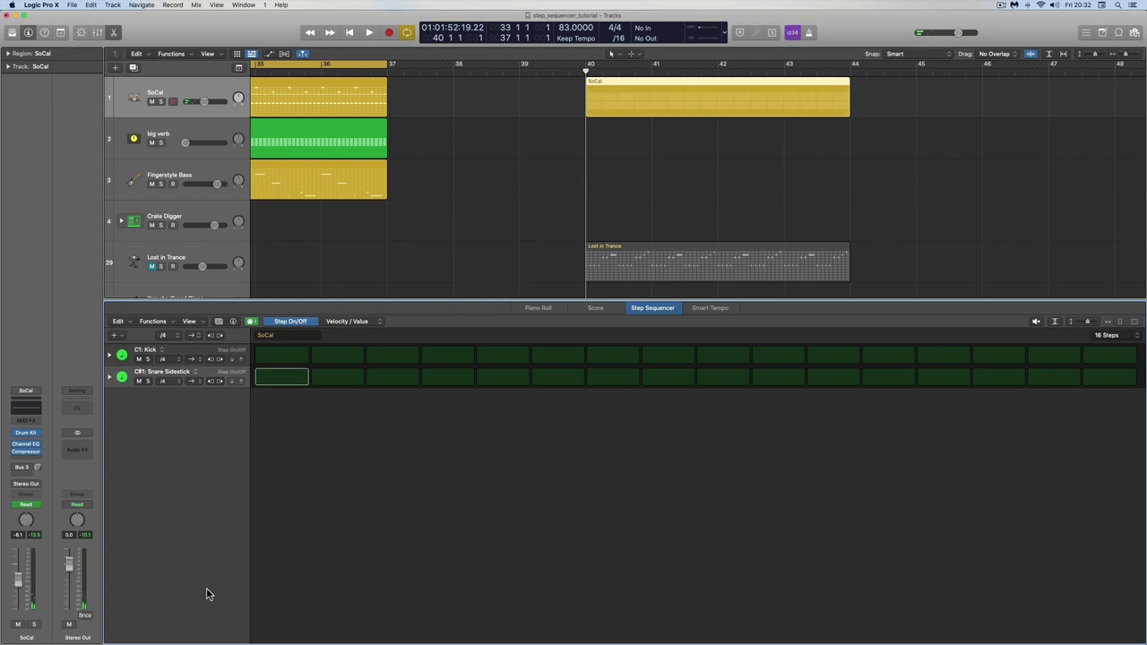
pyautogui.press('Delete')
# Step: Change the Kick row to Main Volume automation and turn on all 16 steps
pyautogui.click(163, 351)
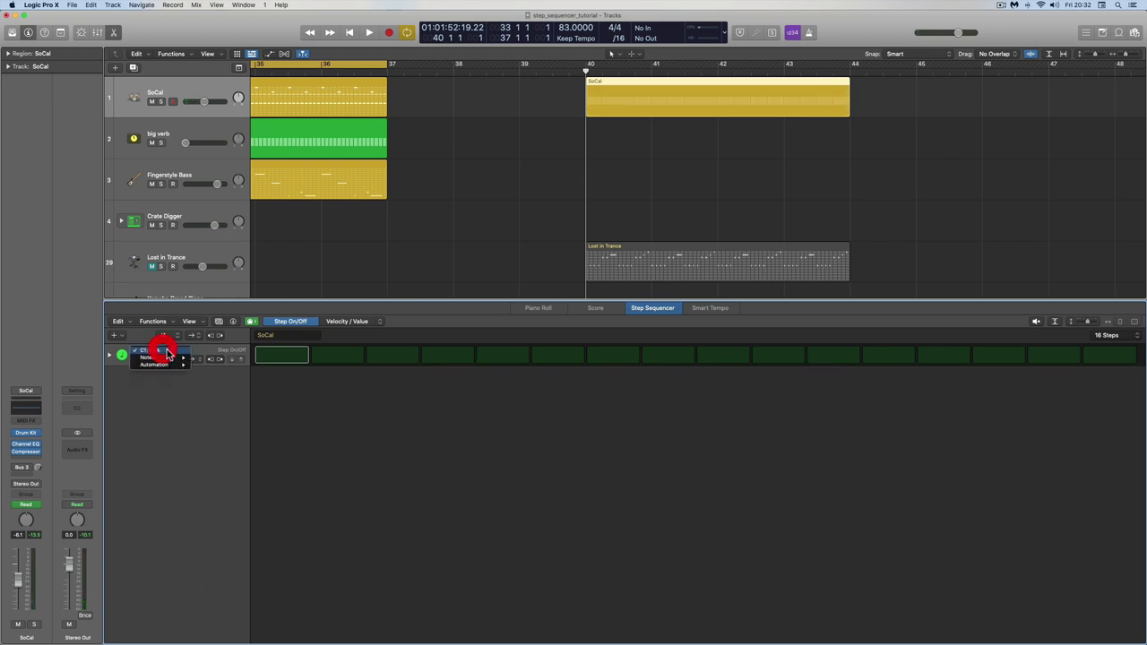
pyautogui.moveTo(171, 365)
pyautogui.moveTo(215, 386)
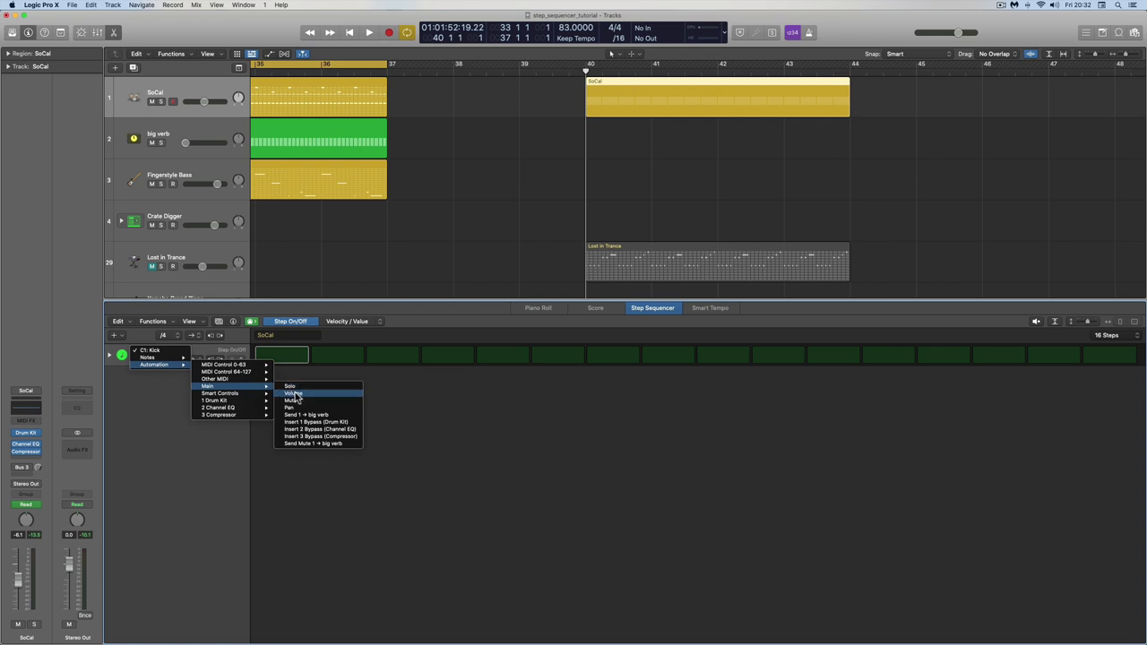
pyautogui.click(293, 394)
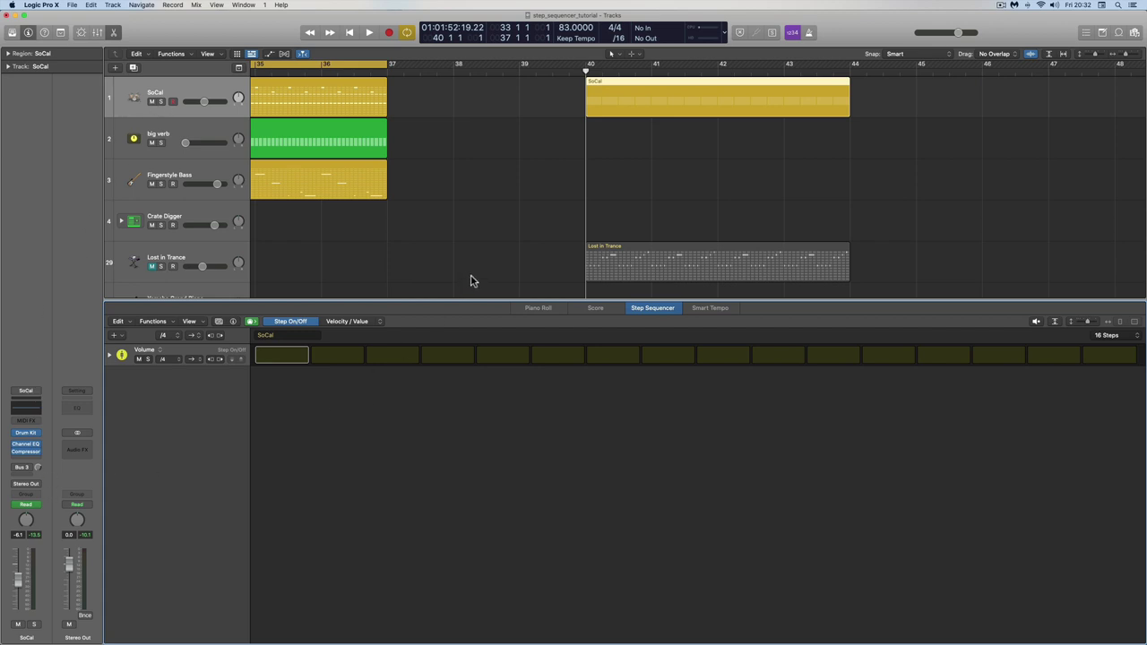
pyautogui.moveTo(291, 360); pyautogui.dragTo(1109, 360)
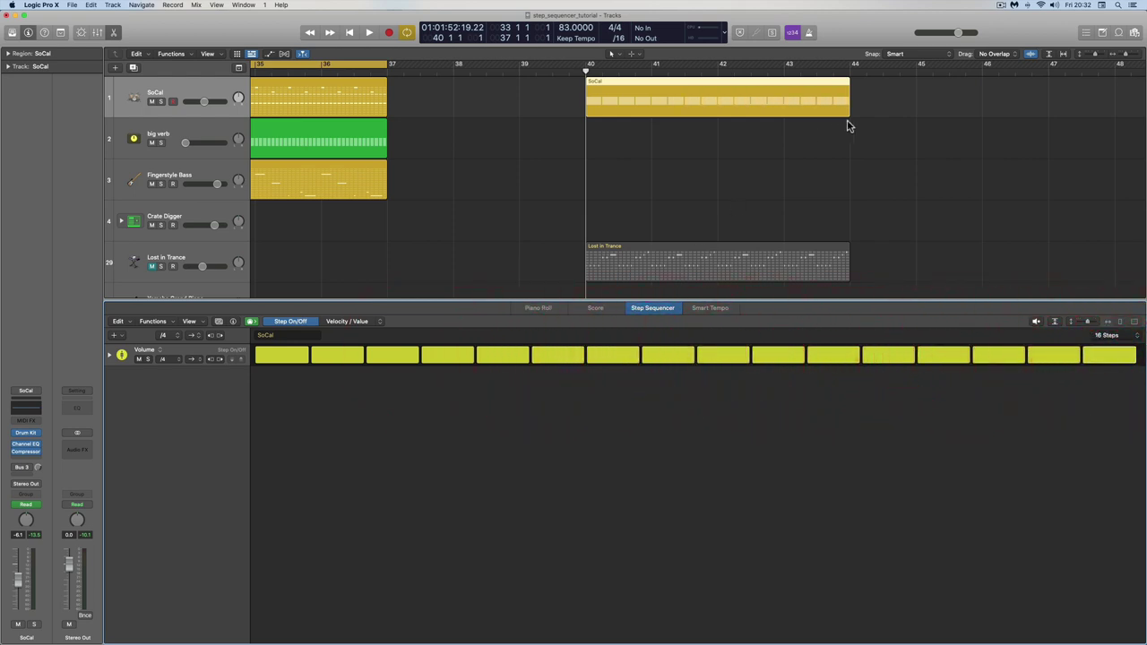
# Step: Enlarge the Volume row, switch to Velocity / Value editing and raise all steps together to -0.2 dB
pyautogui.click(1094, 321)
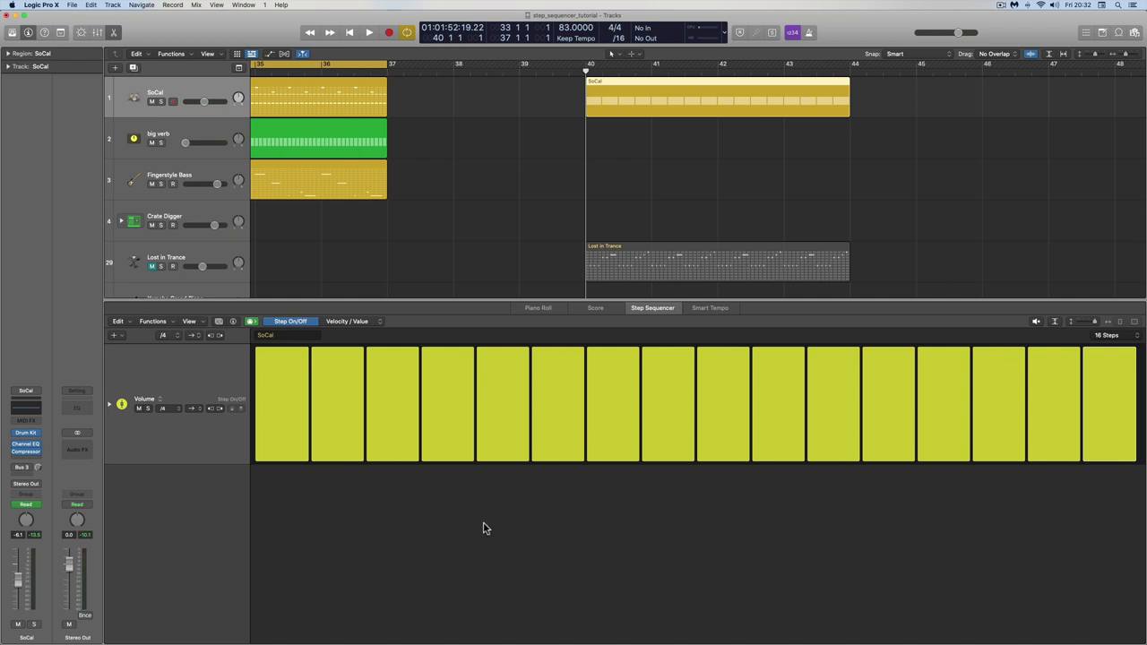
pyautogui.click(359, 322)
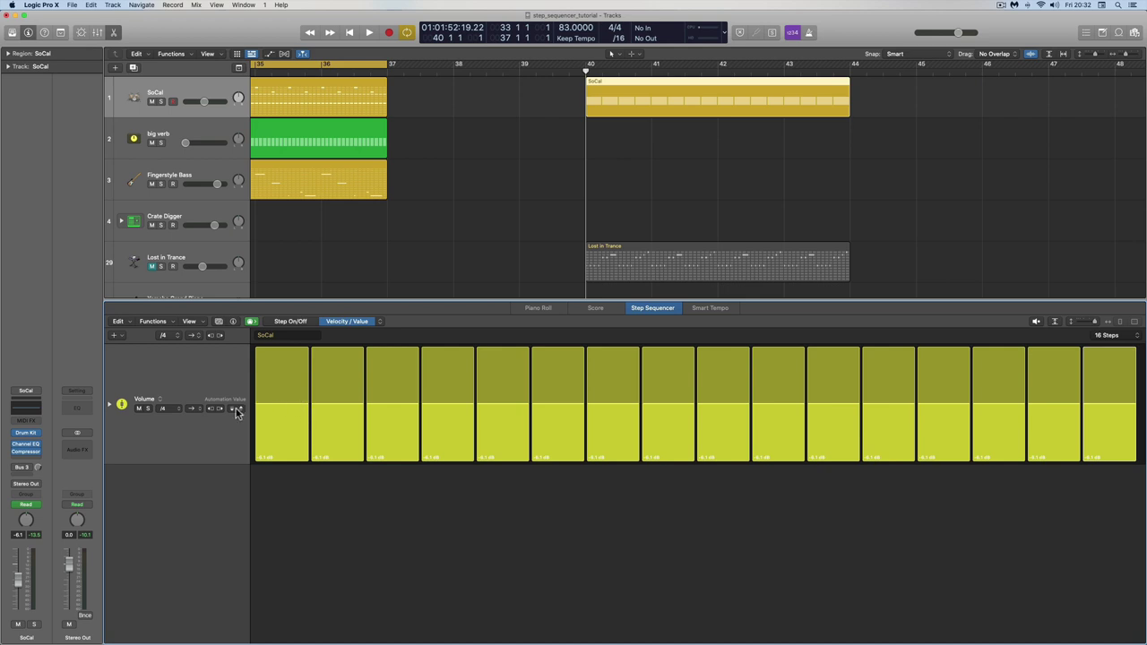
pyautogui.moveTo(238, 409); pyautogui.dragTo(238, 402)
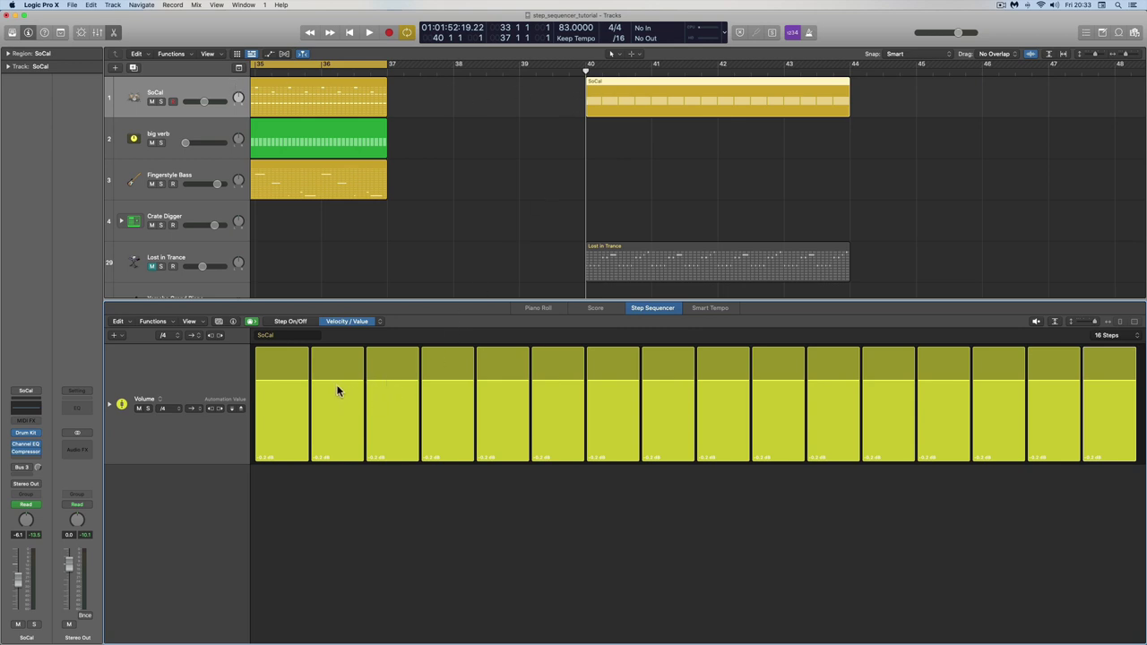
# Step: Lower every even-numbered Volume step to -∞ dB, leaving the odd-numbered steps at -0.2 dB
pyautogui.moveTo(337, 386); pyautogui.dragTo(338, 471)
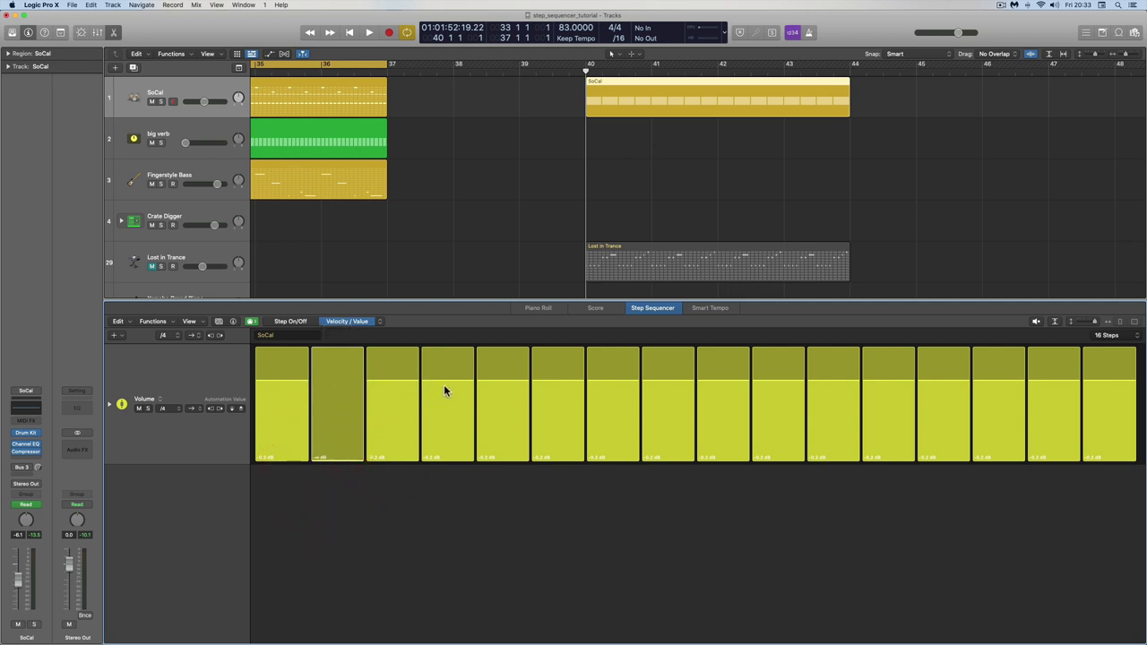
pyautogui.moveTo(450, 381); pyautogui.dragTo(456, 473)
pyautogui.moveTo(565, 383); pyautogui.dragTo(603, 454)
pyautogui.moveTo(671, 385); pyautogui.dragTo(682, 499)
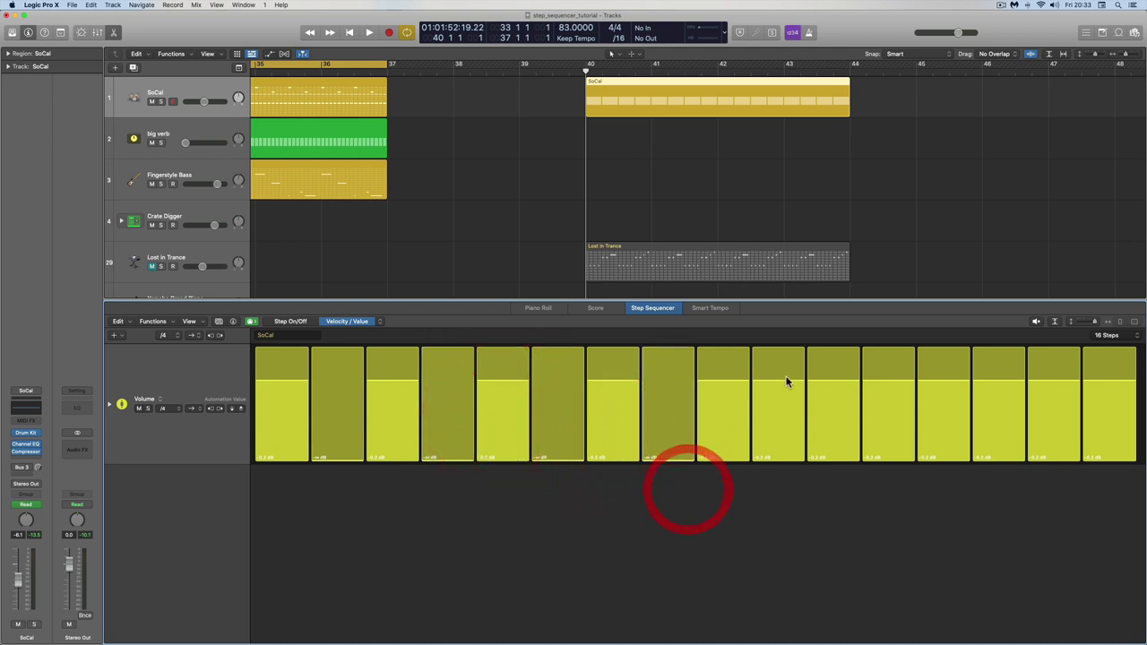
pyautogui.moveTo(786, 382)
pyautogui.mouseDown()
pyautogui.moveTo(800, 453)
pyautogui.moveTo(847, 455)
pyautogui.mouseUp()
pyautogui.moveTo(892, 402); pyautogui.dragTo(904, 468)
pyautogui.moveTo(827, 378); pyautogui.dragTo(831, 389)
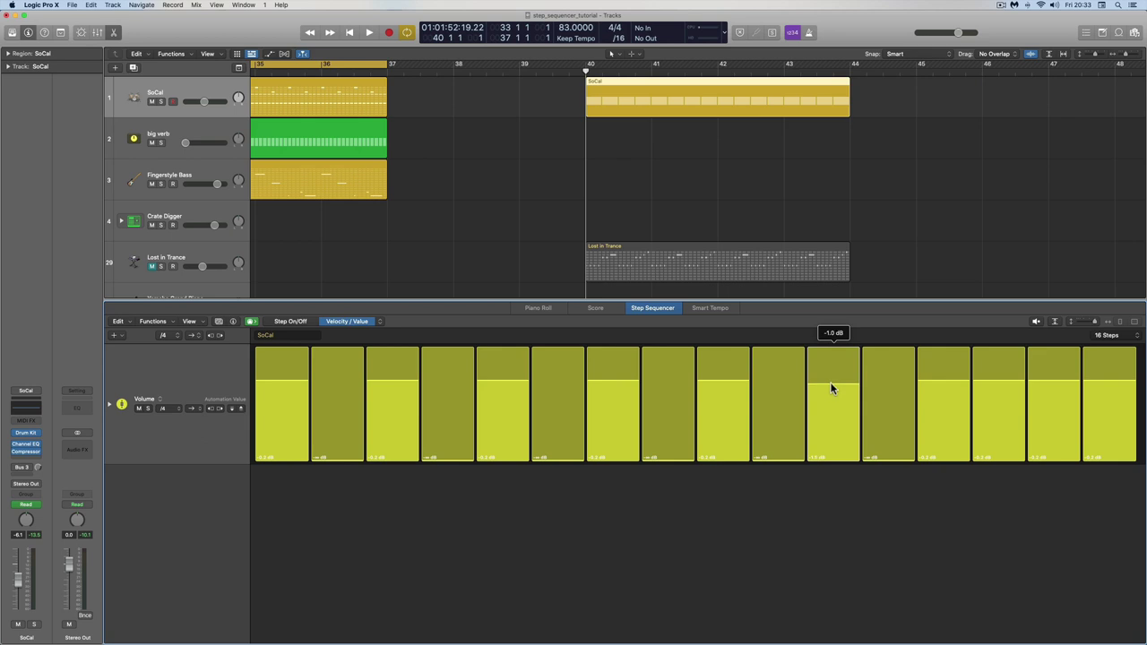
pyautogui.moveTo(831, 387); pyautogui.dragTo(831, 385)
pyautogui.moveTo(831, 378); pyautogui.dragTo(832, 378)
pyautogui.moveTo(1001, 383); pyautogui.dragTo(1037, 453)
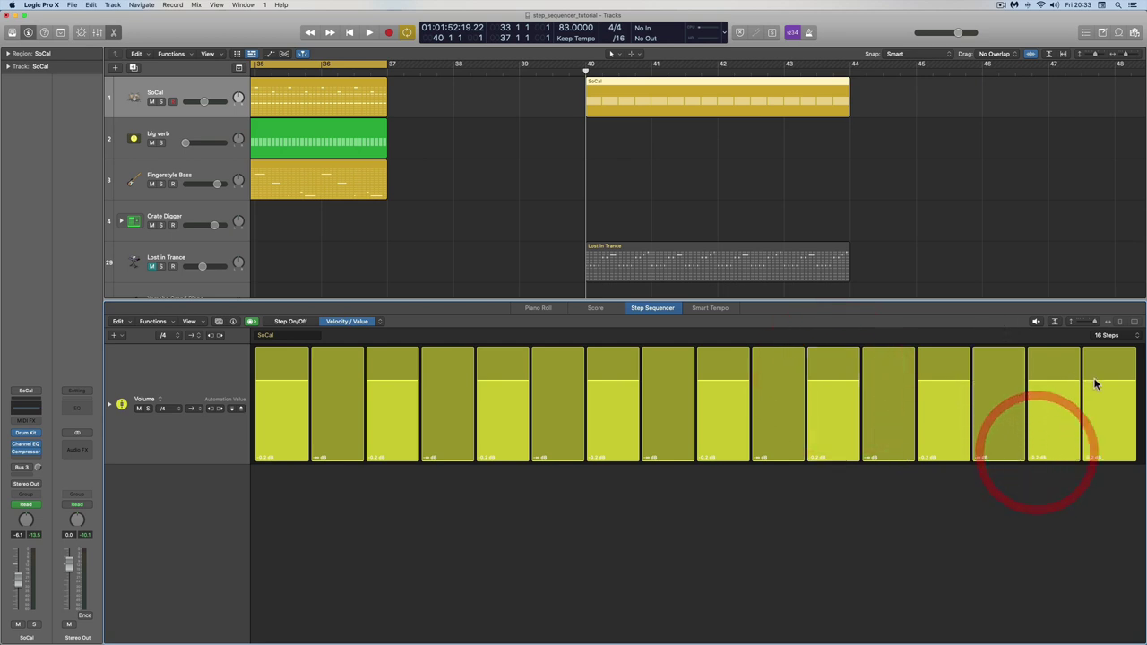
pyautogui.moveTo(1094, 384); pyautogui.dragTo(1103, 471)
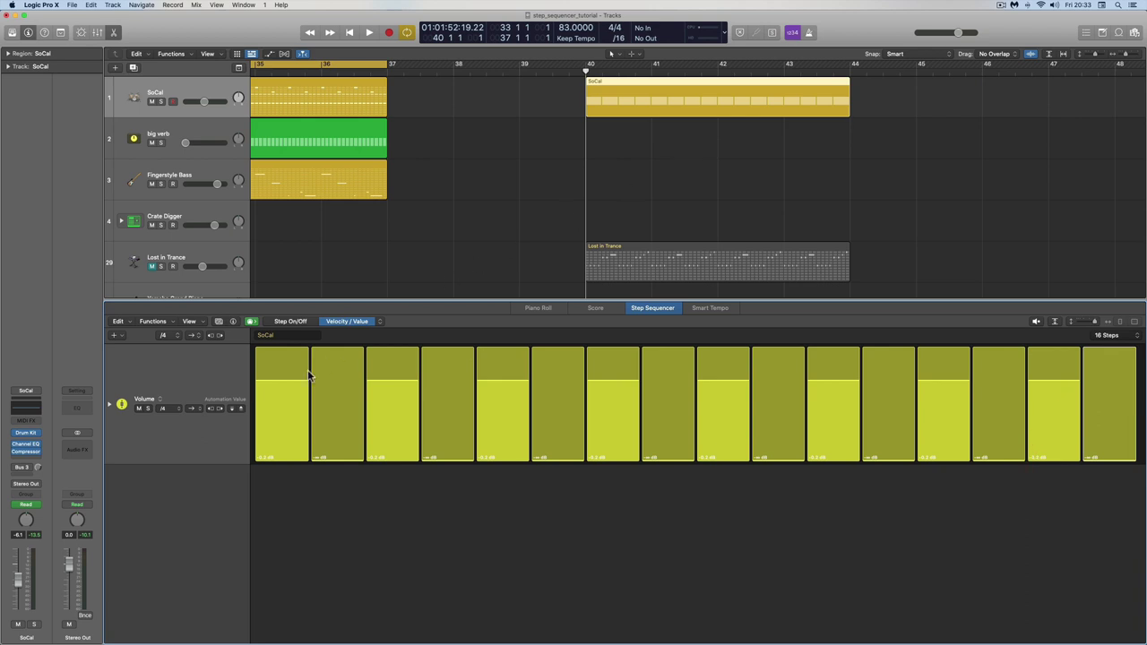
# Step: Set the cycle range to the new SoCal region, from bar 40 to bar 44
pyautogui.scroll(-1, 214, 115)
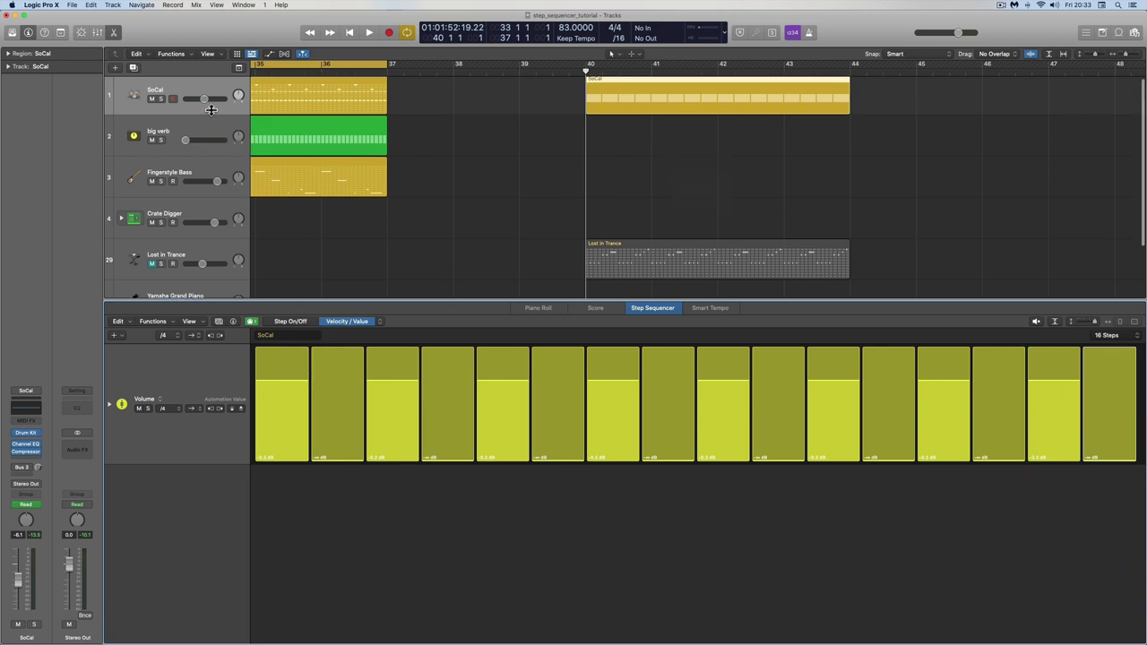
pyautogui.scroll(1, 620, 84)
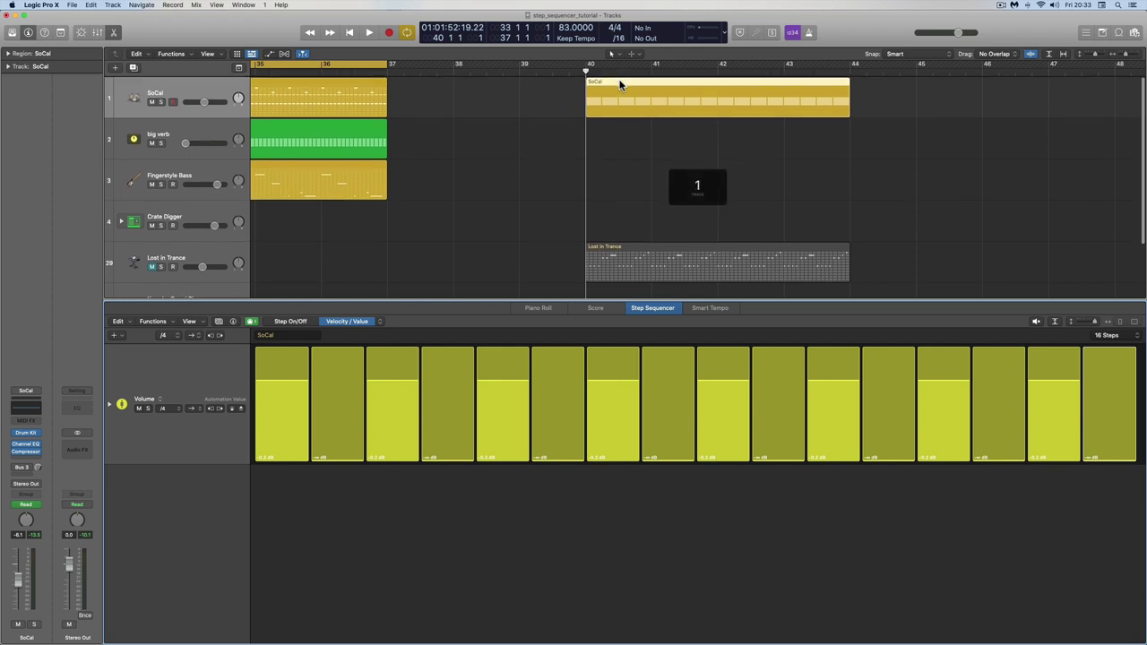
pyautogui.click(680, 81)
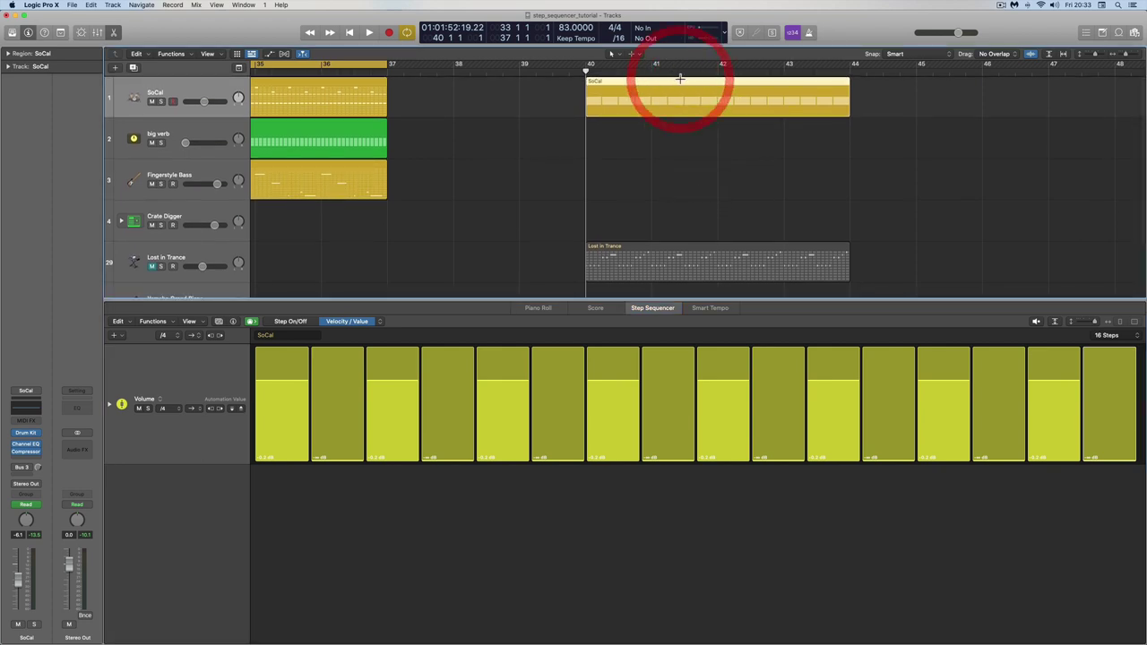
pyautogui.press('u')
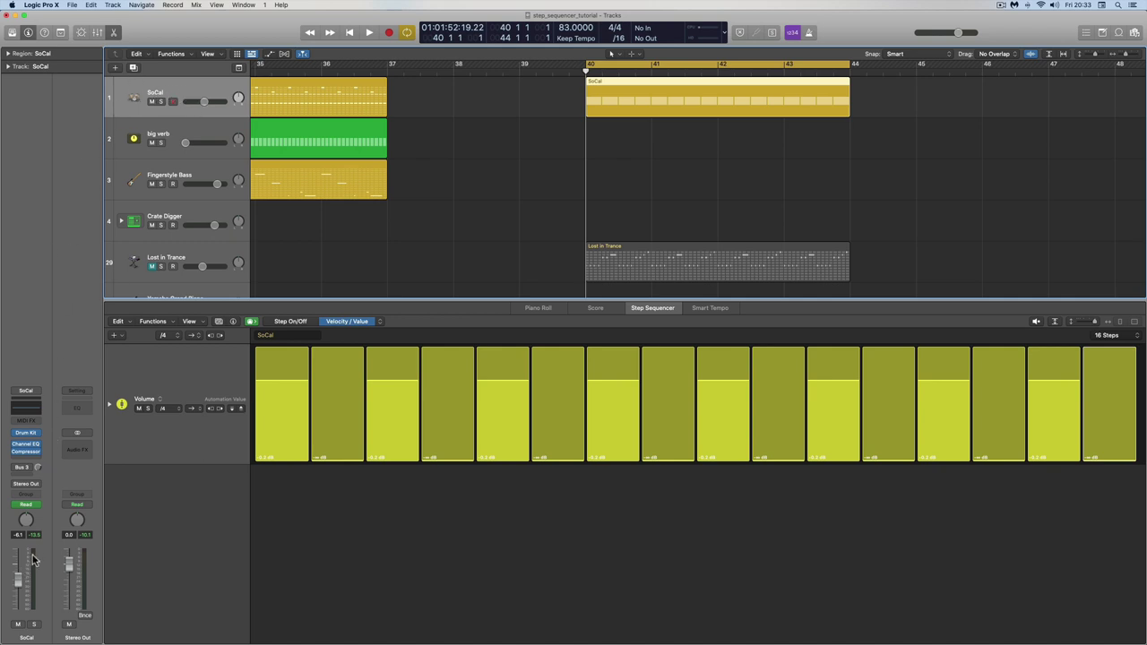
# Step: Play the cycled Volume pattern, turn on the metronome and audition the pattern again
pyautogui.press('space')
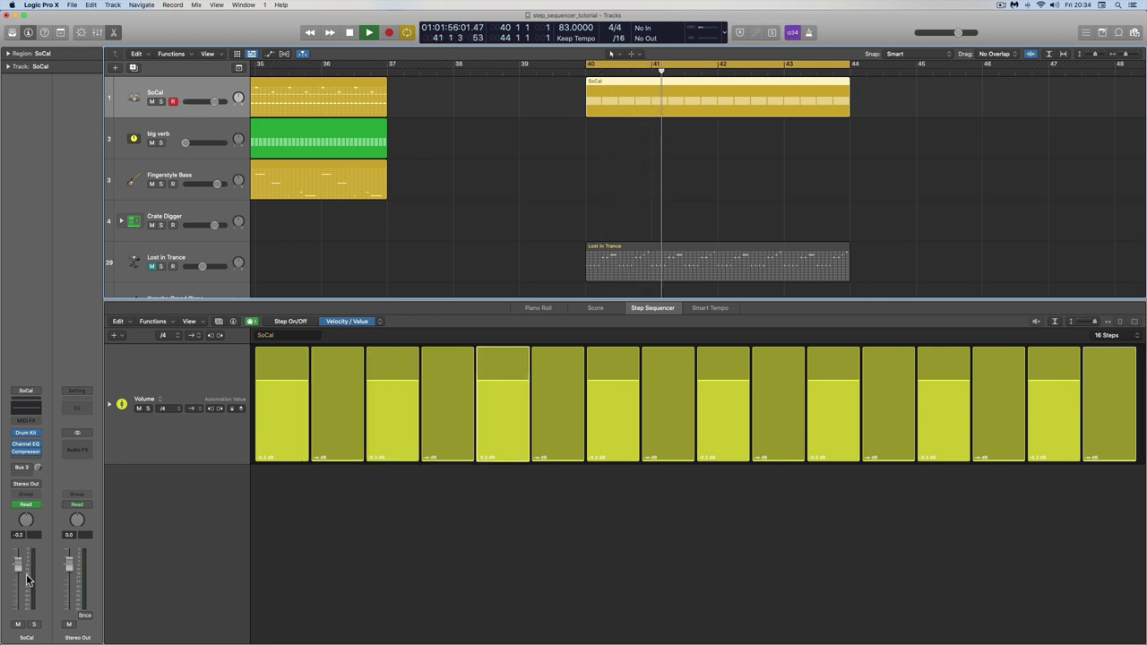
pyautogui.press('space')
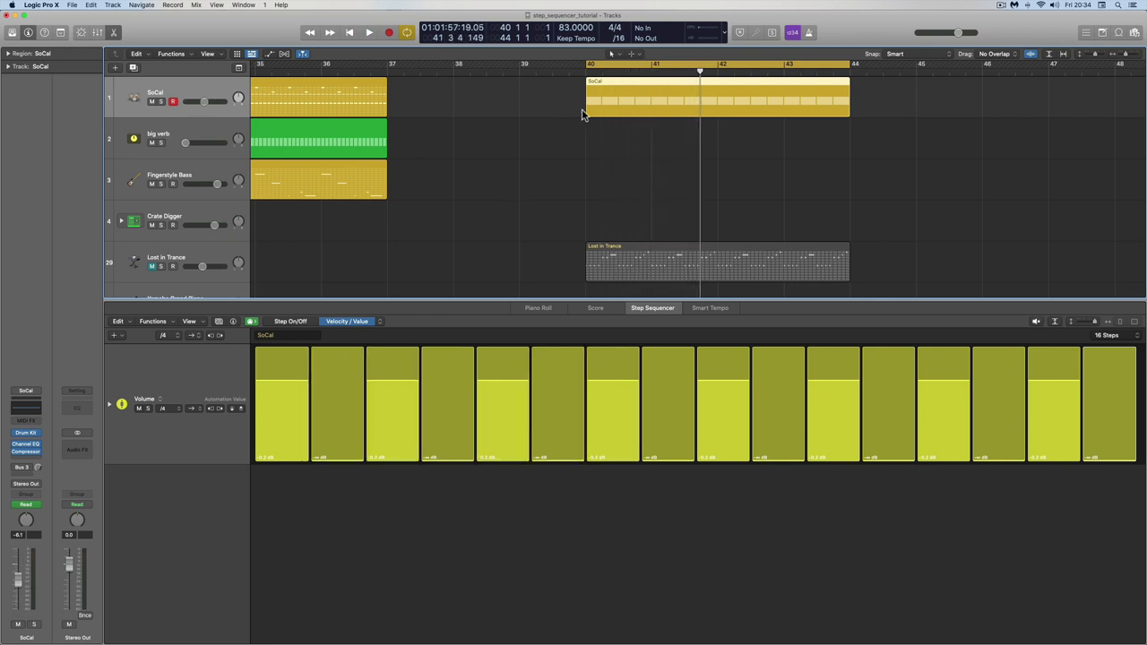
pyautogui.click(812, 33)
pyautogui.press('space')
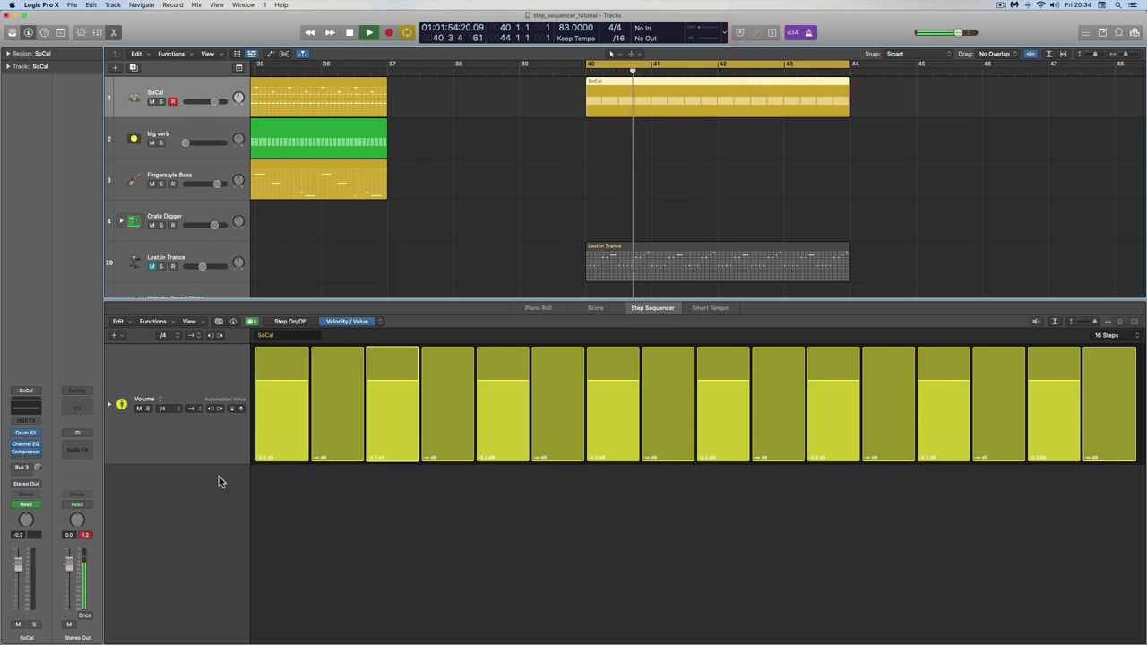
pyautogui.press('space')
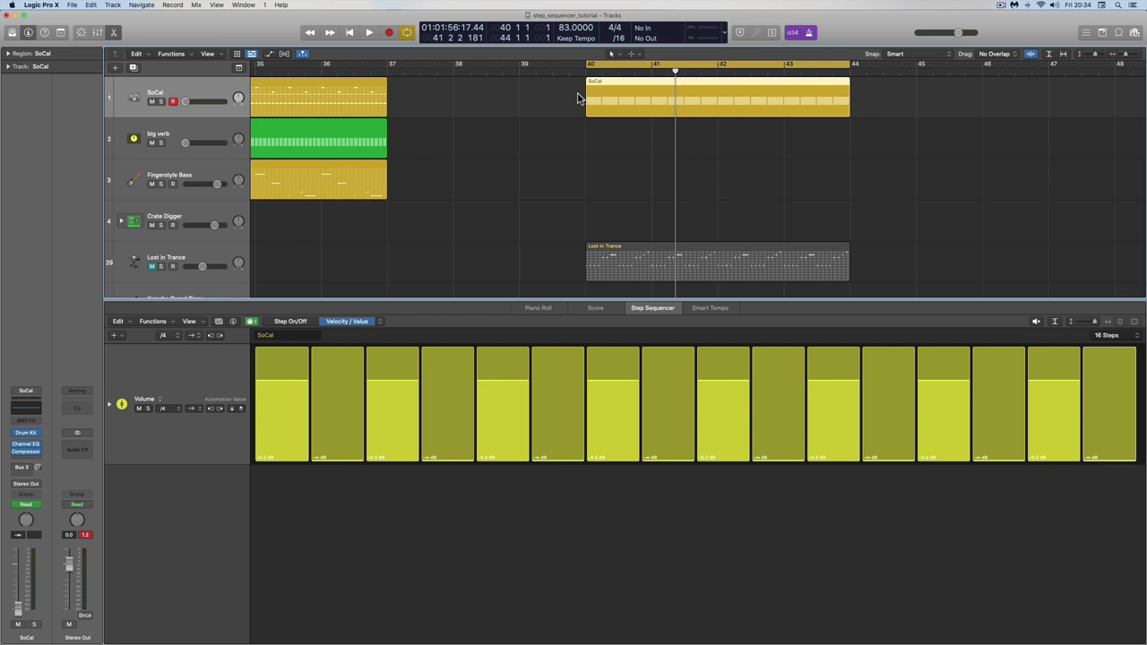
# Step: Show automation in the Tracks area and switch the SoCal track from track to region automation
pyautogui.hscroll(1, 597, 97)
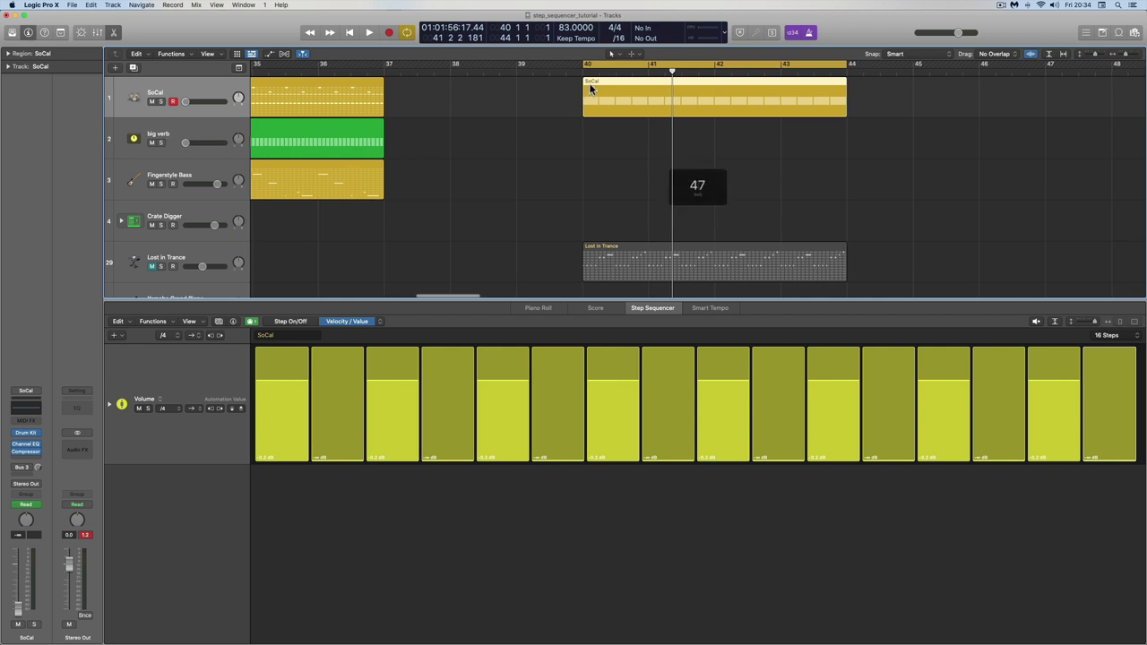
pyautogui.hscroll(6, 699, 95)
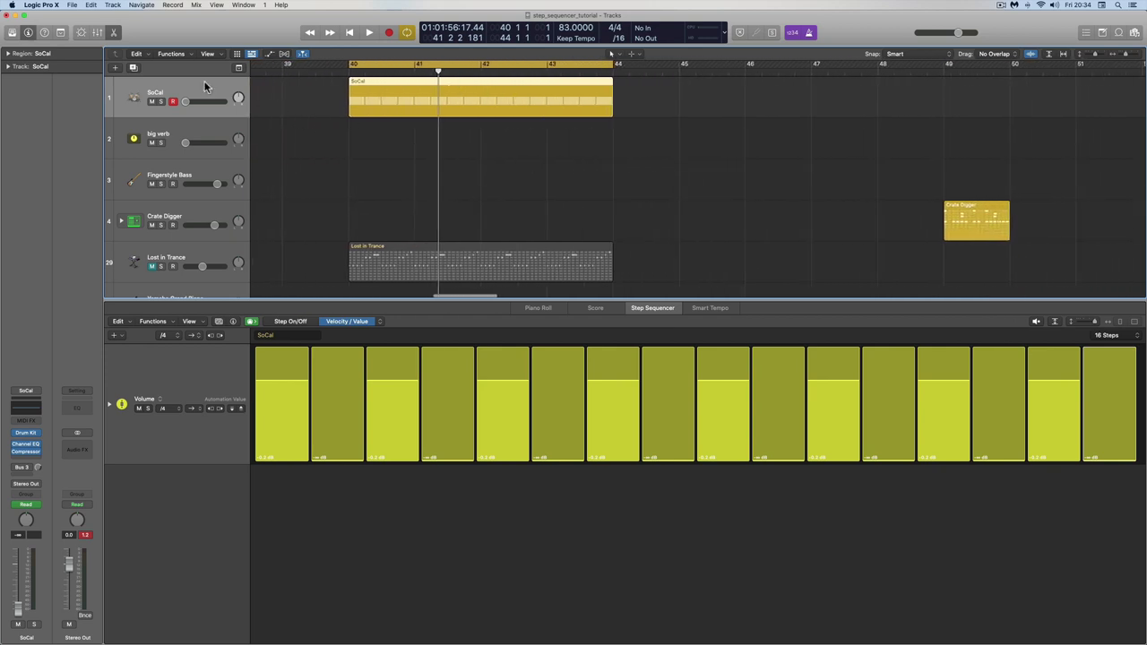
pyautogui.click(270, 54)
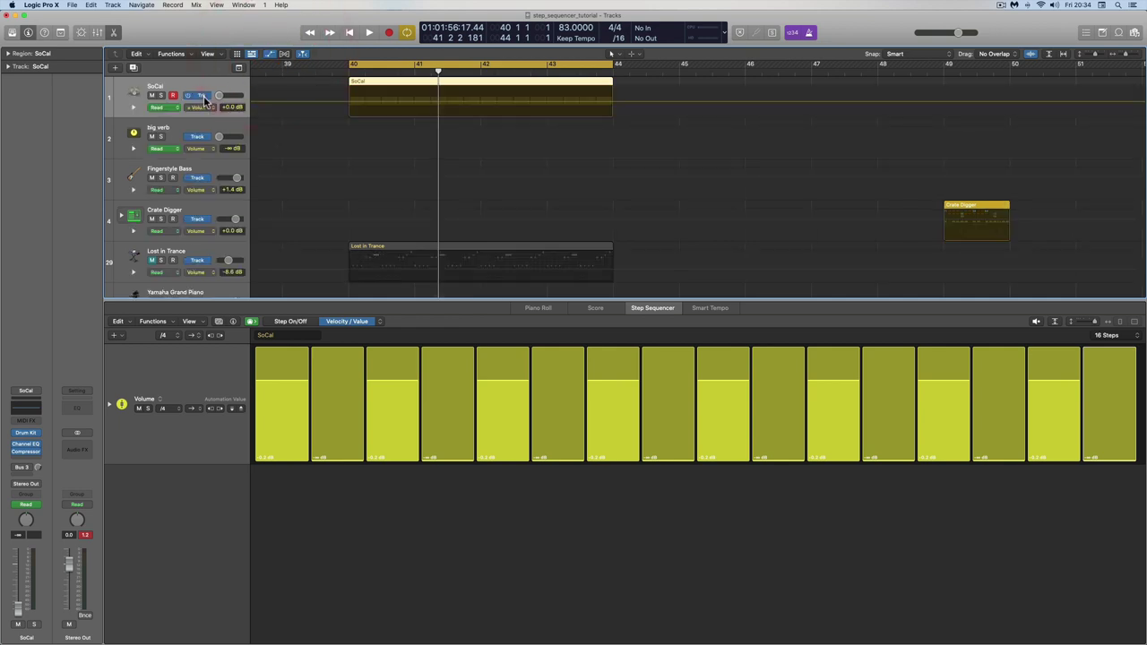
pyautogui.click(196, 95)
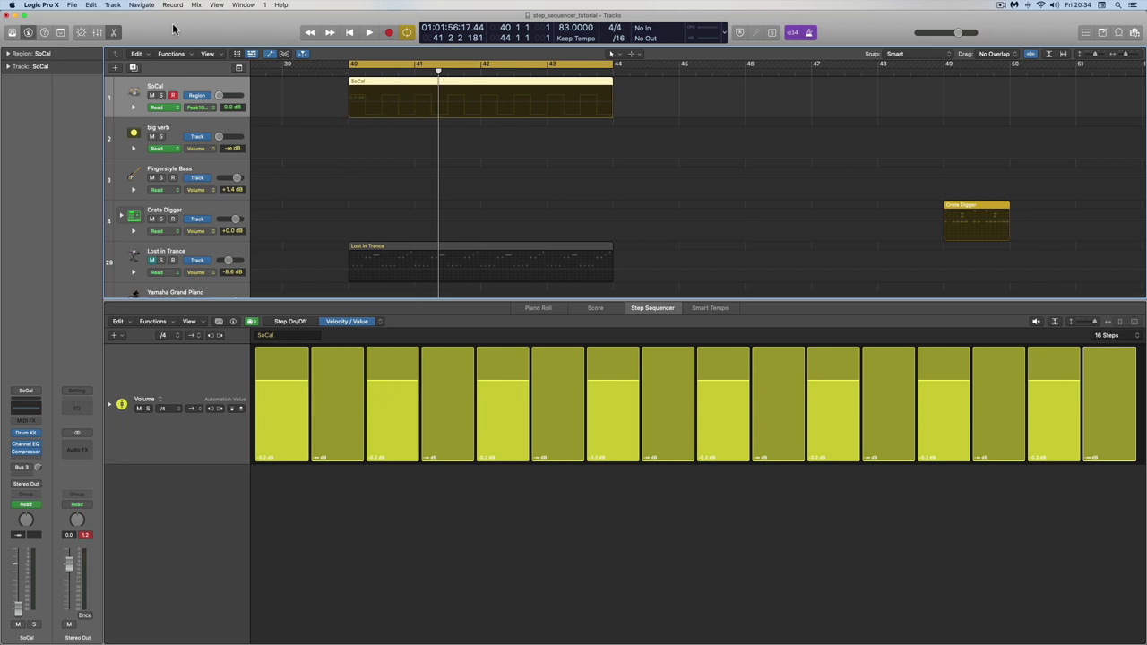
pyautogui.click(197, 5)
pyautogui.moveTo(269, 32)
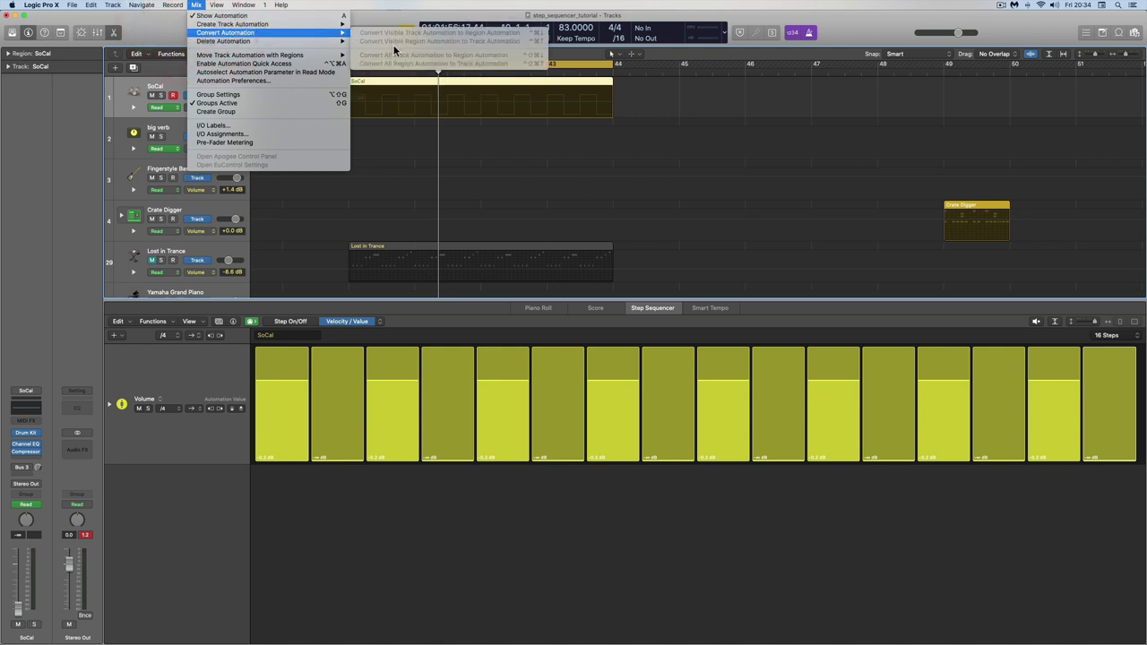
pyautogui.click(675, 54)
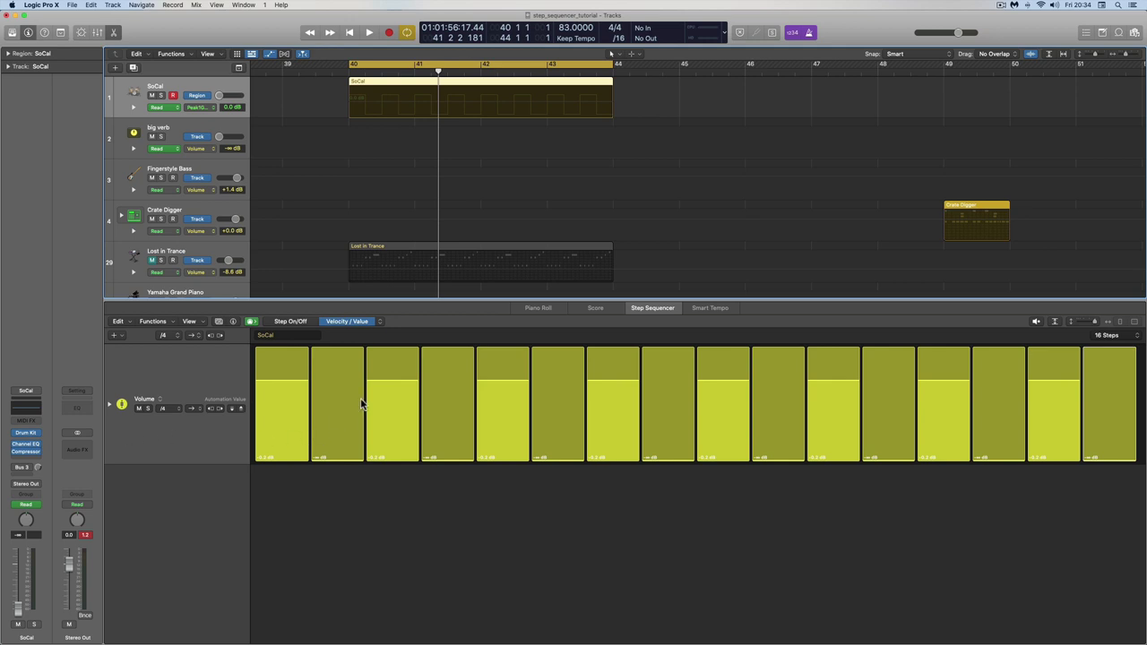
# Step: Convert the SoCal pattern region at bar 40 into a MIDI region
pyautogui.hscroll(-1, 458, 171)
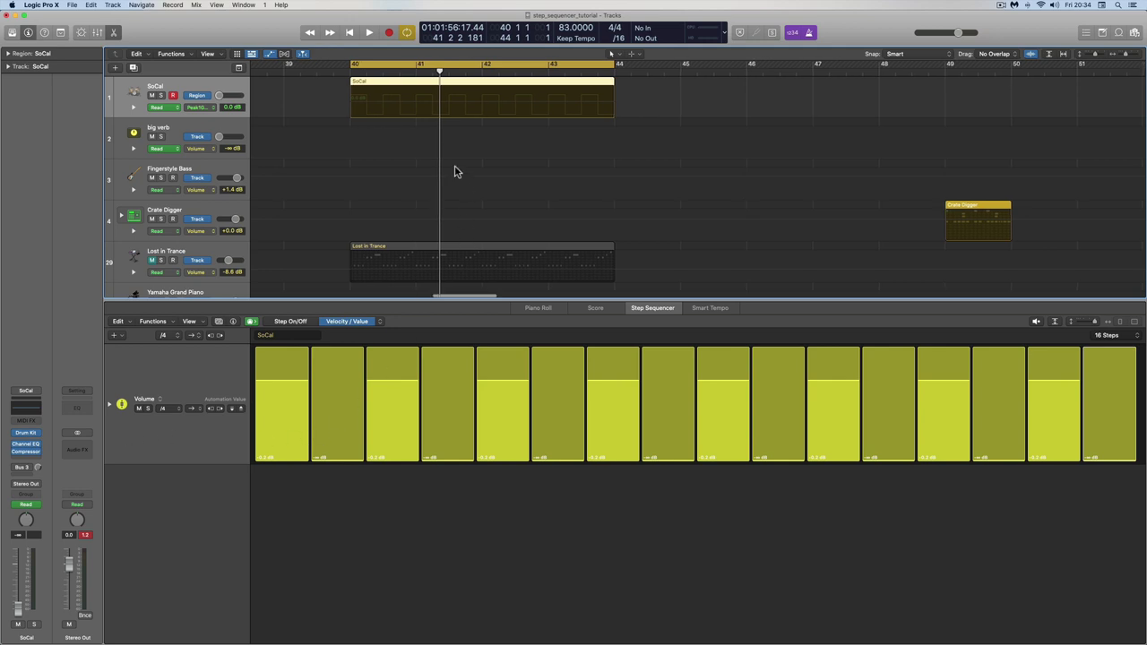
pyautogui.rightClick(460, 85)
pyautogui.click(487, 89)
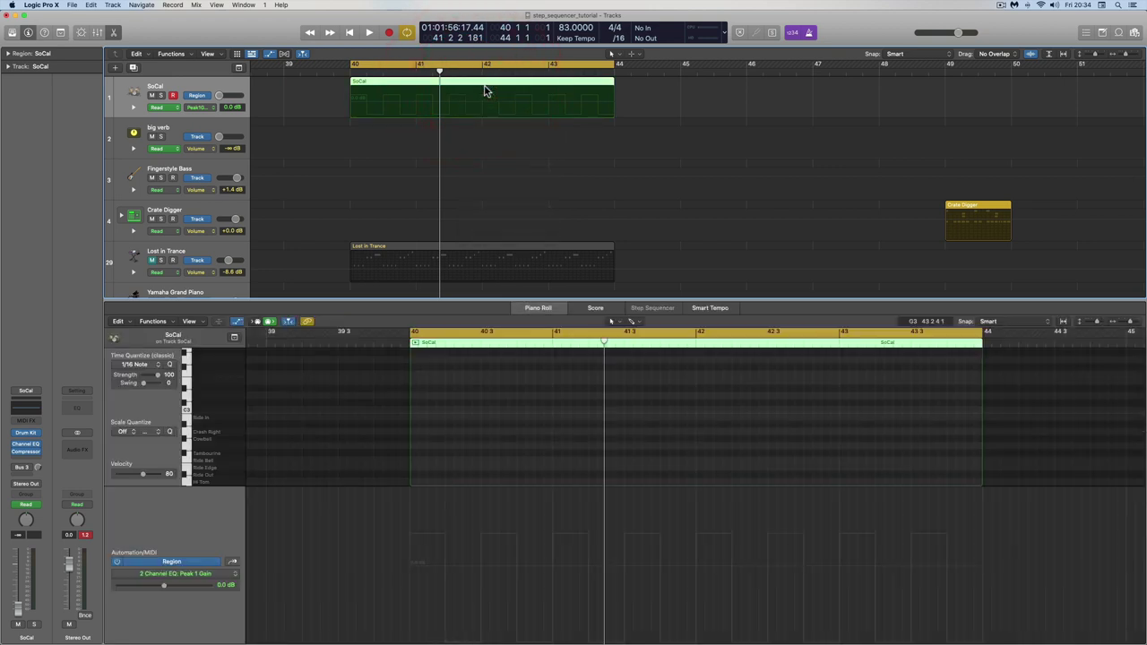
# Step: Display the Volume automation on the SoCal region and enlarge the track heights and timeline
pyautogui.click(215, 108)
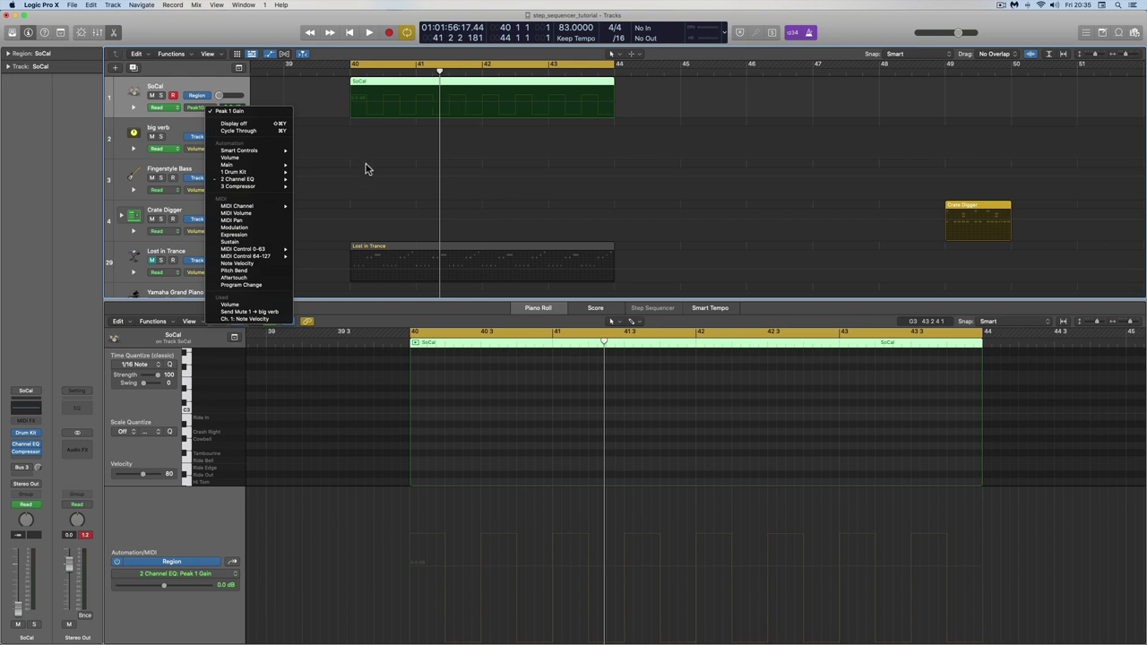
pyautogui.click(242, 306)
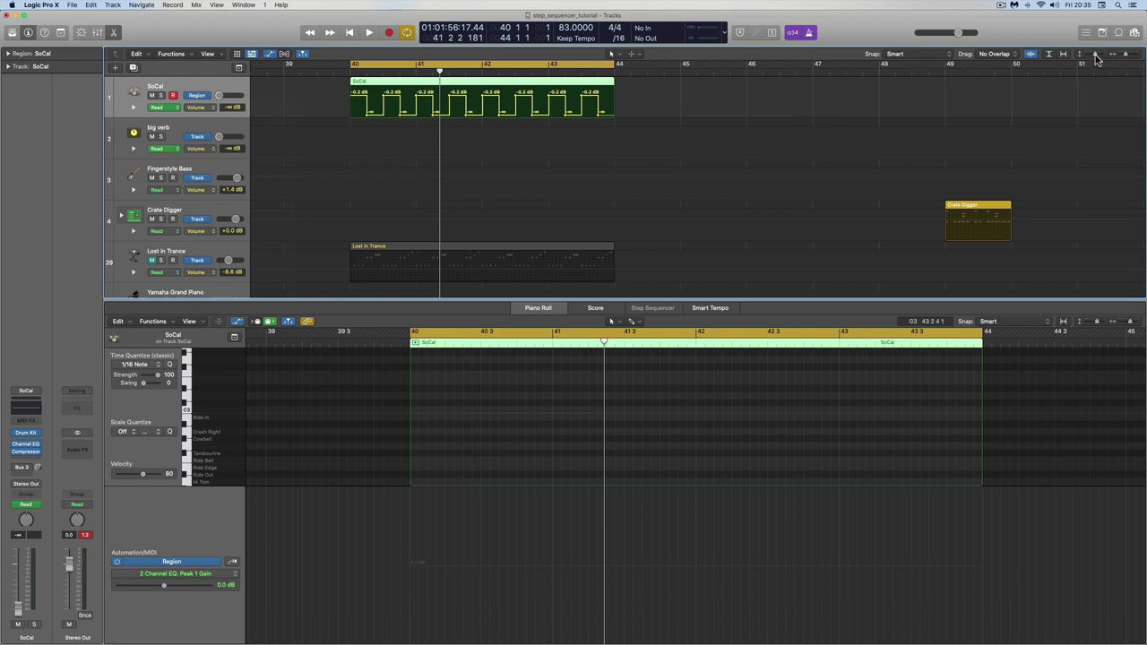
pyautogui.moveTo(1095, 59); pyautogui.dragTo(1131, 57)
pyautogui.hscroll(-5, 780, 105)
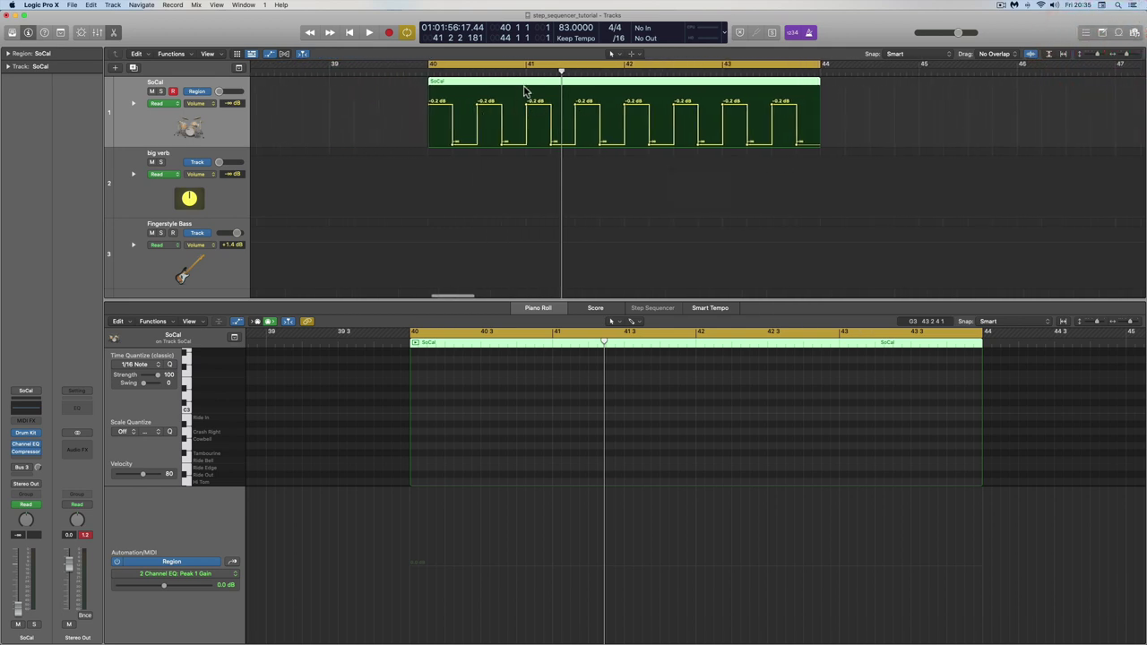
pyautogui.click(195, 4)
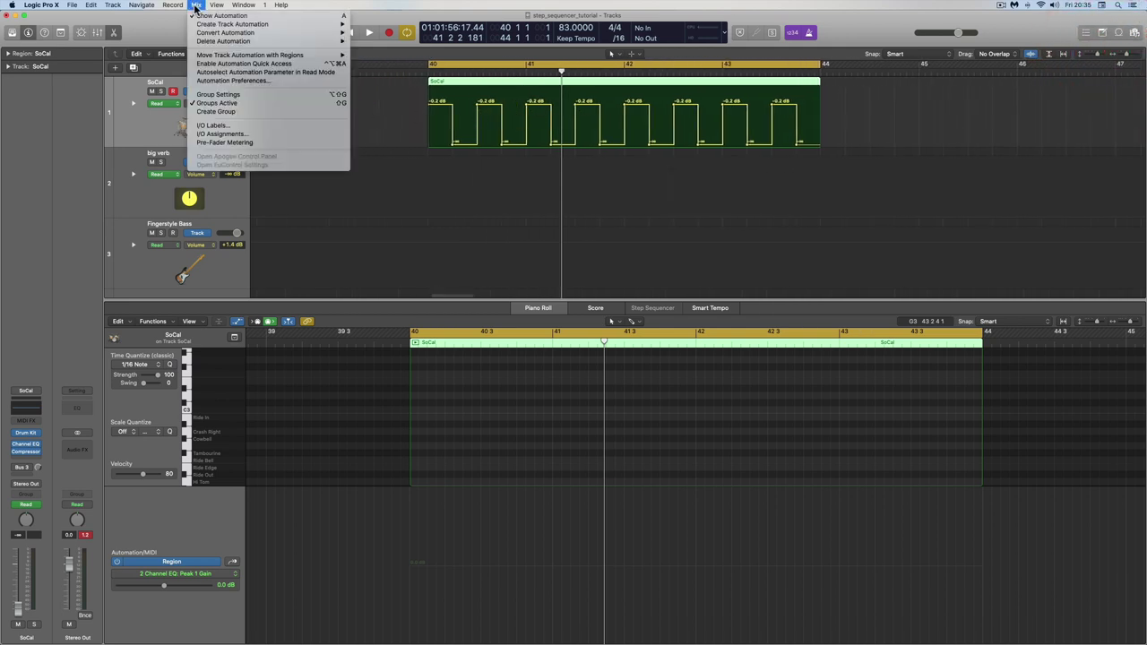
pyautogui.moveTo(207, 36)
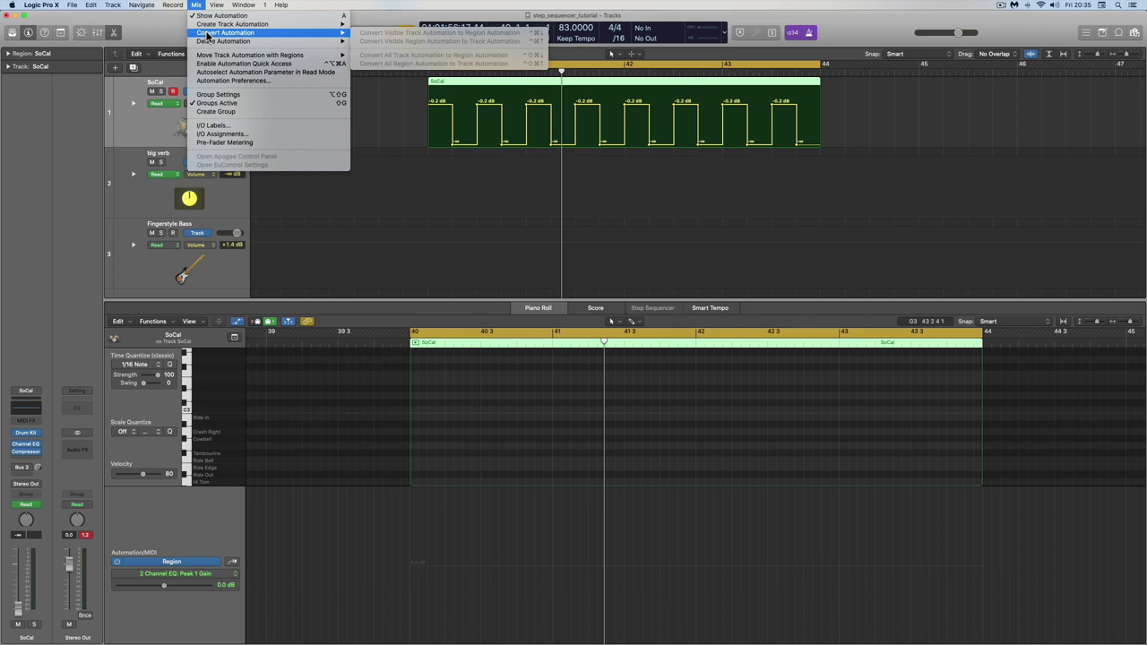
pyautogui.click(399, 85)
pyautogui.click(491, 85)
pyautogui.click(389, 87)
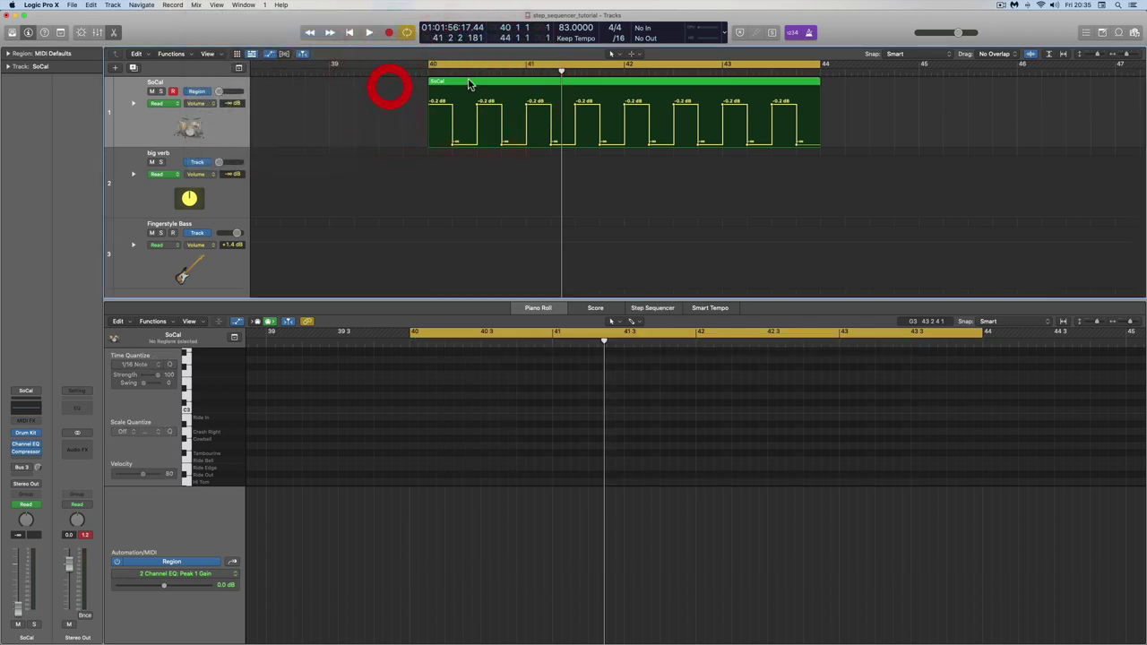
# Step: Select the SoCal region and convert all of its region automation to track automation
pyautogui.click(466, 80)
pyautogui.click(197, 5)
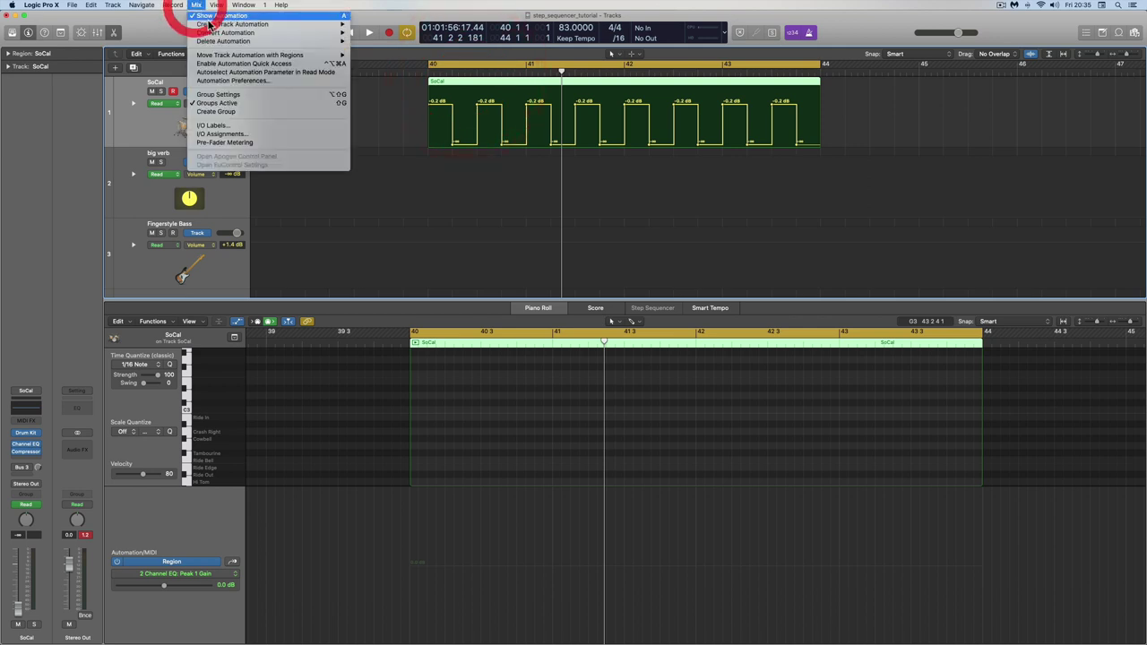
pyautogui.moveTo(211, 33)
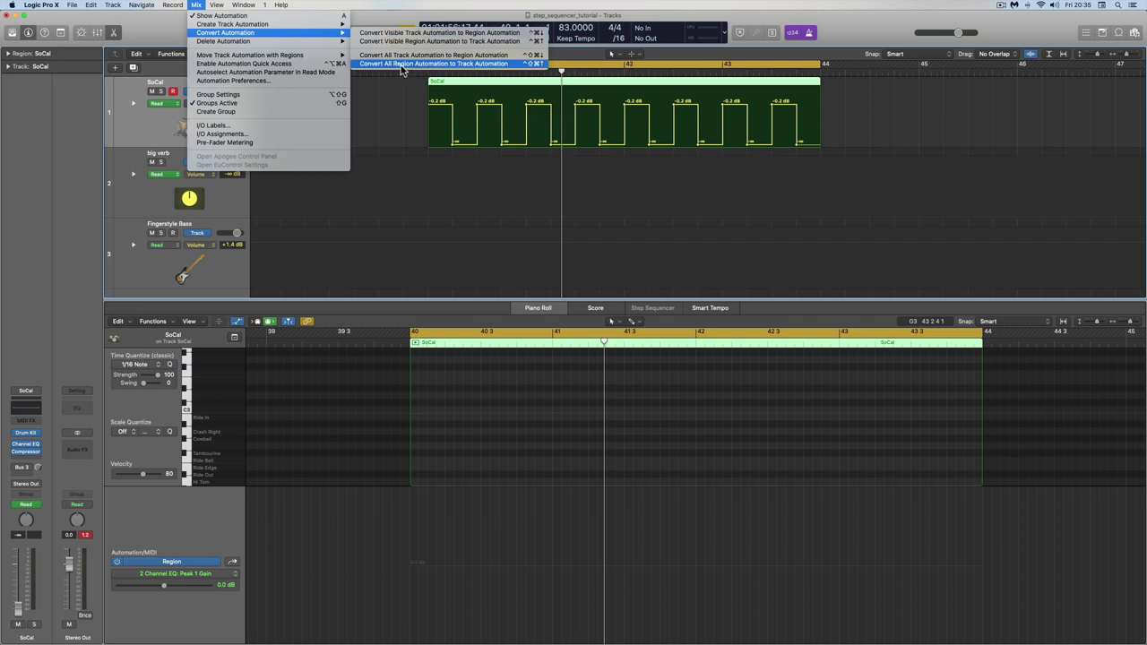
pyautogui.click(449, 64)
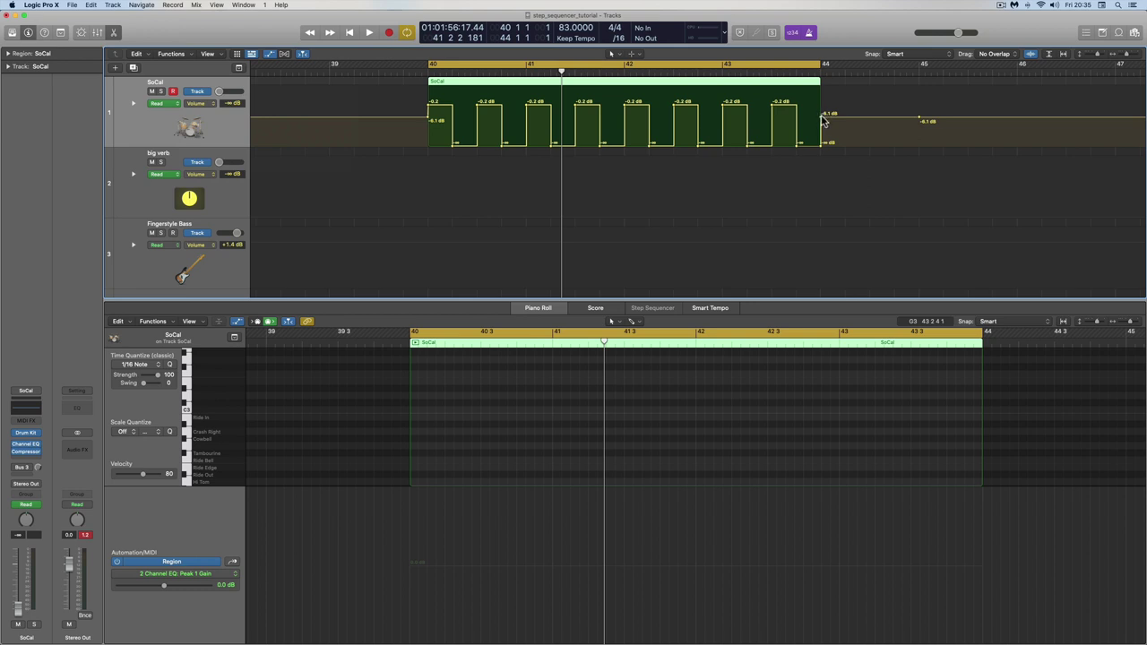
# Step: Raise the Volume automation point at the end of the SoCal region to -0.2 dB and delete the point at bar 45
pyautogui.moveTo(822, 114); pyautogui.dragTo(822, 102)
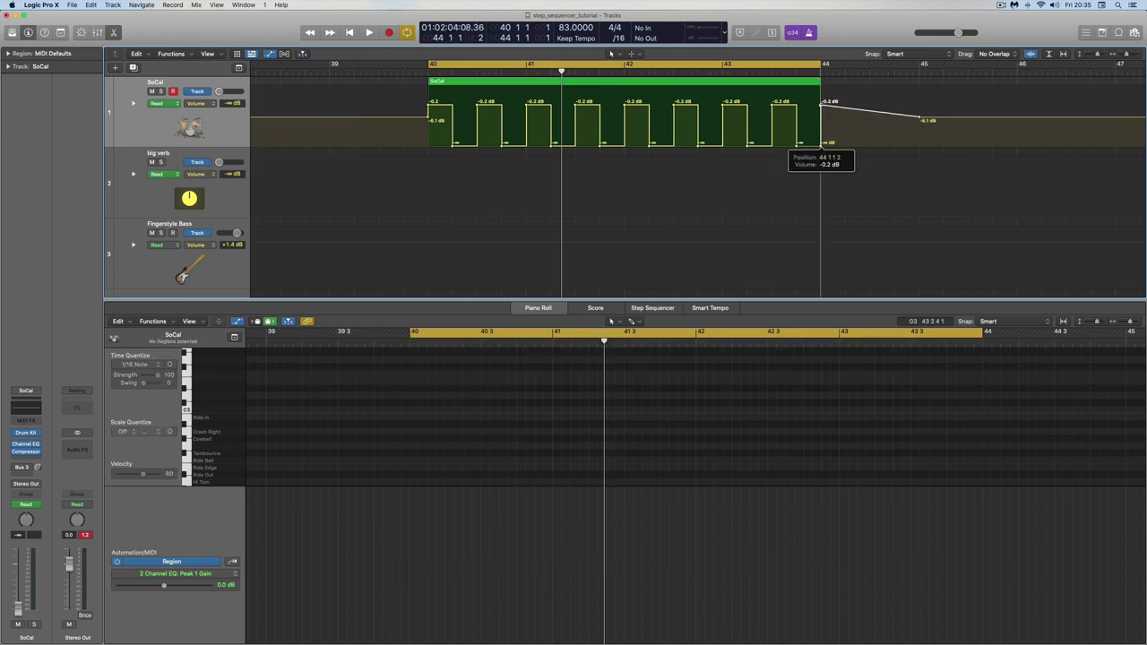
pyautogui.click(891, 117)
pyautogui.doubleClick(920, 118)
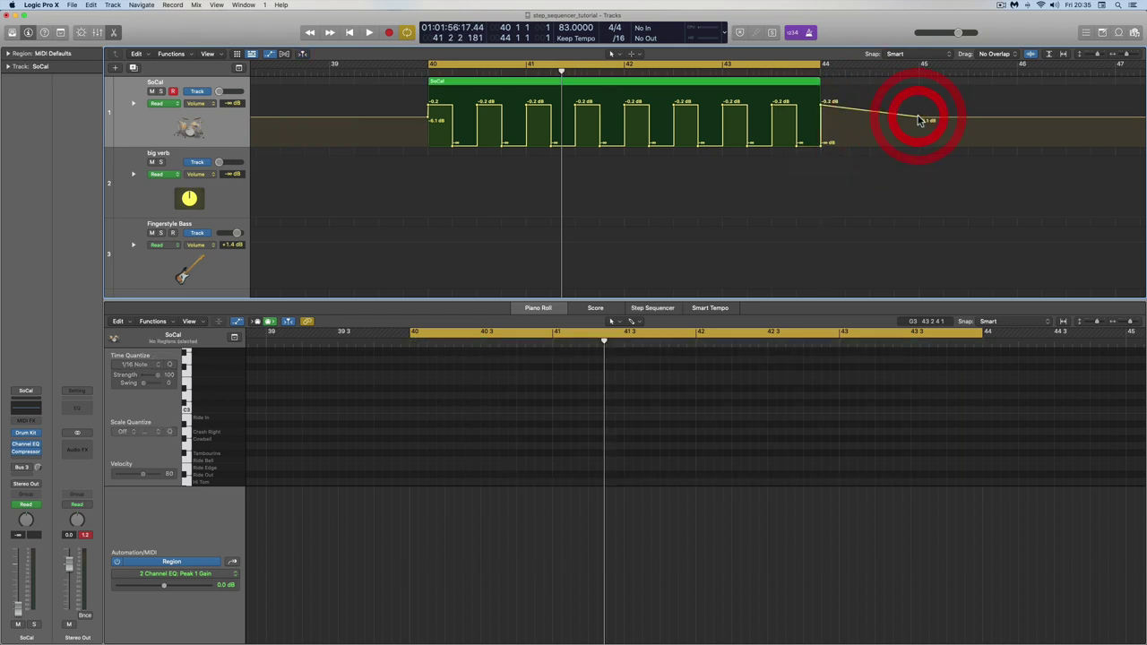
pyautogui.click(922, 119)
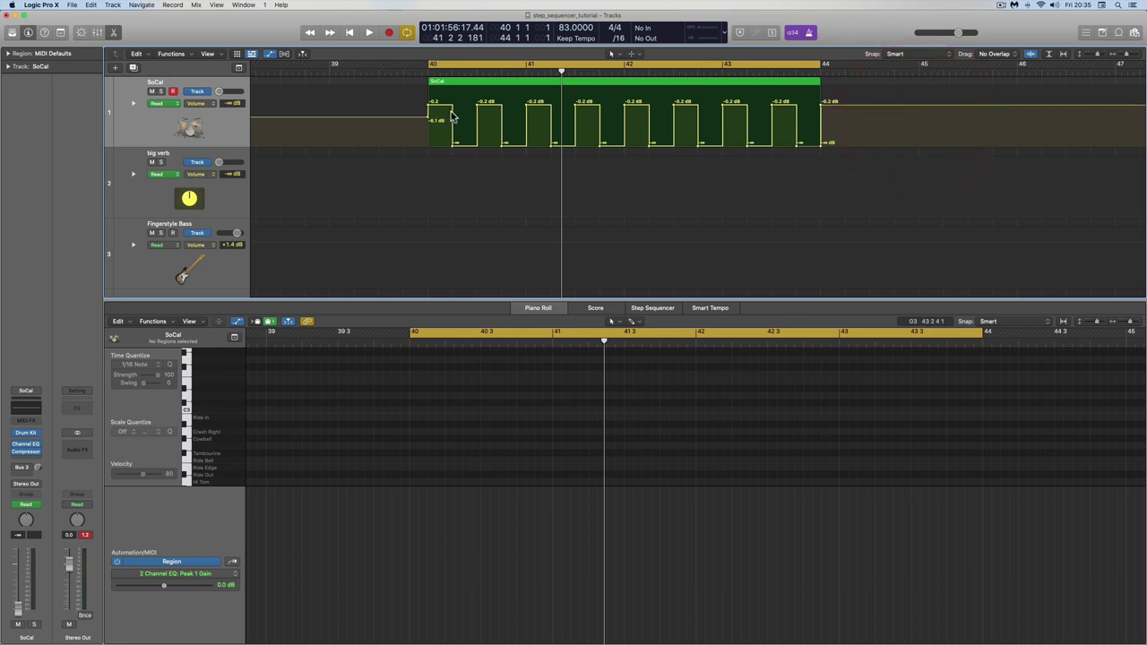
# Step: Delete the -6.1 dB Volume automation points on the SoCal track at bar 40 and at the project start
pyautogui.doubleClick(428, 119)
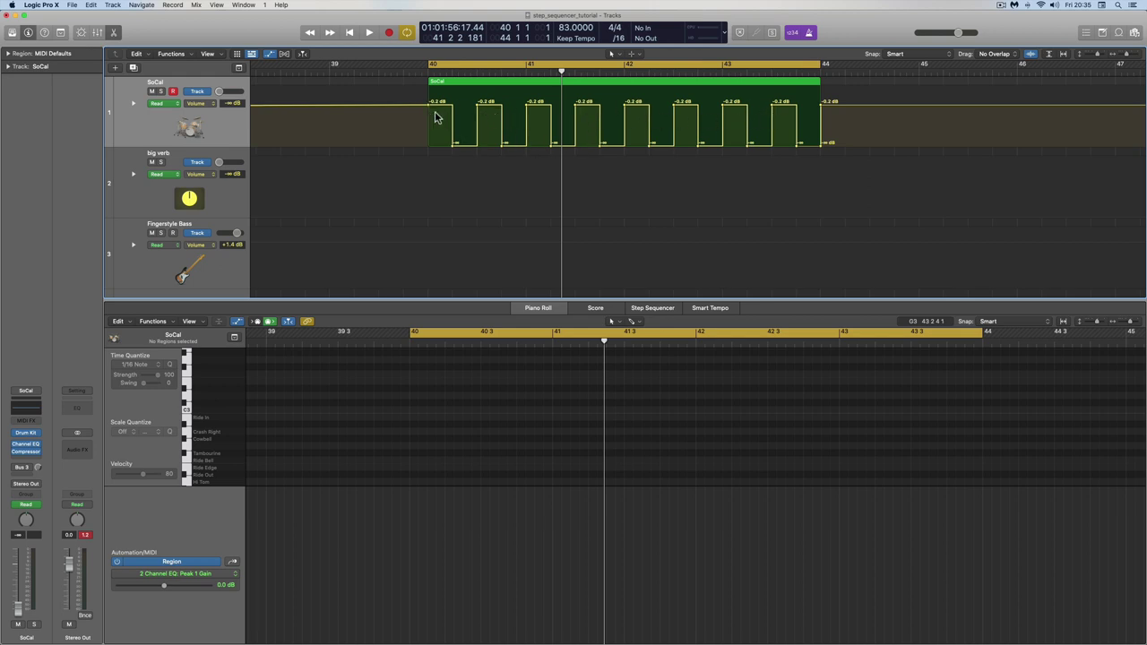
pyautogui.hscroll(-5, 281, 110)
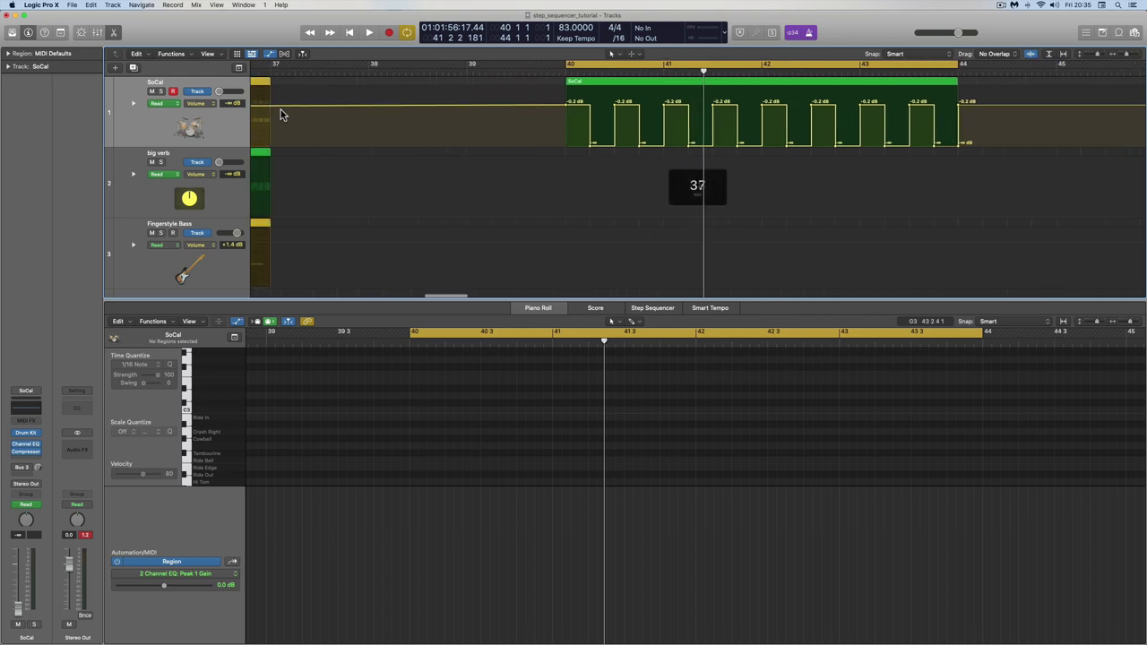
pyautogui.click(350, 33)
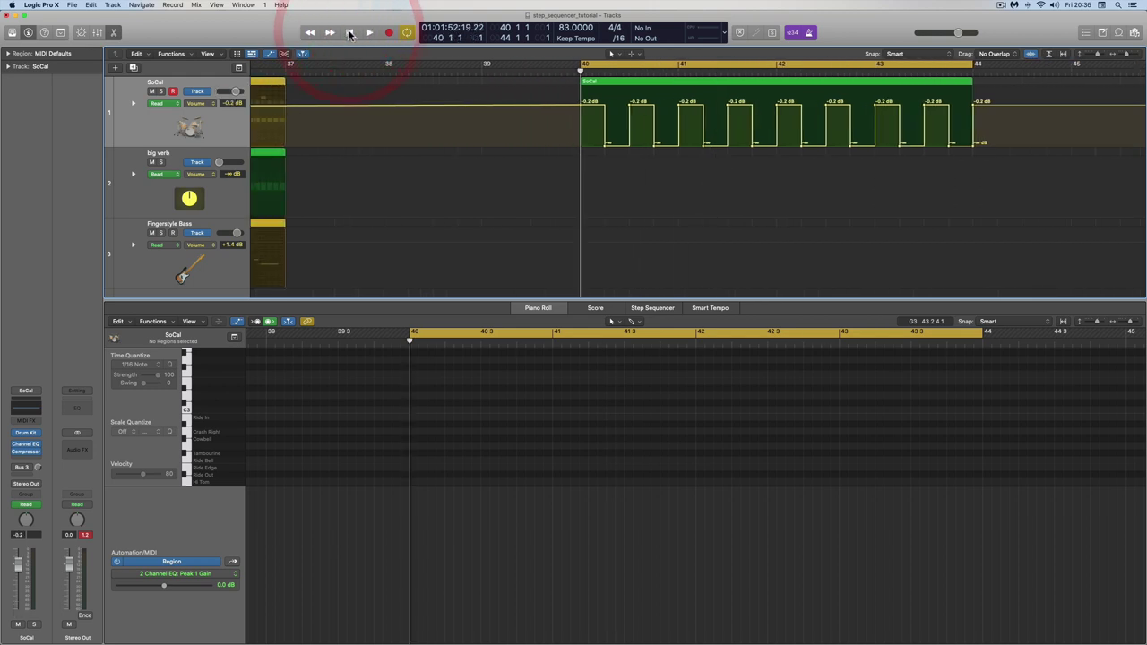
pyautogui.click(349, 32)
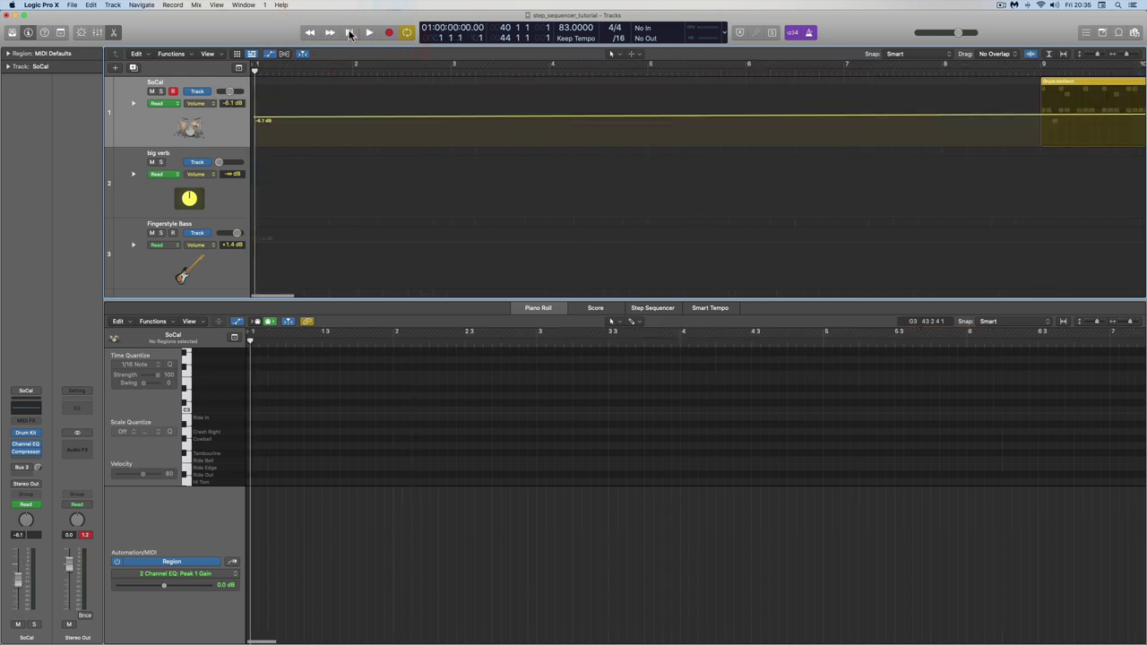
pyautogui.click(257, 120)
# Step: Convert the SoCal track's Volume automation into Channel EQ High Shelf Gain automation, without keeping a copy of the original
pyautogui.hscroll(10, 748, 128)
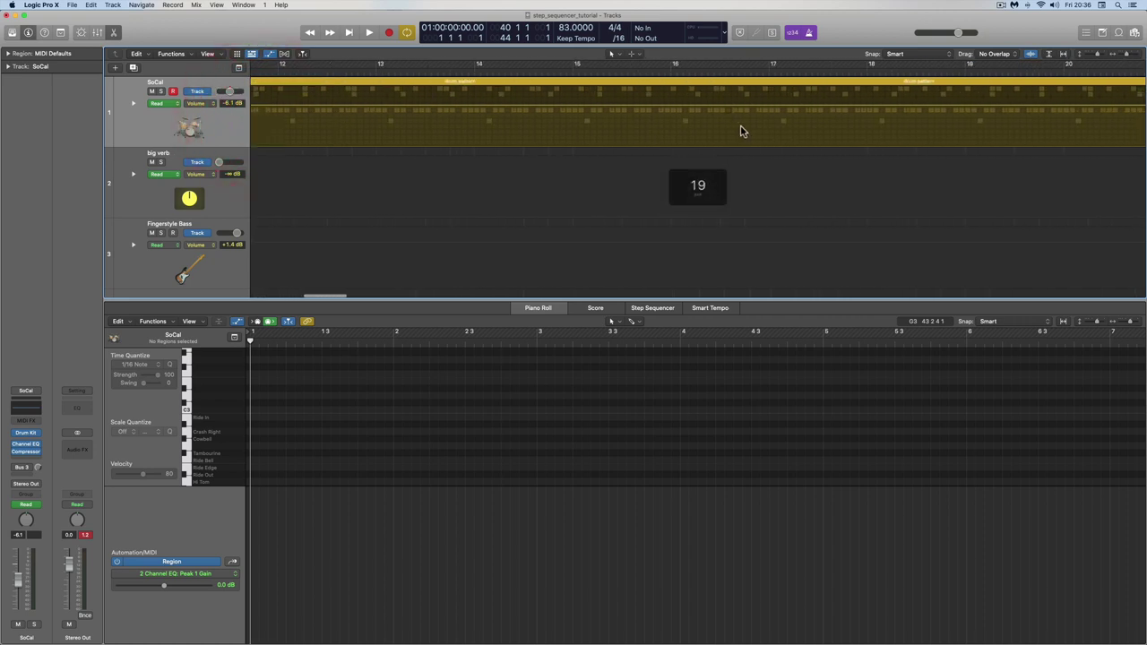
pyautogui.hscroll(15, 741, 130)
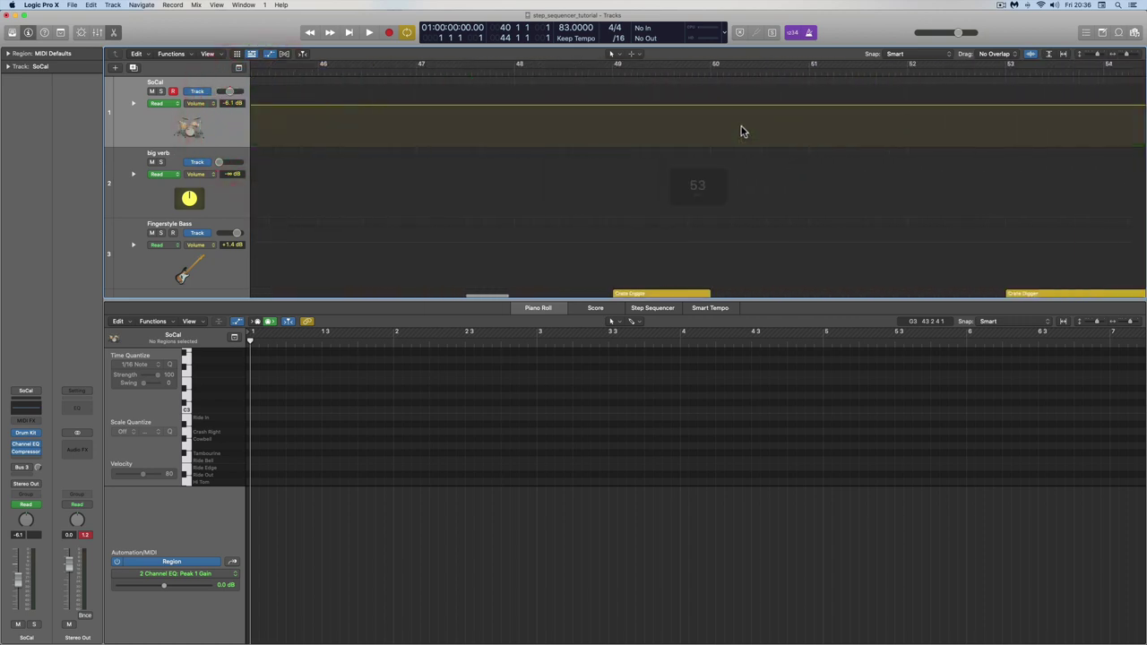
pyautogui.hscroll(-6, 742, 131)
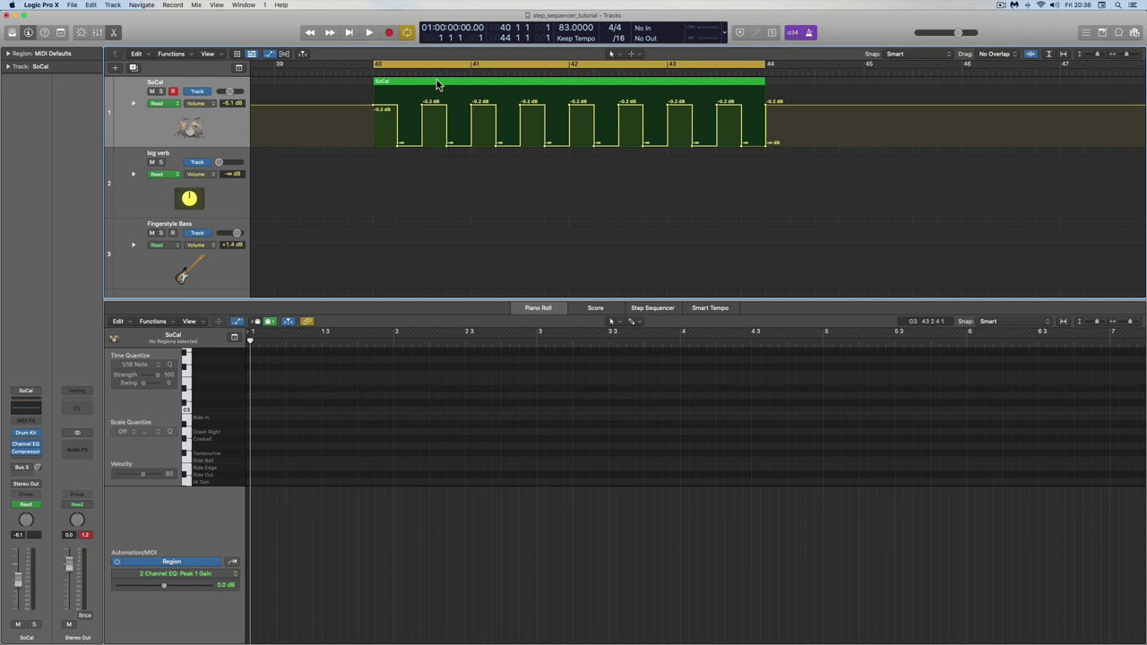
pyautogui.hscroll(-2, 404, 96)
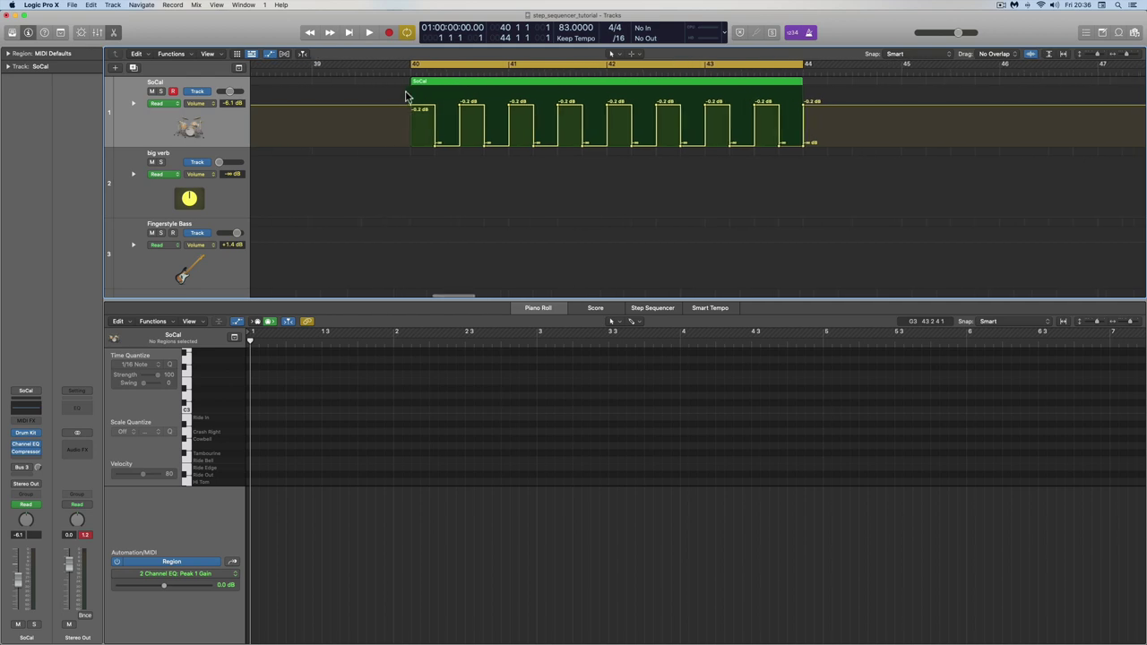
pyautogui.hscroll(1, 445, 86)
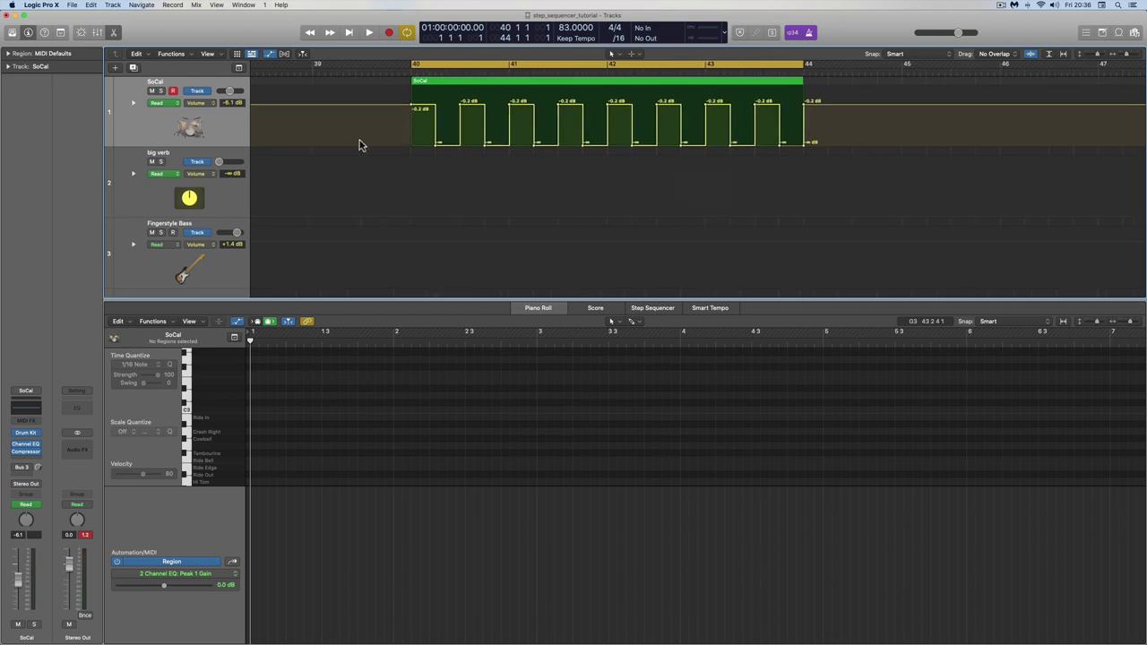
pyautogui.hscroll(1, 360, 140)
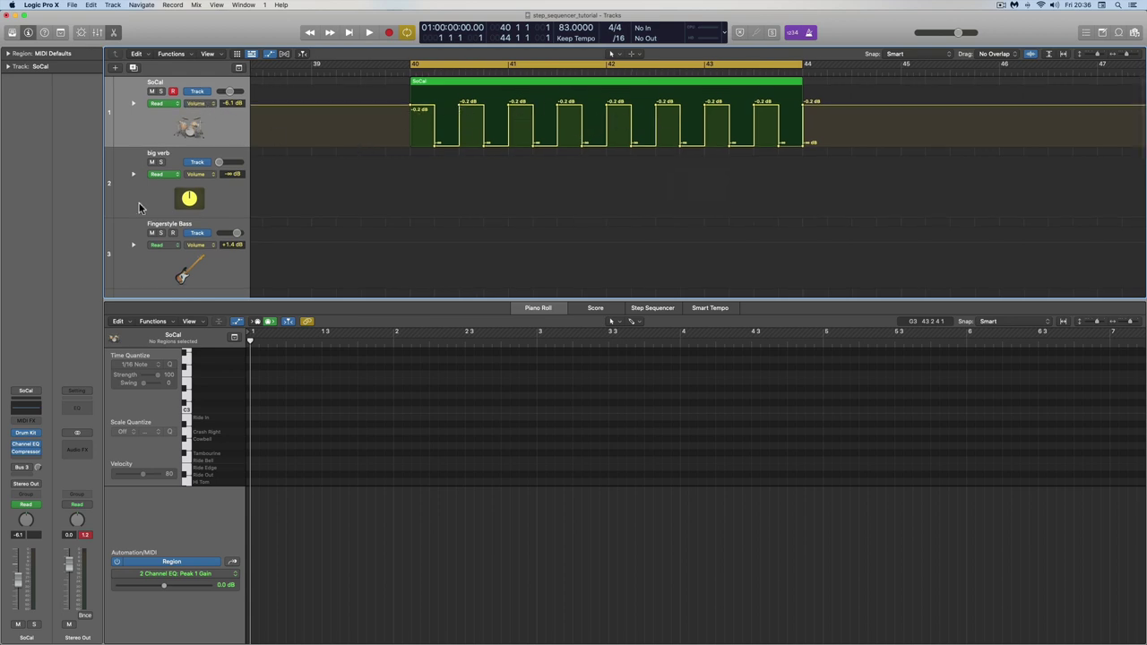
pyautogui.click(208, 102)
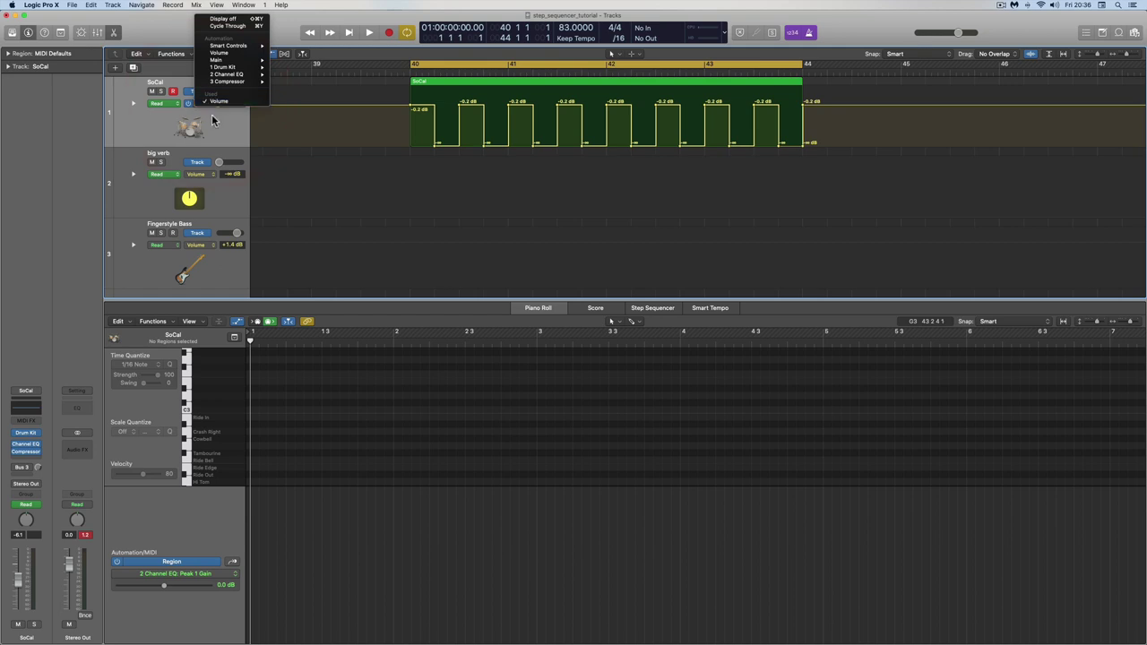
pyautogui.click(211, 116)
pyautogui.click(206, 104)
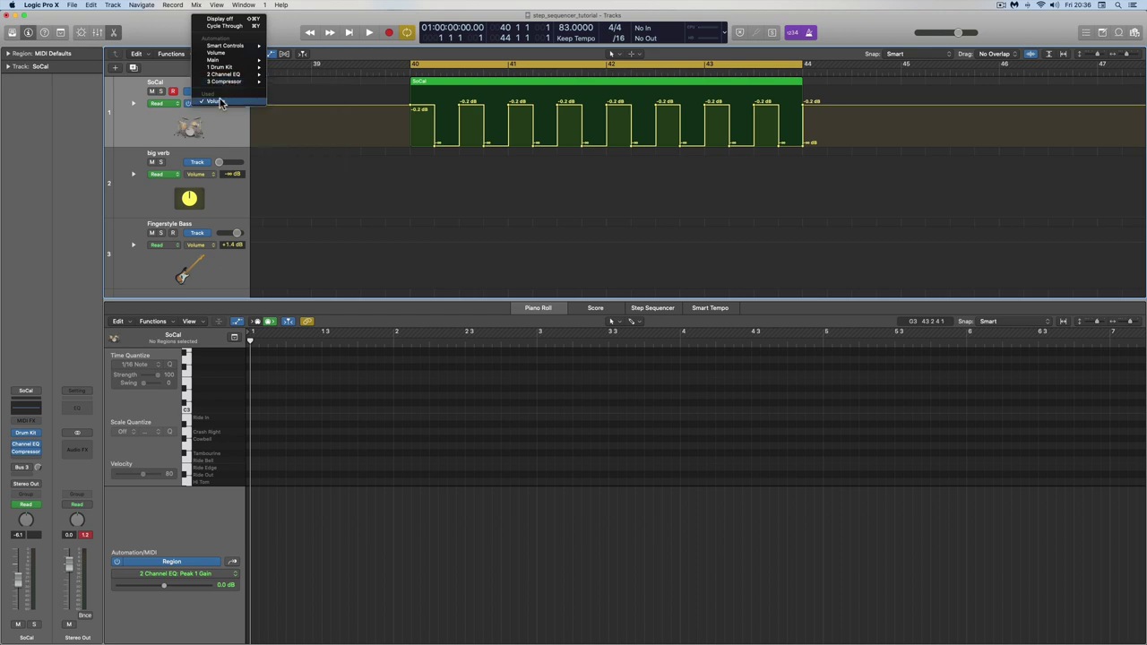
pyautogui.moveTo(225, 88)
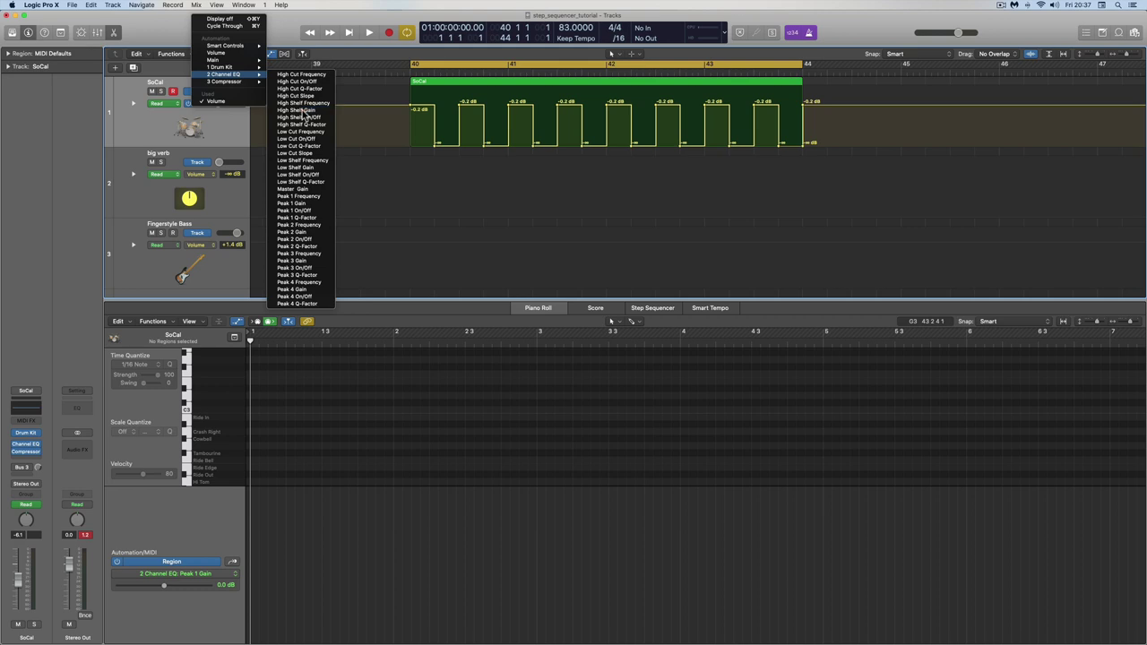
pyautogui.click(302, 110)
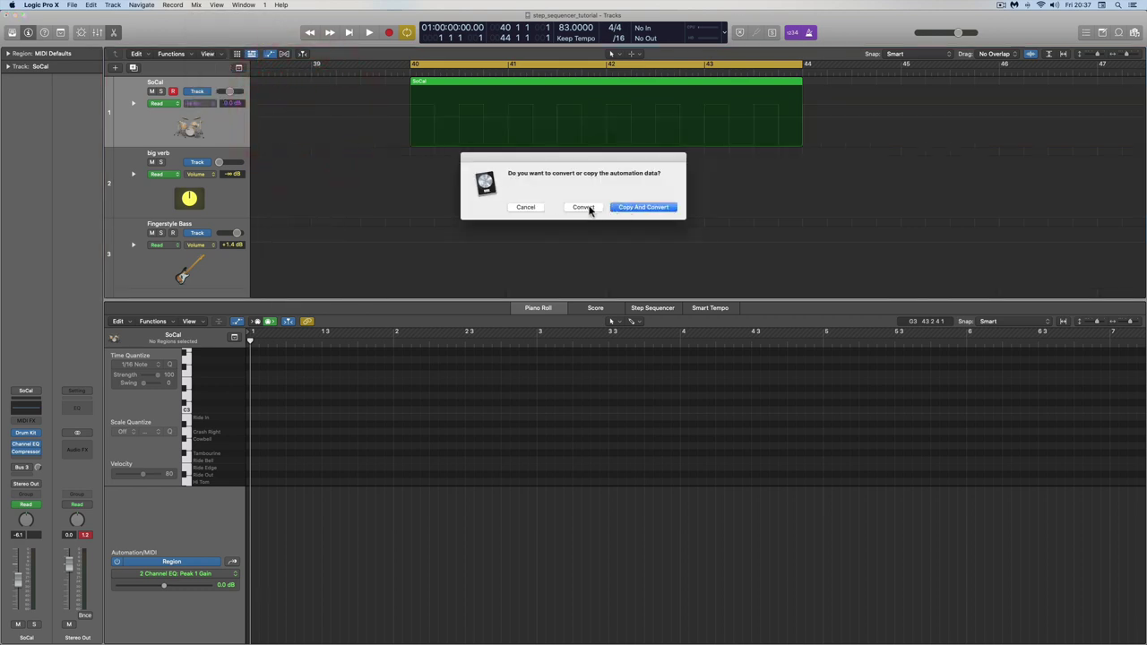
pyautogui.click(584, 207)
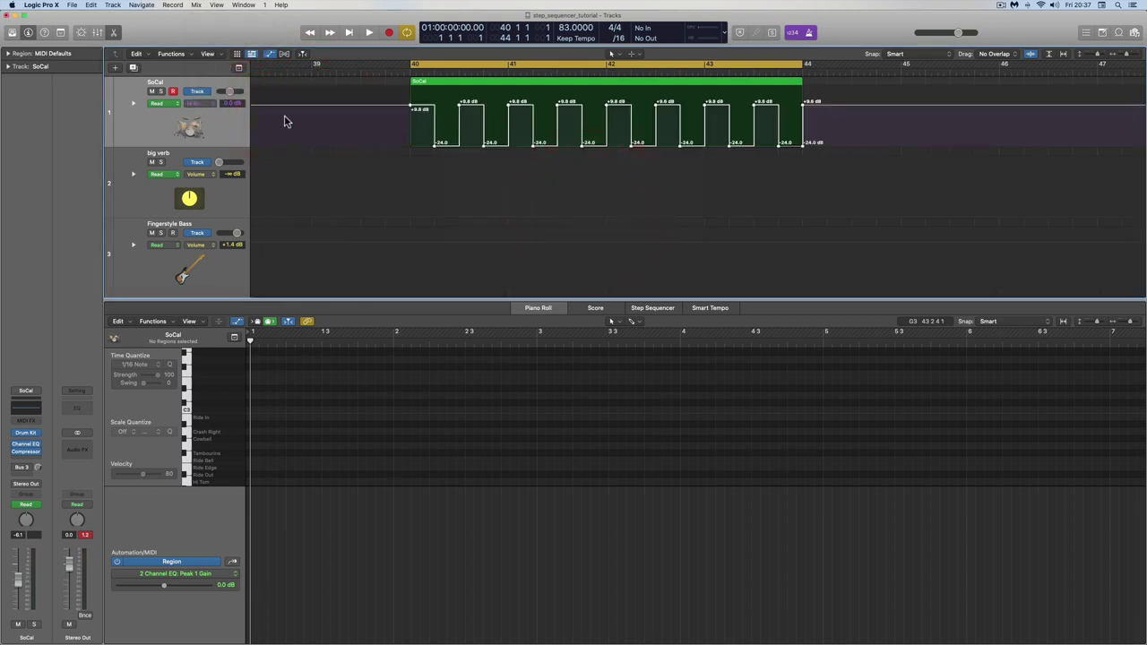
# Step: Open the SoCal track's Channel EQ, set the high shelf to about 860 Hz and -24 dB, and switch that band off
pyautogui.click(30, 410)
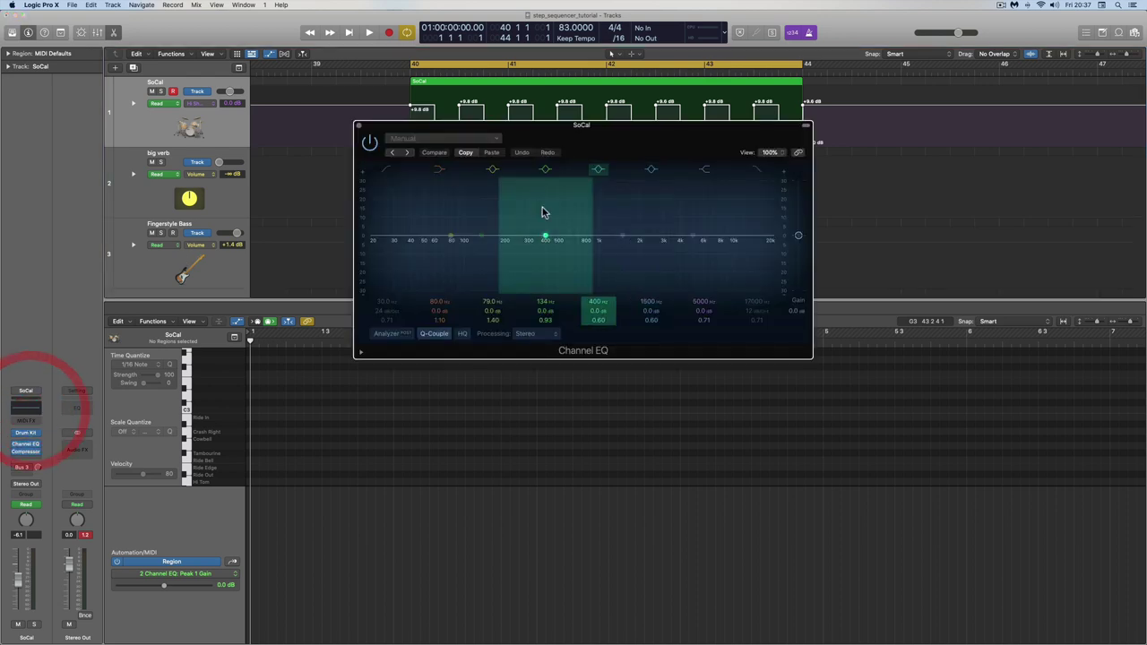
pyautogui.moveTo(520, 133); pyautogui.dragTo(549, 238)
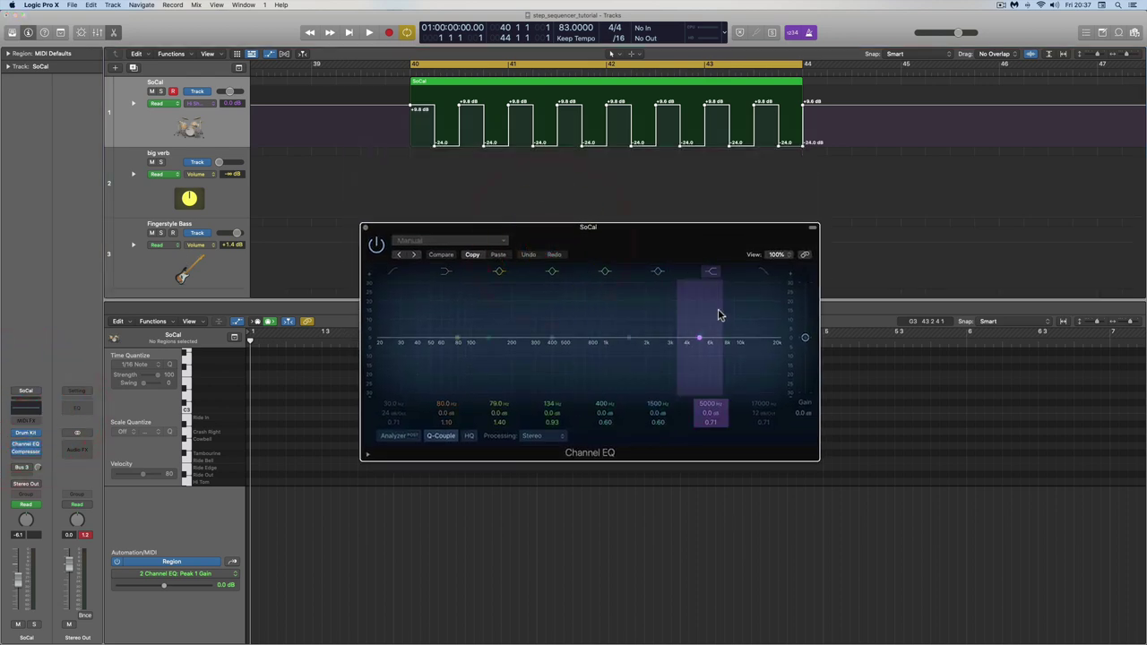
pyautogui.moveTo(699, 341); pyautogui.dragTo(604, 430)
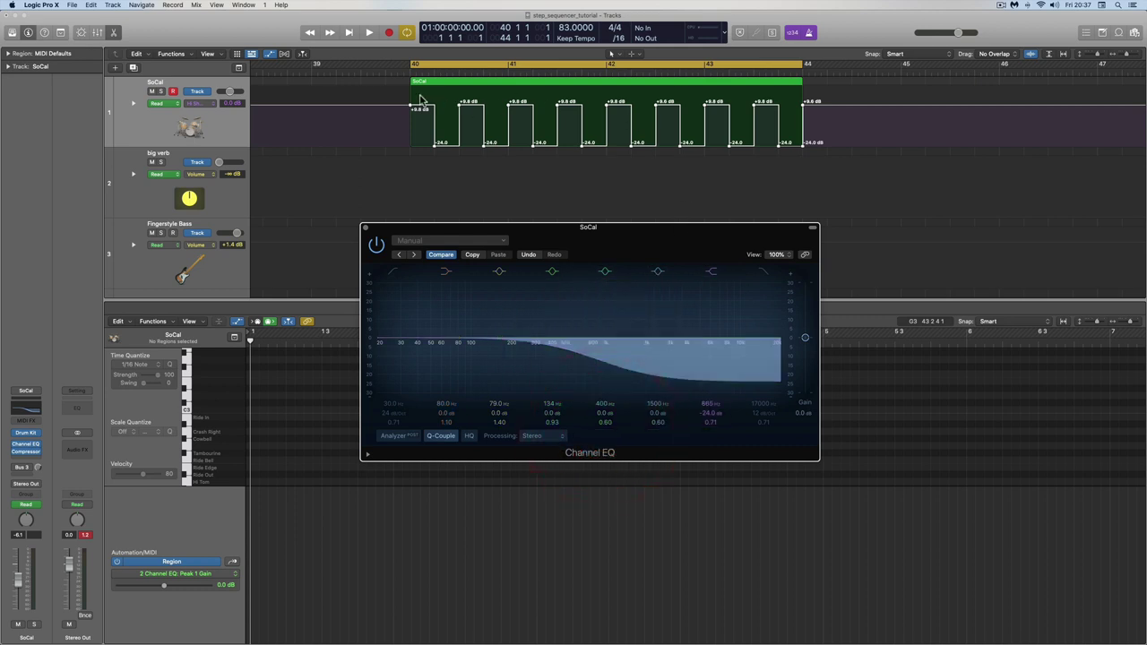
pyautogui.click(713, 274)
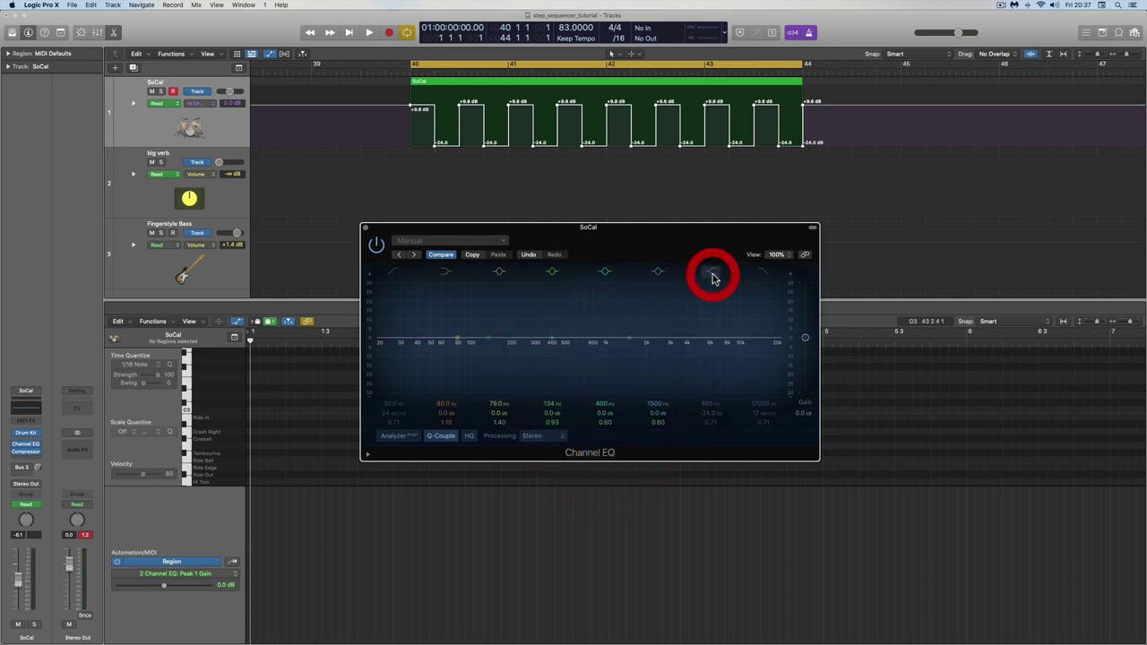
# Step: Switch the Channel EQ's high shelf band back on and play the SoCal region to hear the automated gain
pyautogui.click(713, 274)
pyautogui.click(712, 274)
pyautogui.click(712, 274)
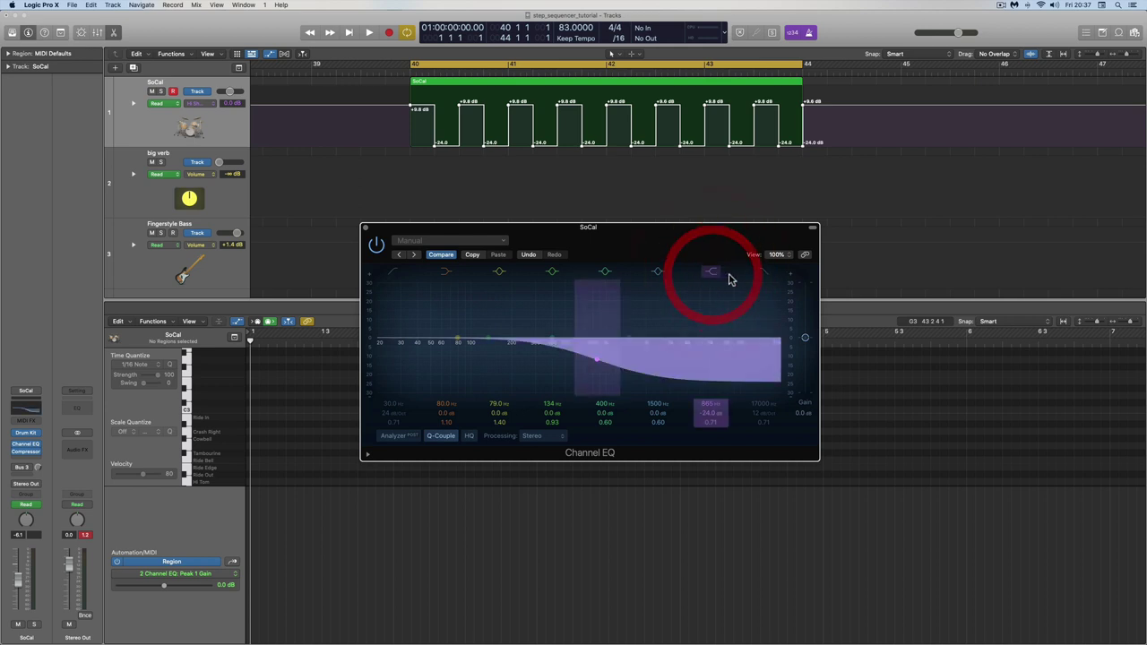
pyautogui.press('space')
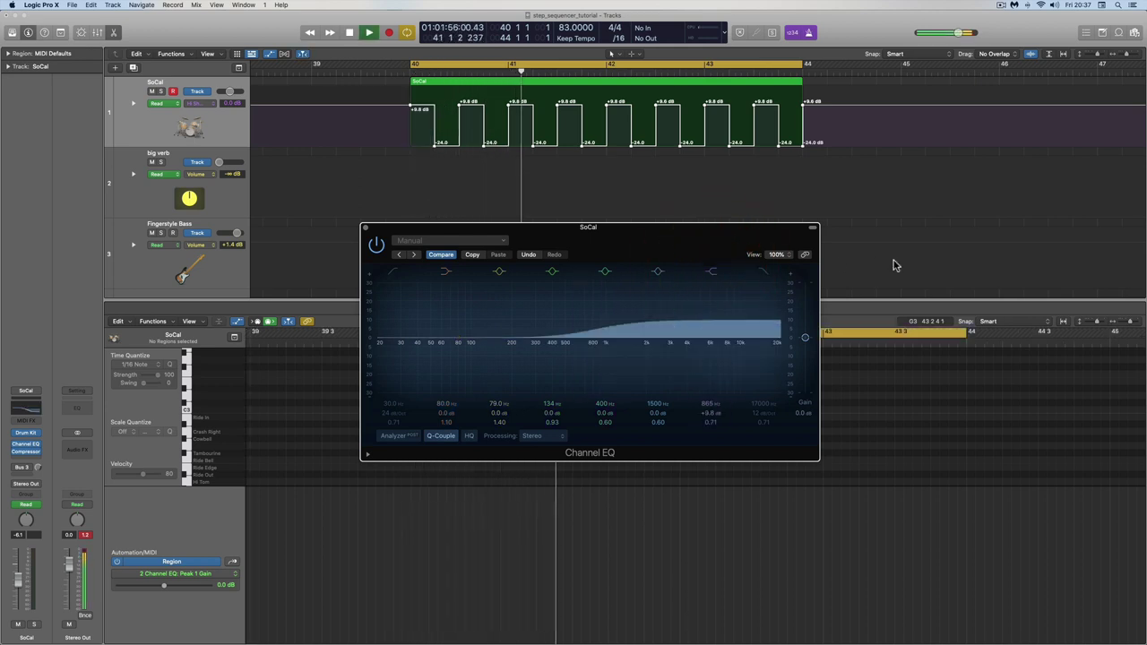
pyautogui.press('space')
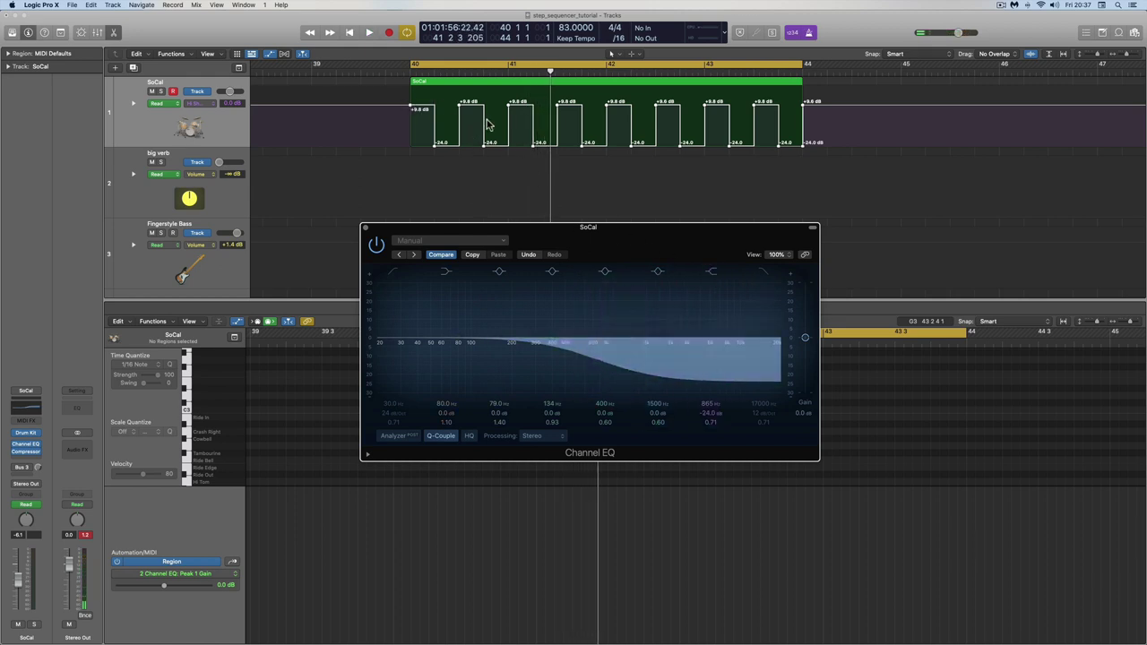
# Step: Select the upper High Shelf Gain automation points across the SoCal region with the Automation Select Tool and lower them to about 0.0 dB
pyautogui.rightClick(851, 126)
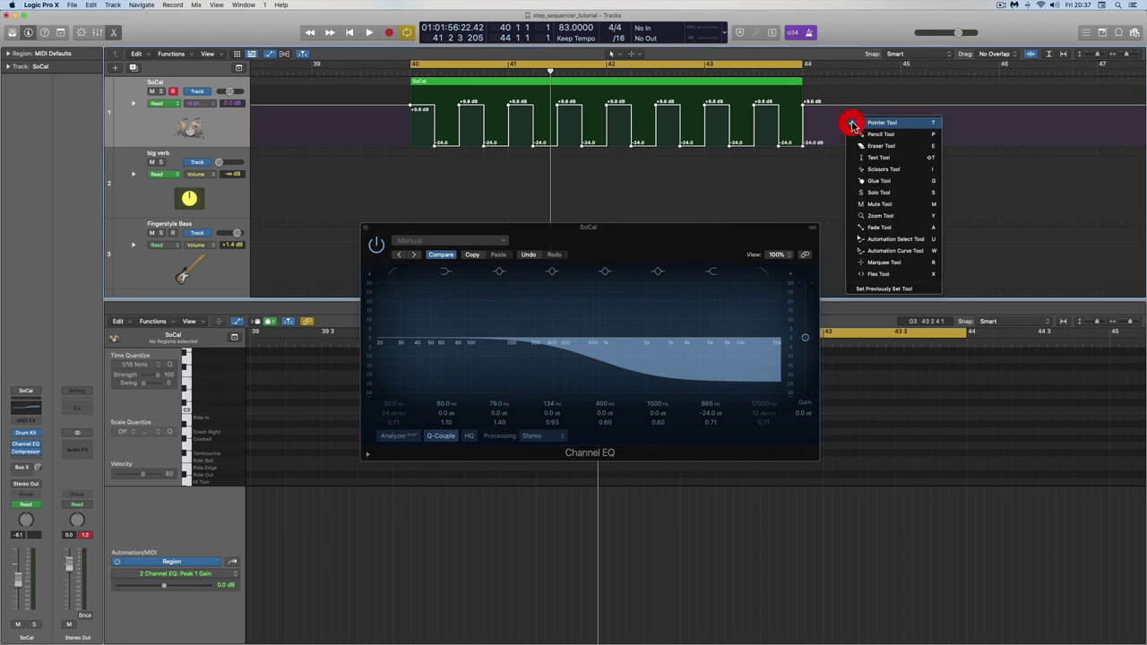
pyautogui.click(884, 239)
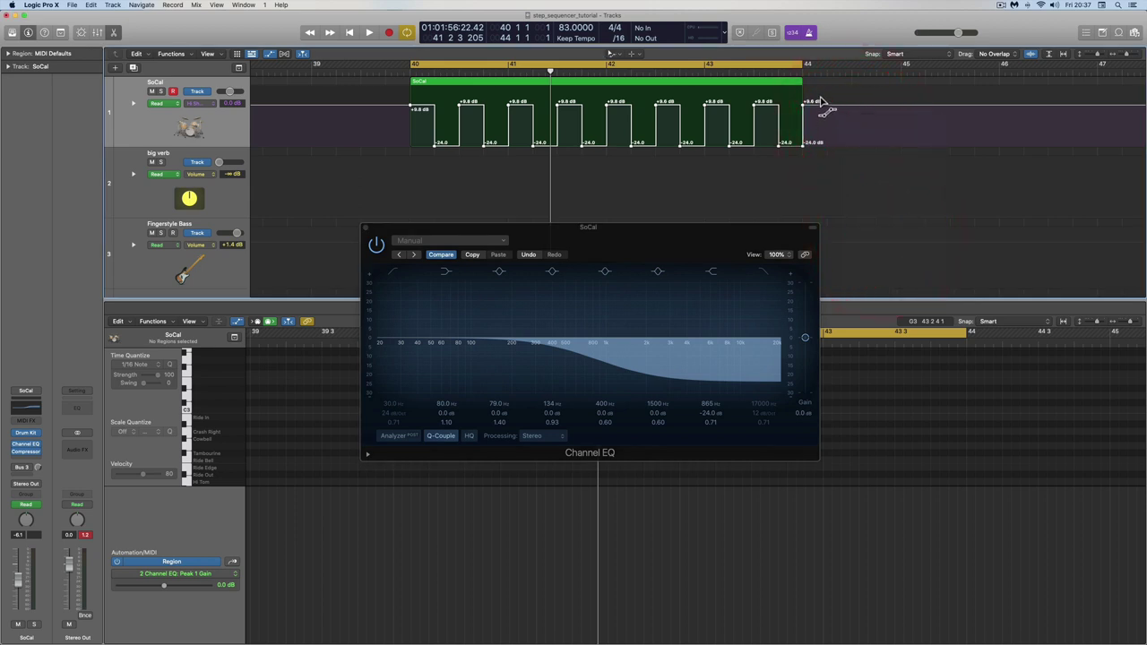
pyautogui.moveTo(821, 102); pyautogui.dragTo(467, 120)
pyautogui.click(397, 110)
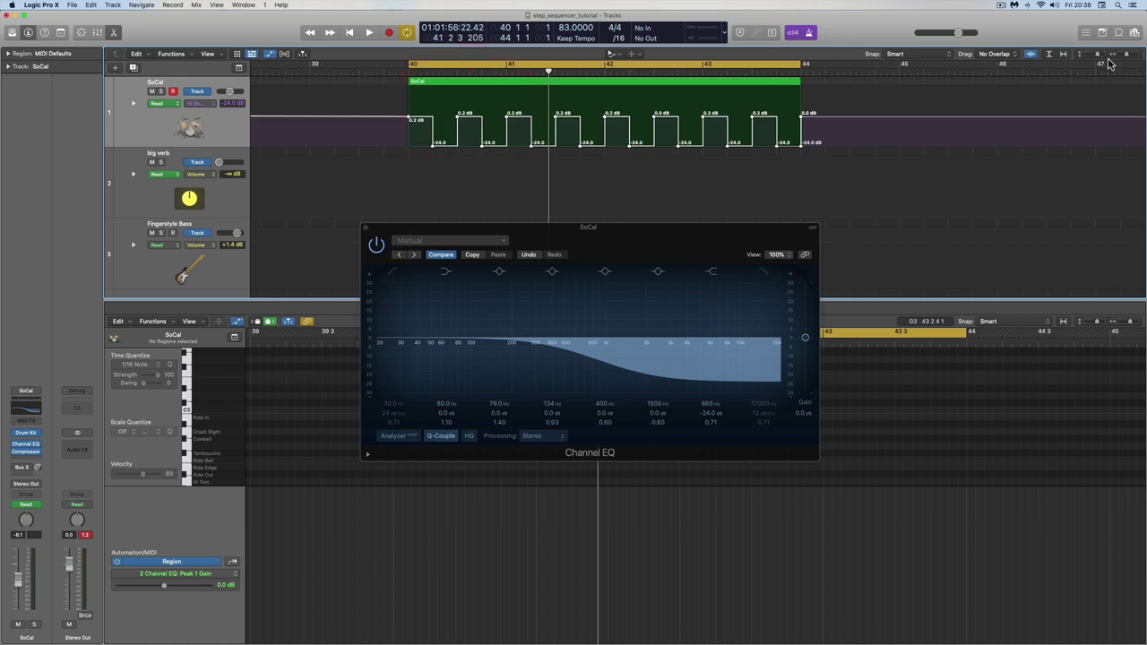
pyautogui.moveTo(1099, 56); pyautogui.dragTo(1104, 56)
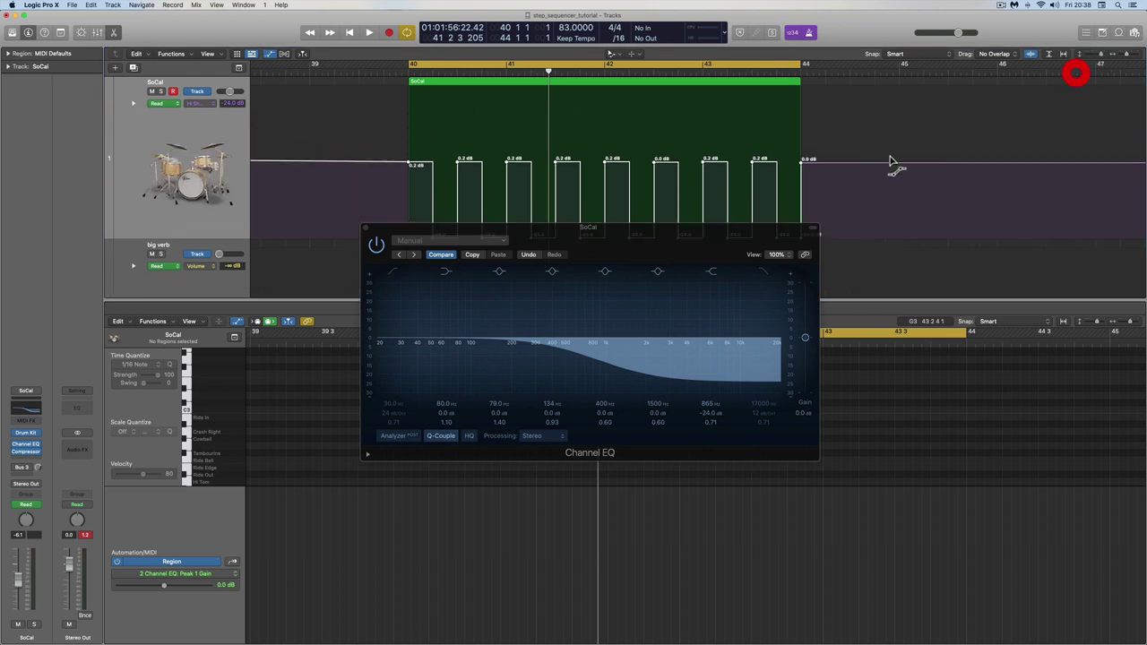
pyautogui.press('space')
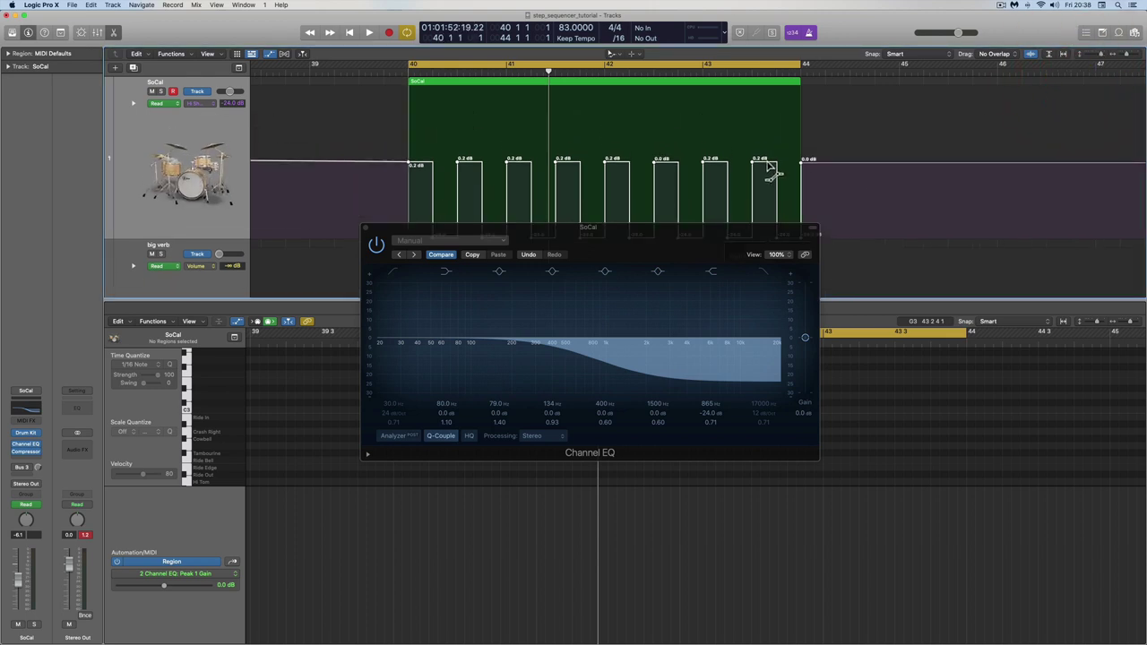
pyautogui.moveTo(768, 166); pyautogui.dragTo(769, 163)
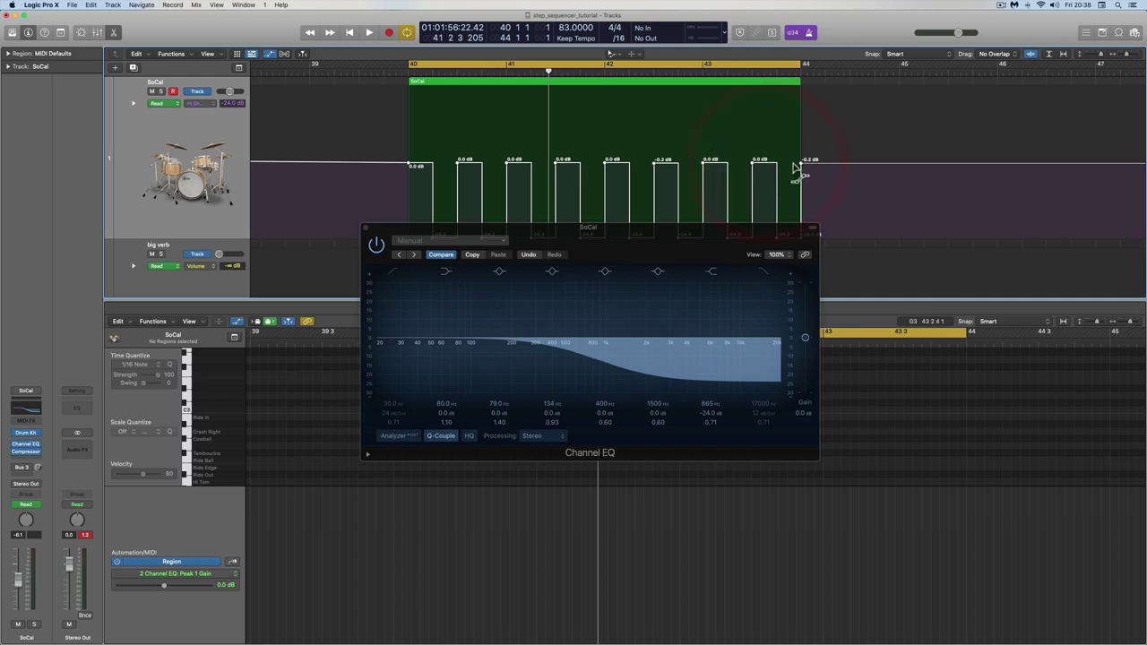
# Step: Return to the Pointer Tool and set the upper High Shelf Gain automation point at bar 44 to 0.0 dB
pyautogui.rightClick(841, 148)
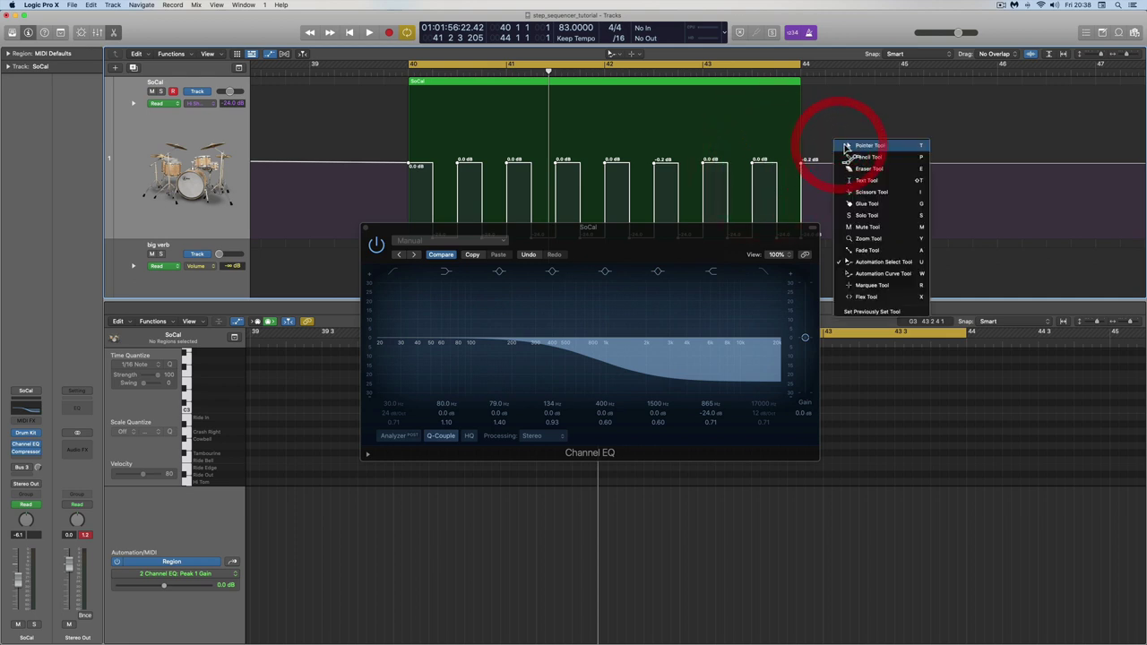
pyautogui.click(825, 141)
pyautogui.click(822, 85)
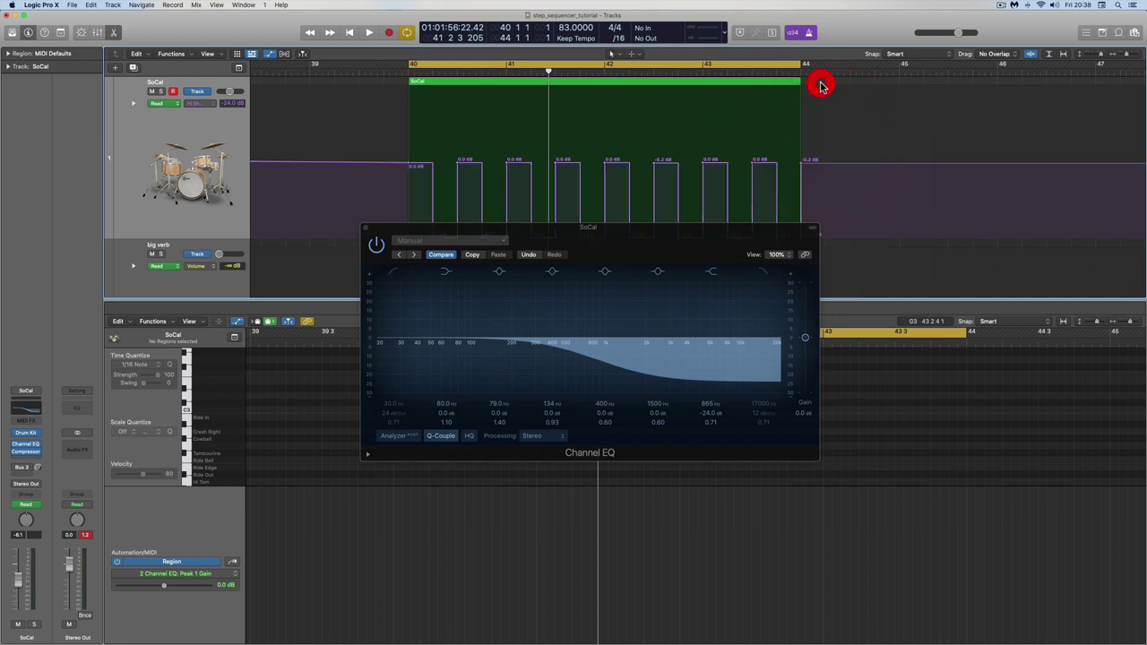
pyautogui.rightClick(822, 143)
pyautogui.click(830, 146)
pyautogui.click(801, 163)
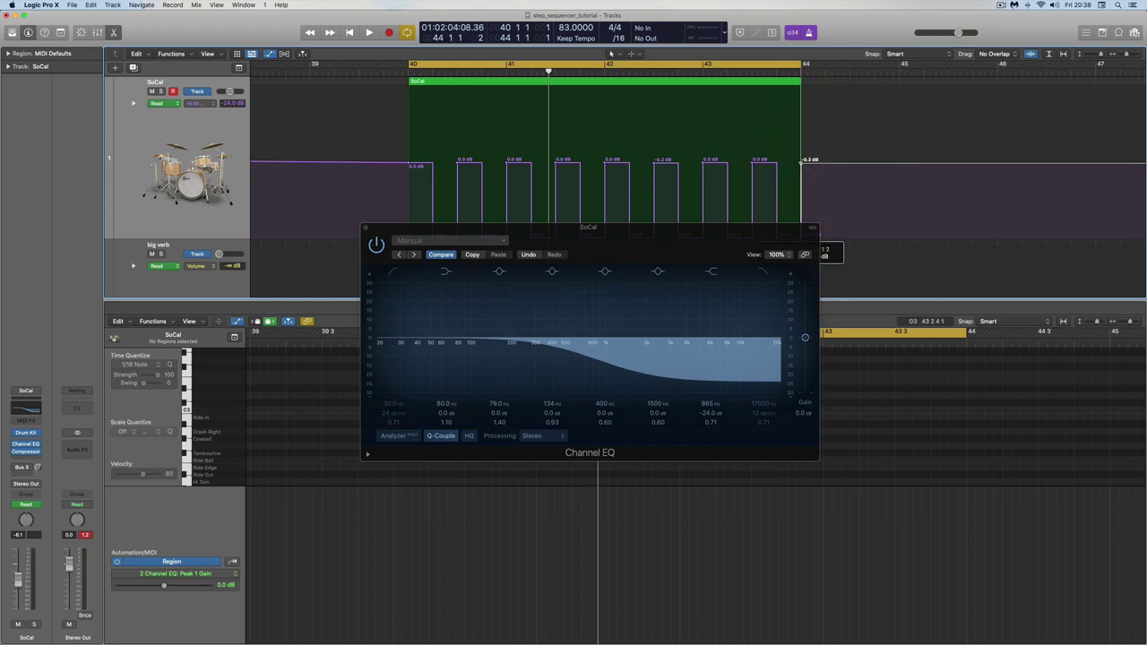
pyautogui.moveTo(801, 163); pyautogui.dragTo(802, 163)
pyautogui.click(738, 194)
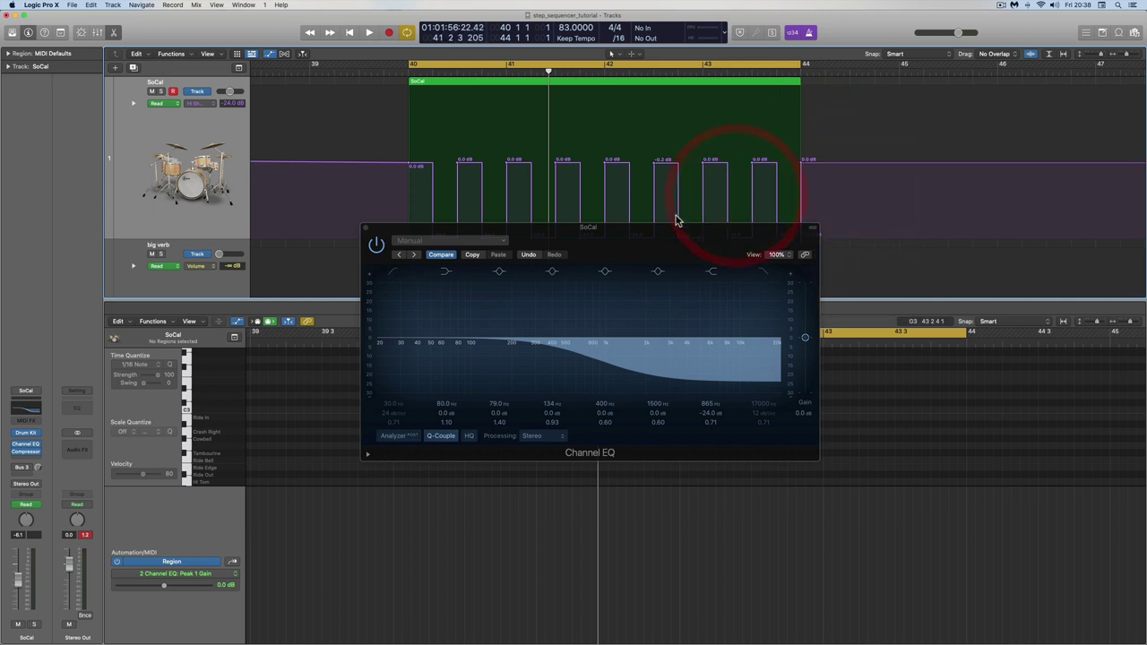
# Step: Move the Channel EQ window clear of the automation, audition the gated high shelf, and close the window
pyautogui.moveTo(643, 236); pyautogui.dragTo(623, 340)
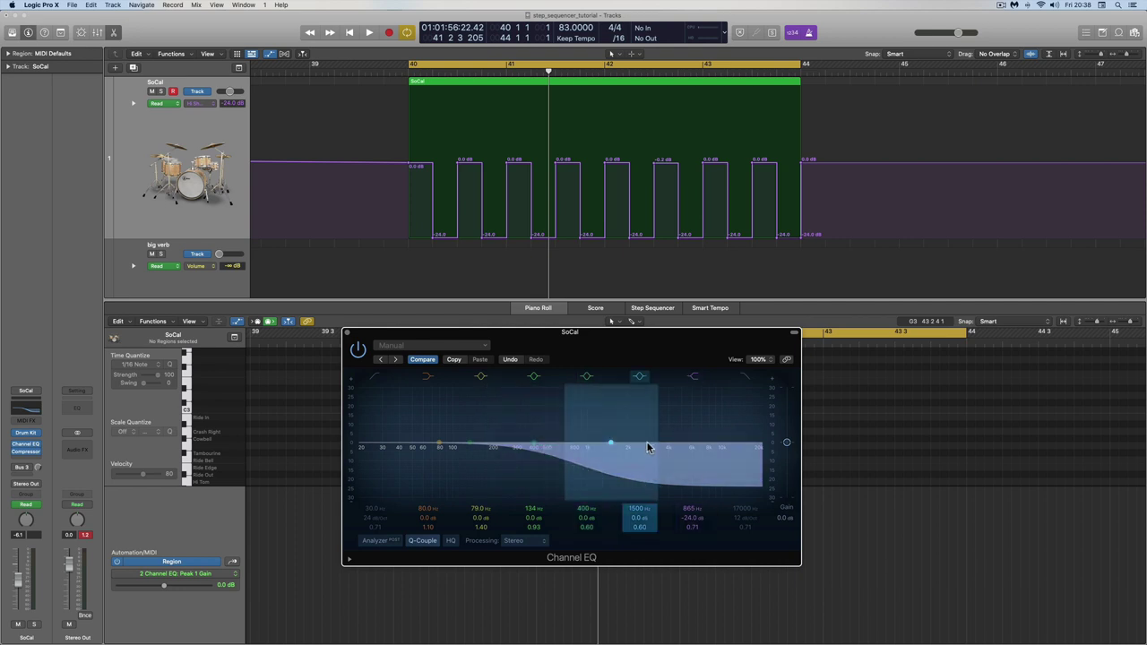
pyautogui.press('space')
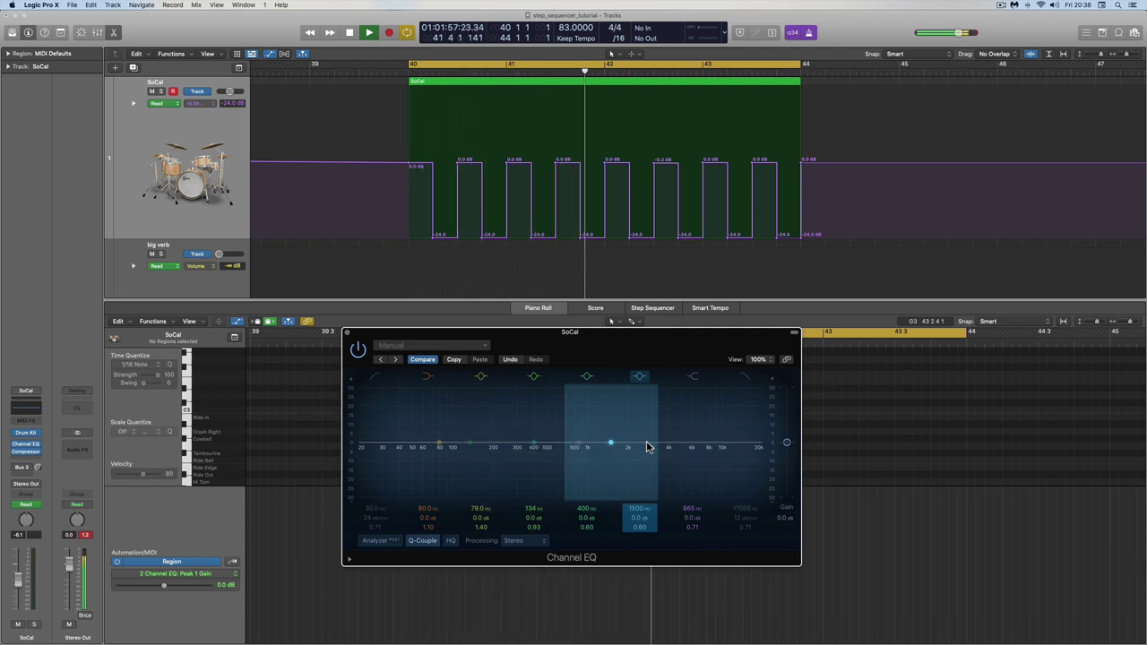
pyautogui.press('space')
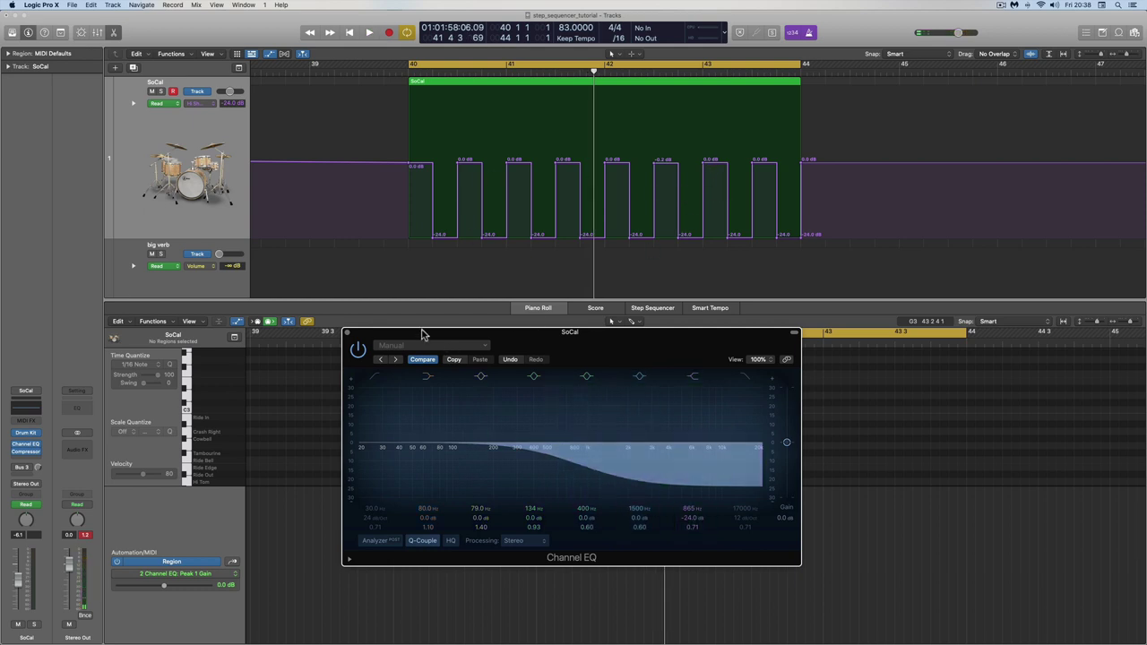
pyautogui.click(346, 333)
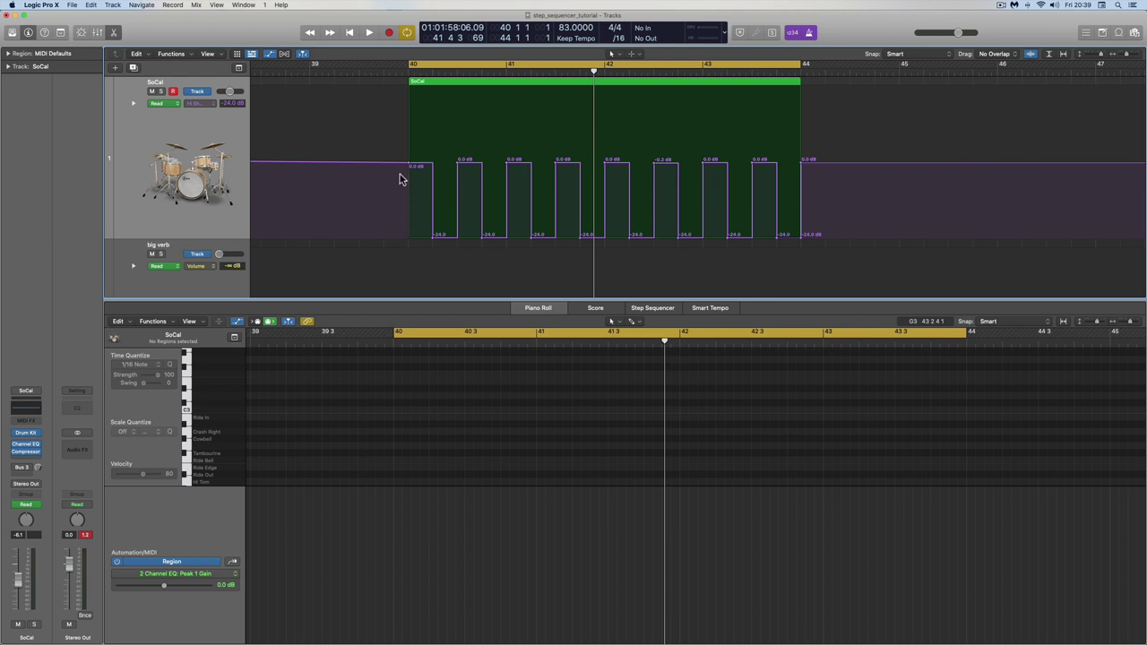
# Step: Open the Fingerstyle Bass region at bar 33 in the Step Sequencer to view its note pattern
pyautogui.click(527, 86)
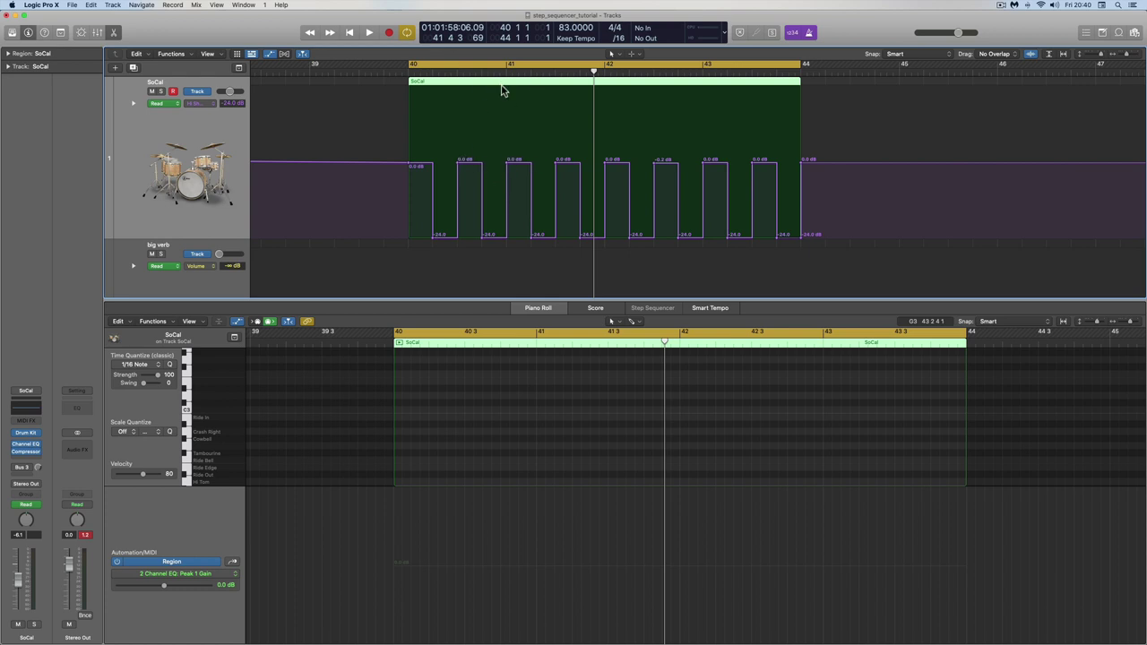
pyautogui.hscroll(-1, 502, 156)
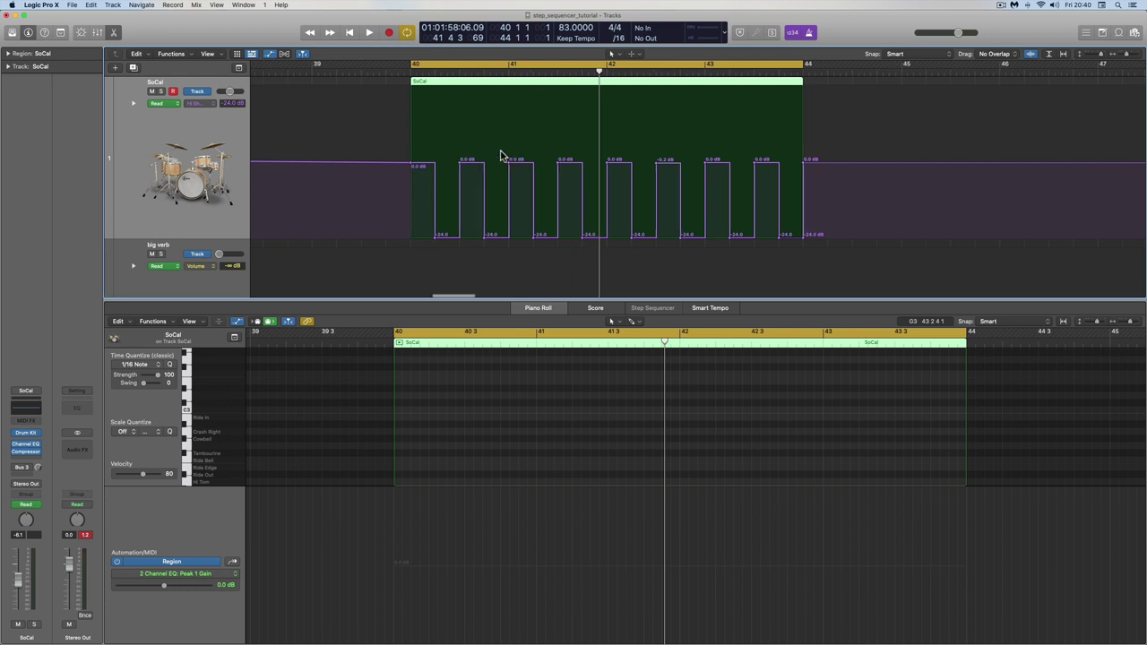
pyautogui.hscroll(-10, 500, 156)
pyautogui.scroll(-3, 493, 153)
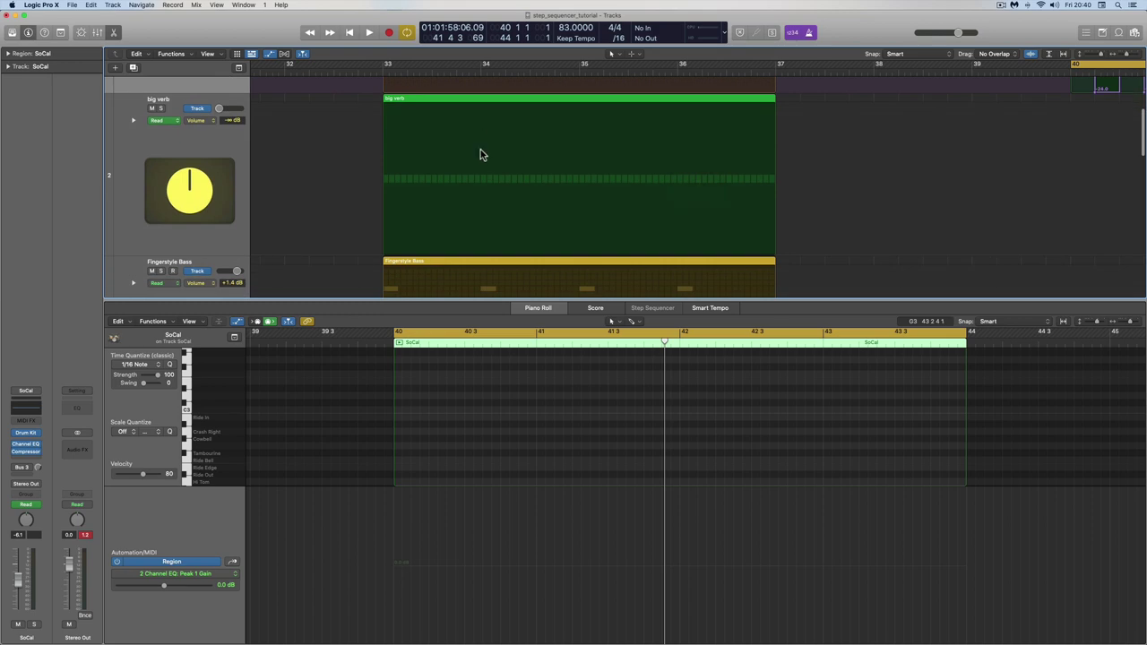
pyautogui.scroll(-3, 499, 239)
pyautogui.doubleClick(488, 213)
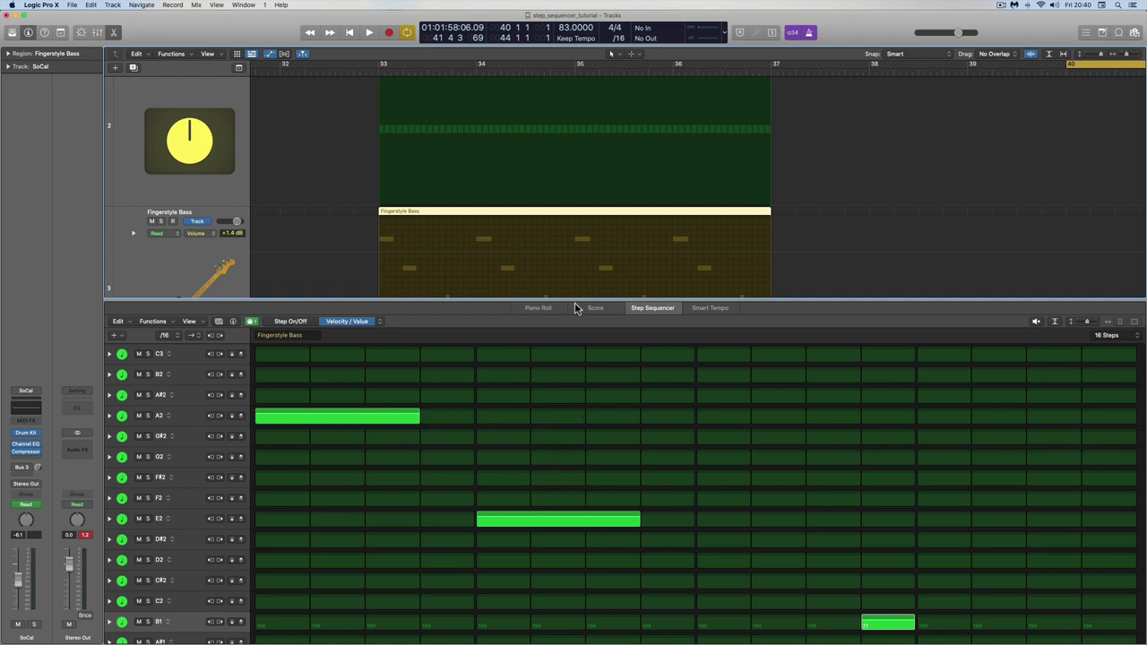
# Step: Show the SoCal pattern region at bar 33 in the Step Sequencer and set the cycle range to that region
pyautogui.scroll(3, 569, 244)
pyautogui.hscroll(3, 930, 159)
pyautogui.hscroll(1, 922, 173)
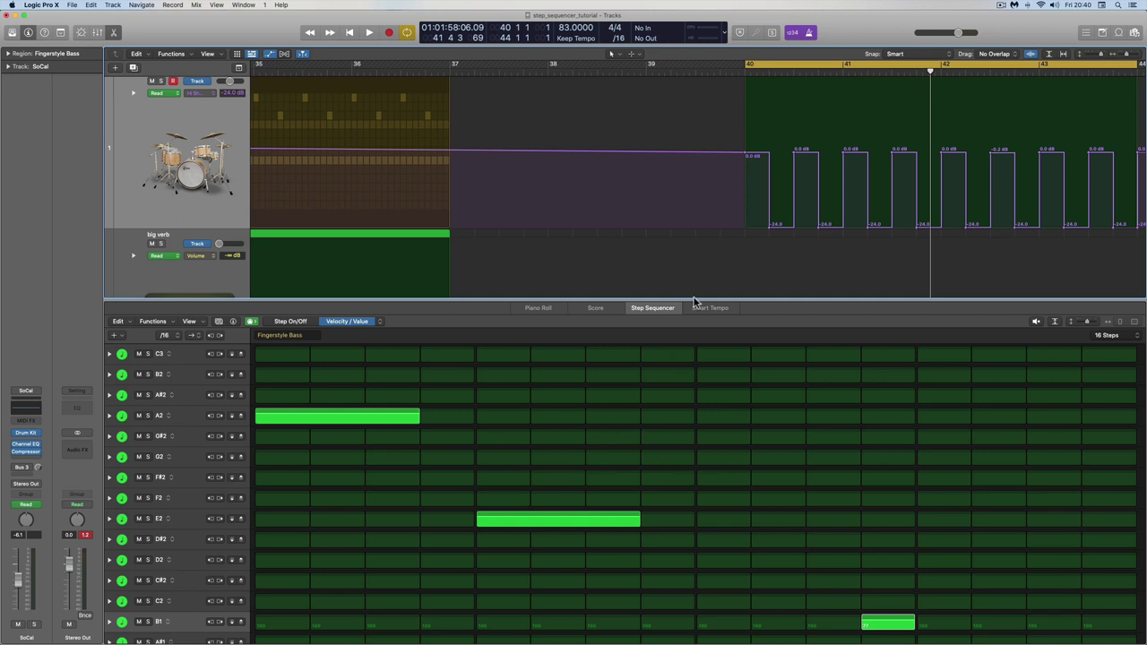
pyautogui.hscroll(5, 705, 269)
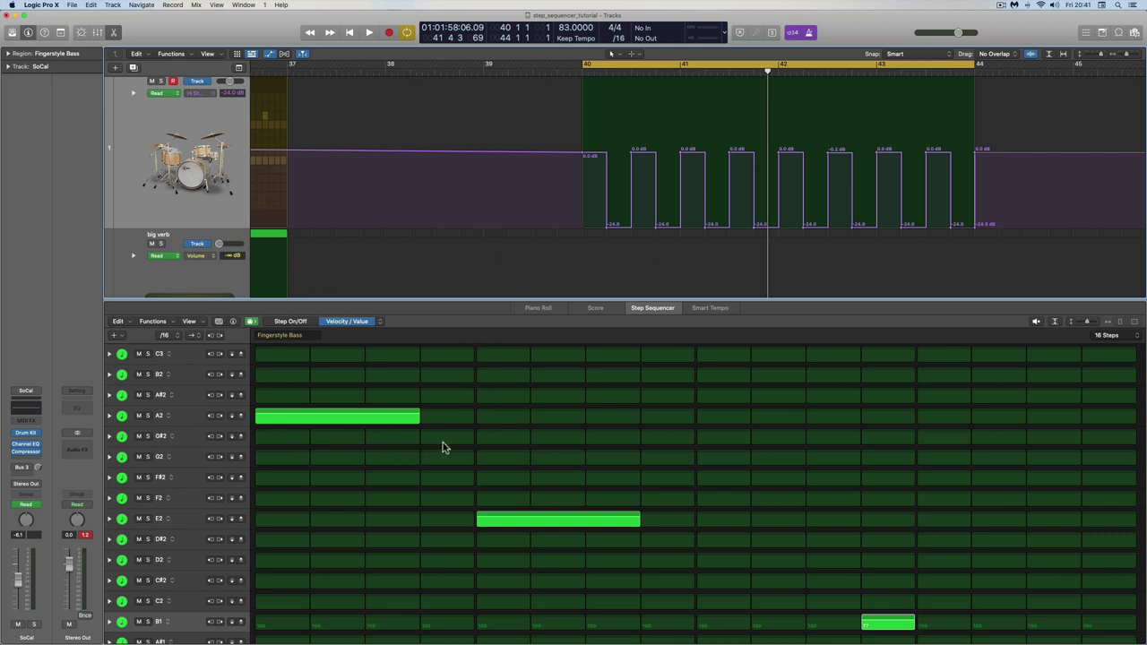
pyautogui.hscroll(-10, 538, 126)
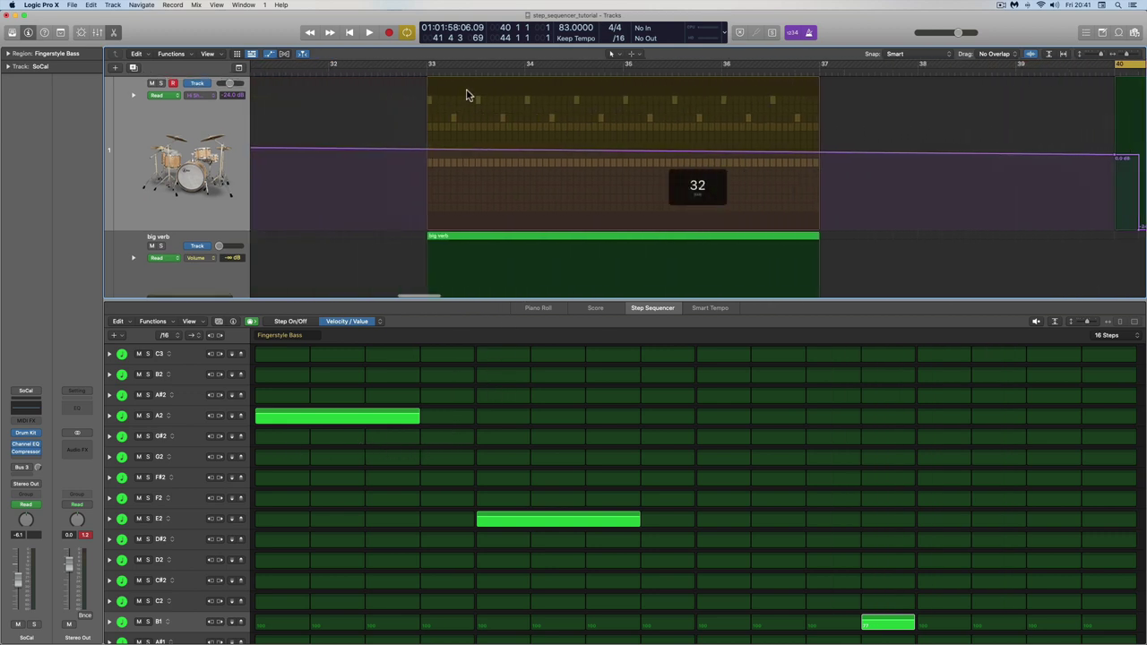
pyautogui.click(497, 83)
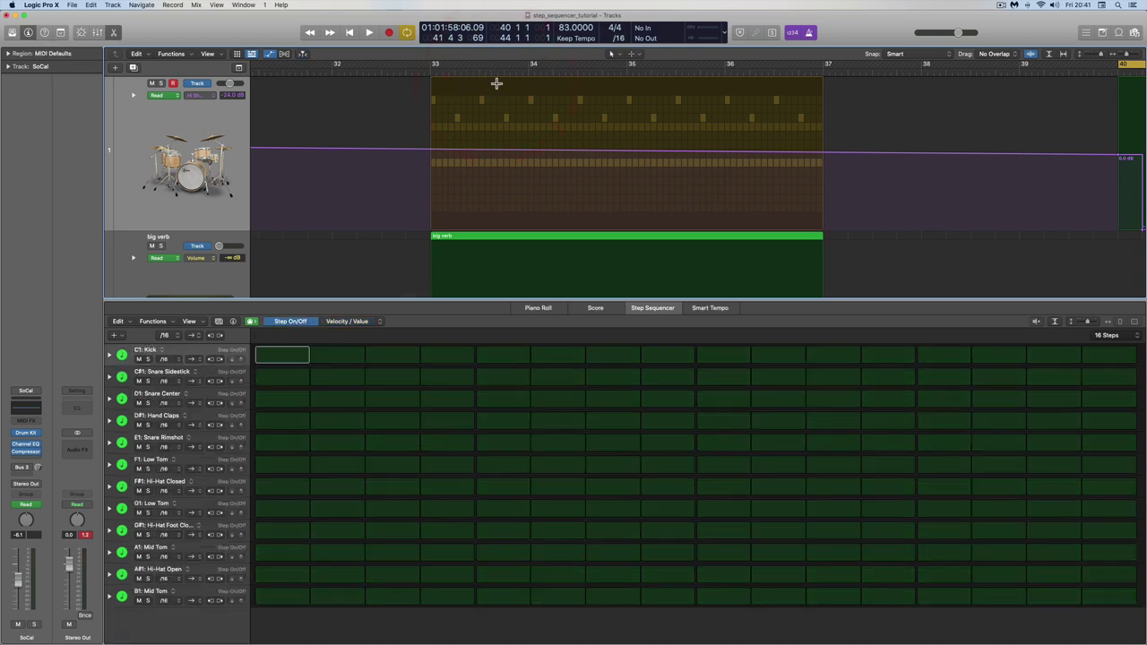
pyautogui.press('z')
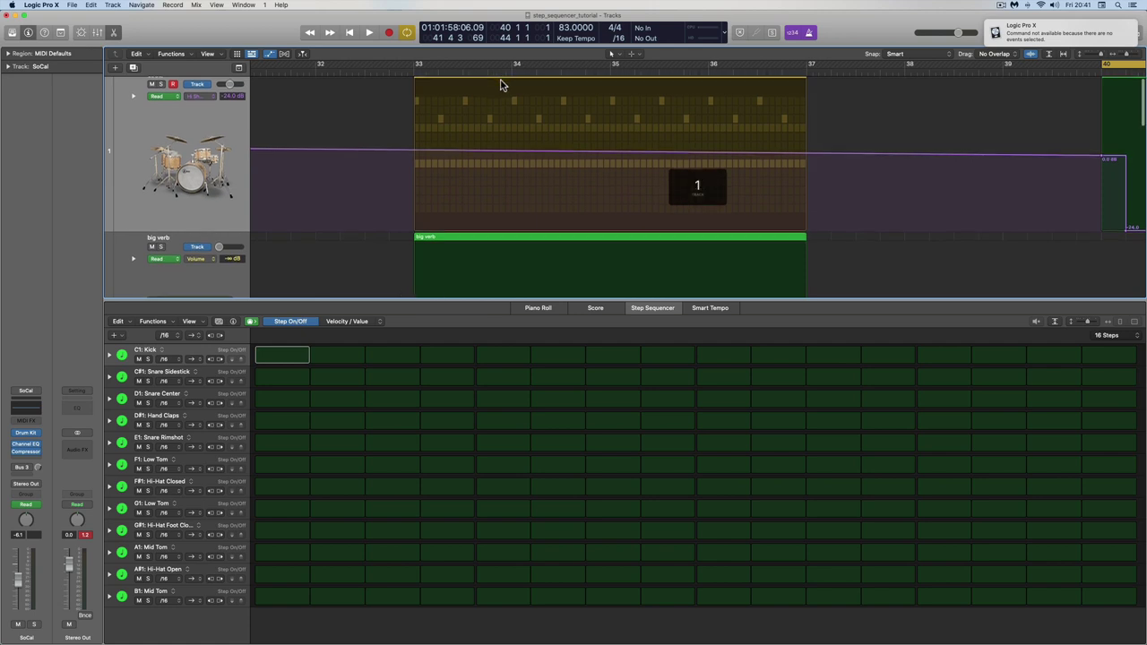
pyautogui.click(501, 82)
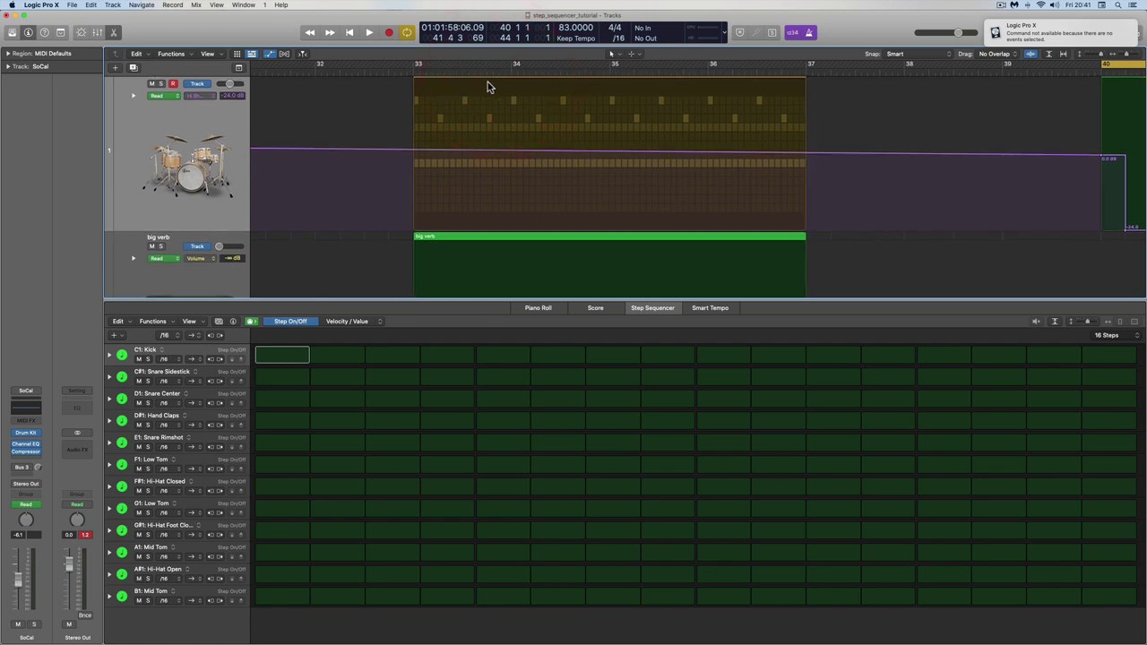
pyautogui.scroll(2, 490, 87)
pyautogui.click(490, 87)
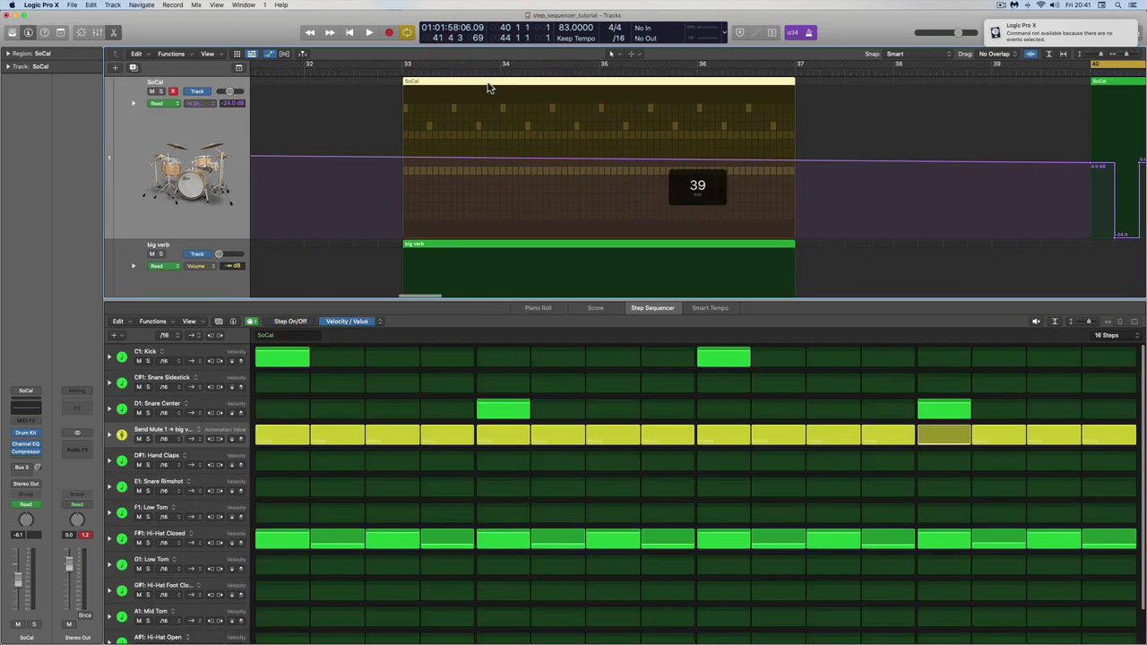
pyautogui.press('u')
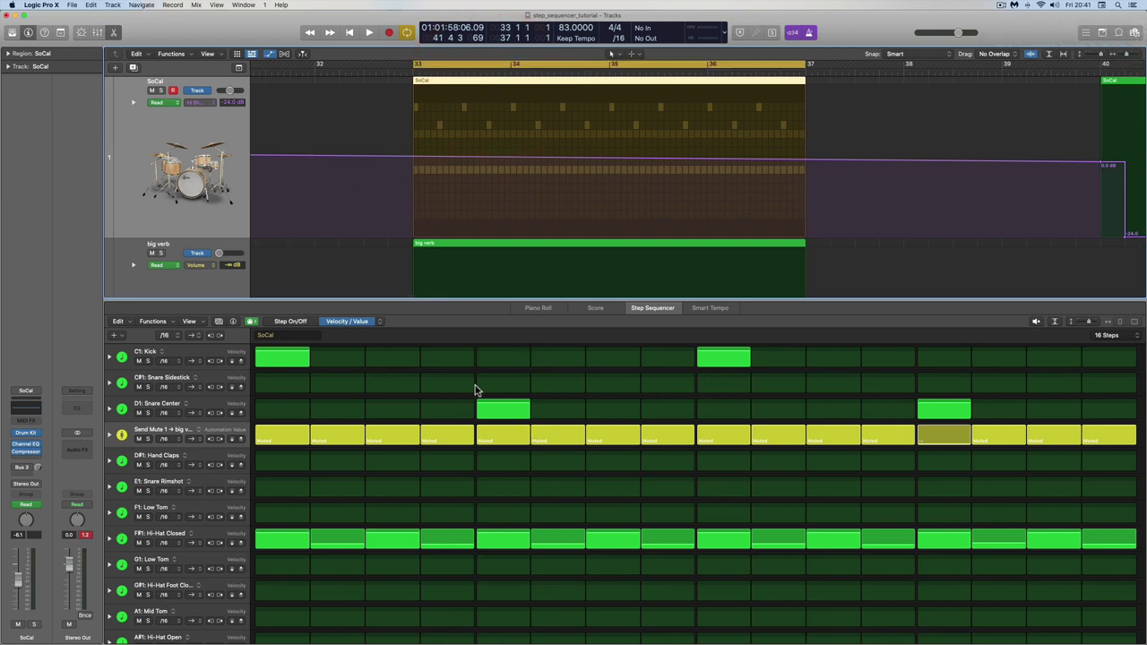
# Step: Show the big verb region's Volume pattern, audition the cycle with the metronome turned off, and select the big verb track
pyautogui.click(1090, 56)
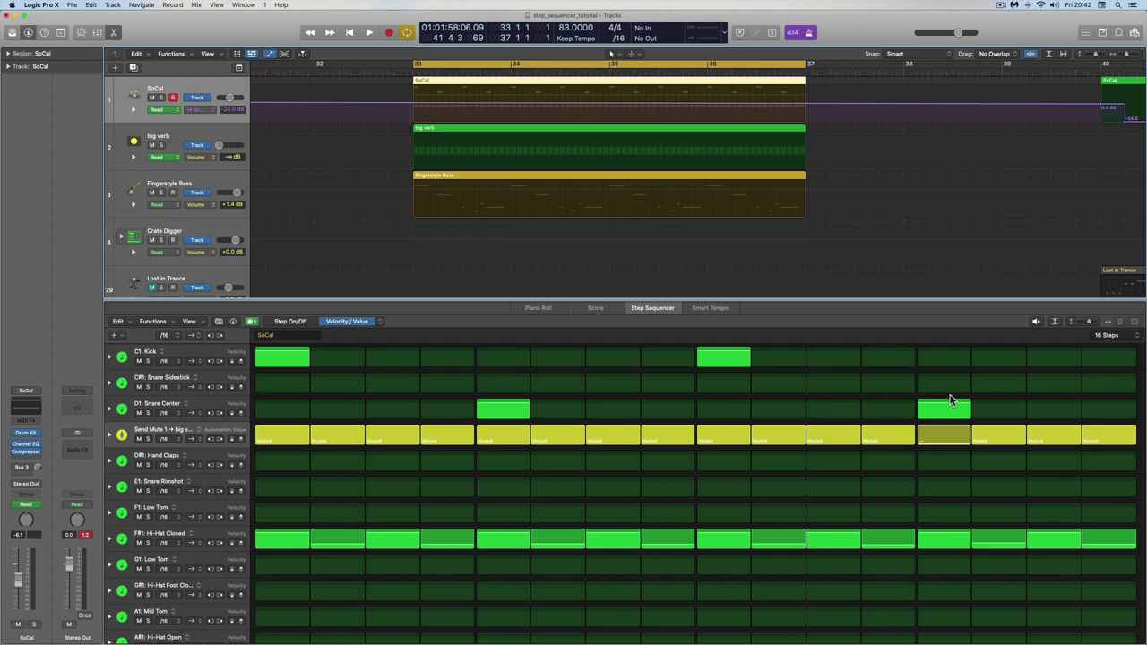
pyautogui.click(520, 127)
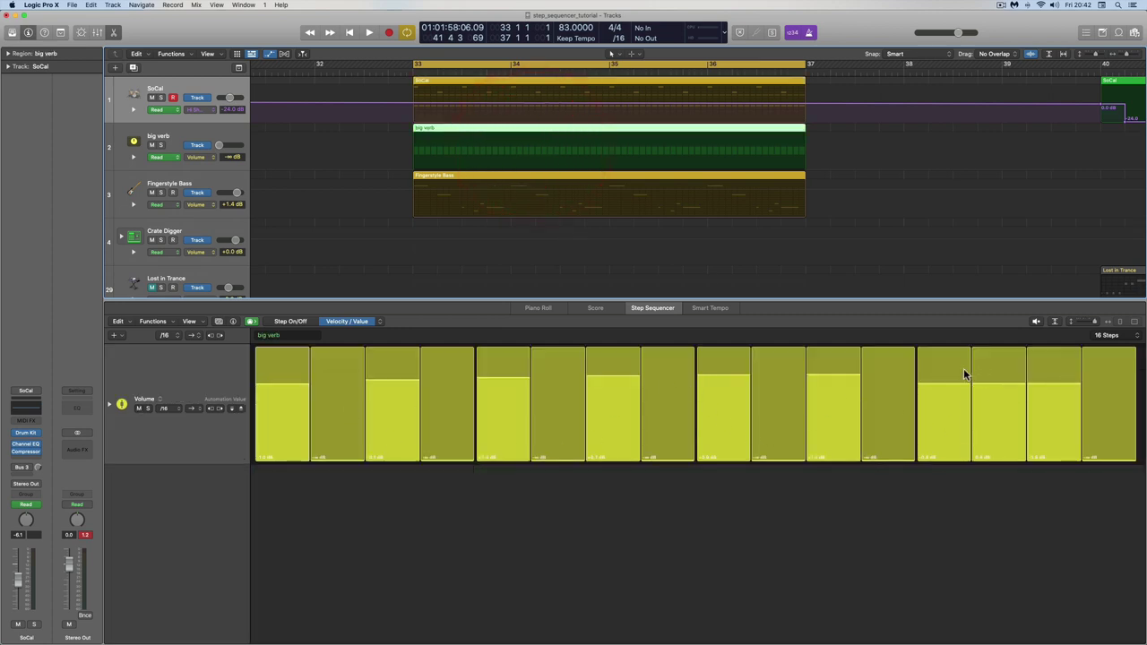
pyautogui.press('space')
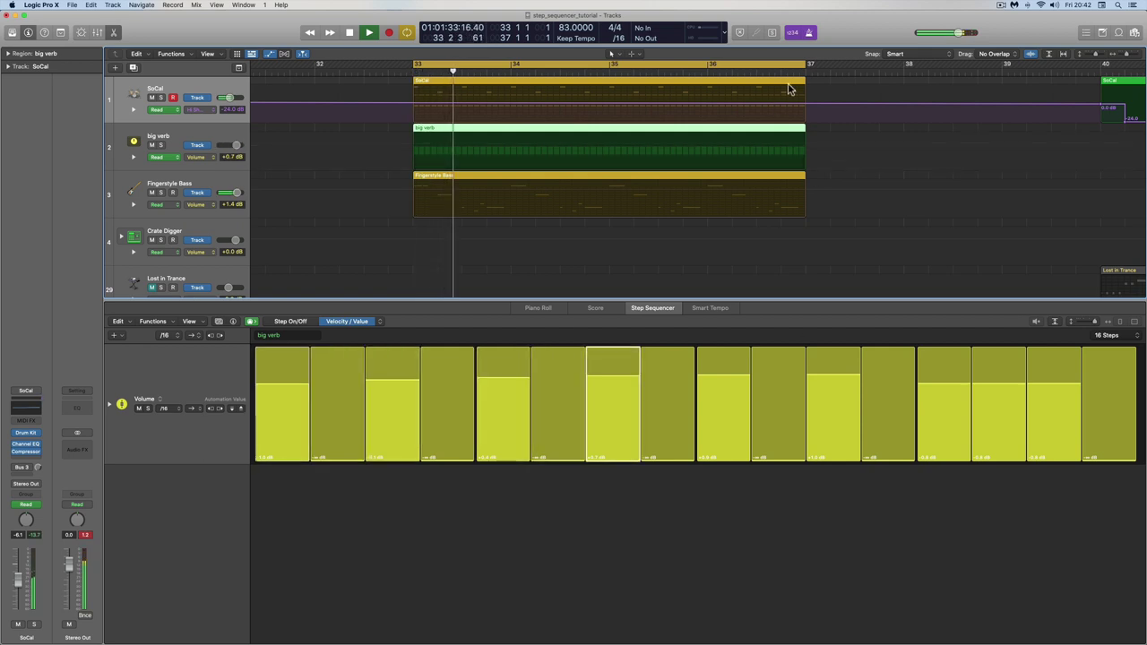
pyautogui.click(809, 33)
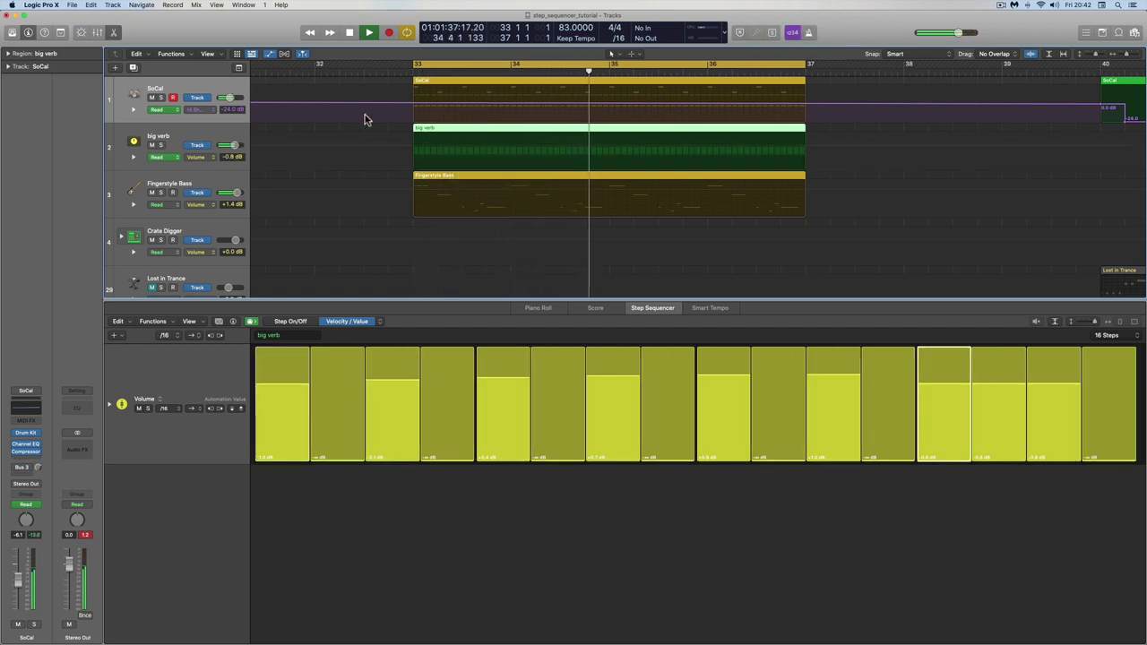
pyautogui.click(203, 136)
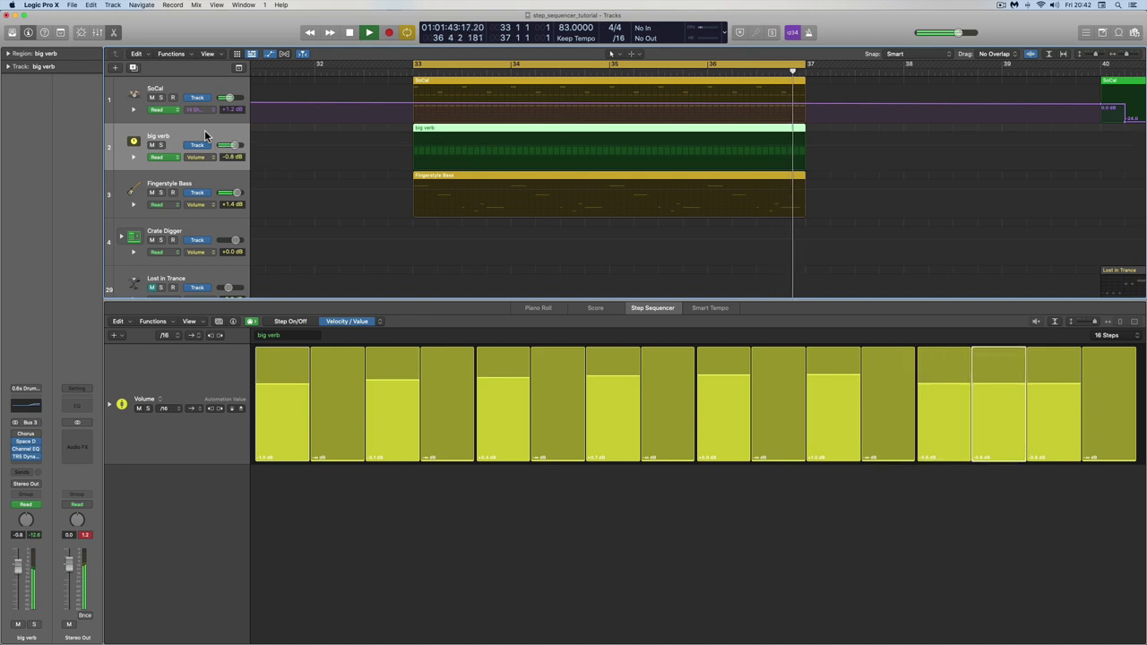
pyautogui.press('space')
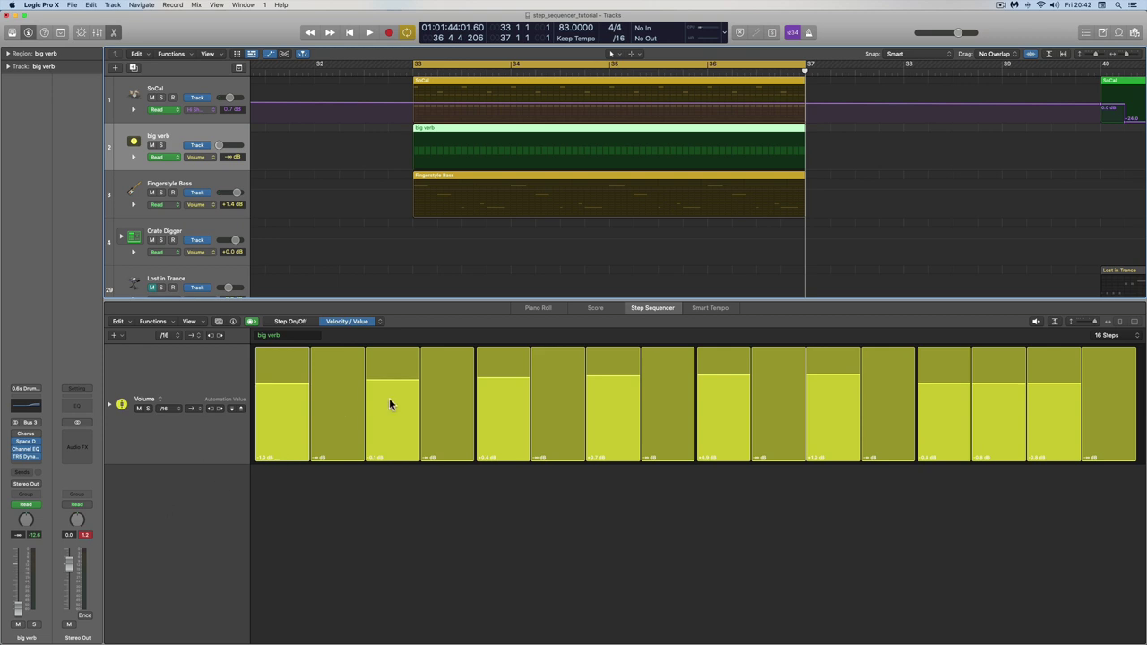
# Step: Assign the big verb automation row to Space Designer's Wet Output and raise the track's volume fader to -0.8 dB
pyautogui.click(148, 400)
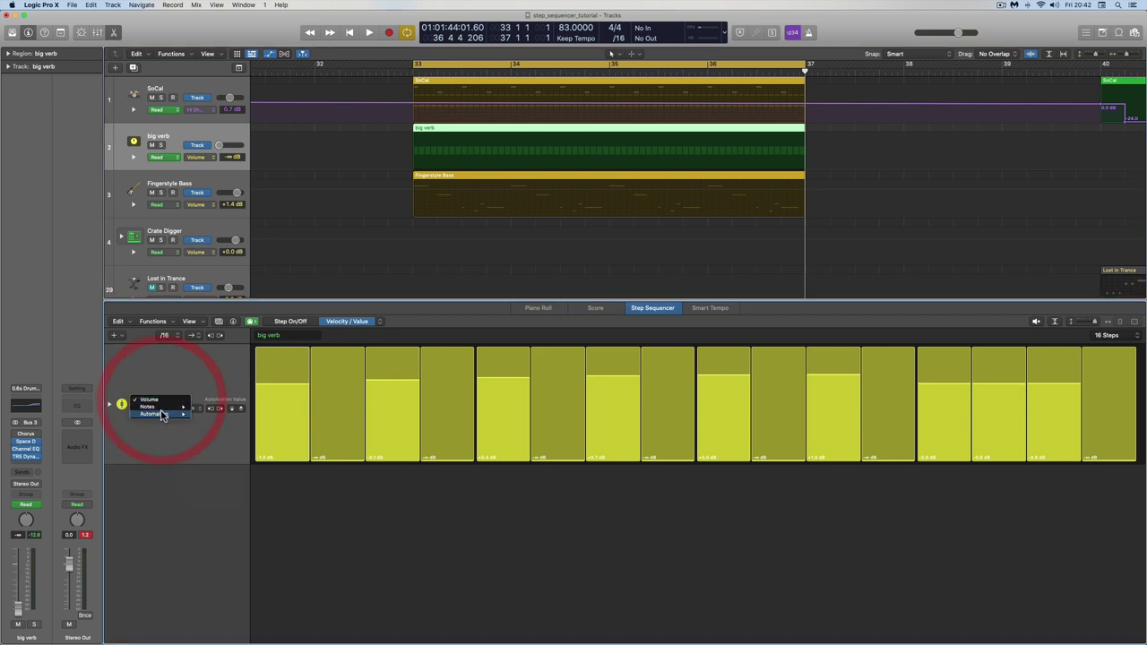
pyautogui.moveTo(161, 414)
pyautogui.moveTo(215, 444)
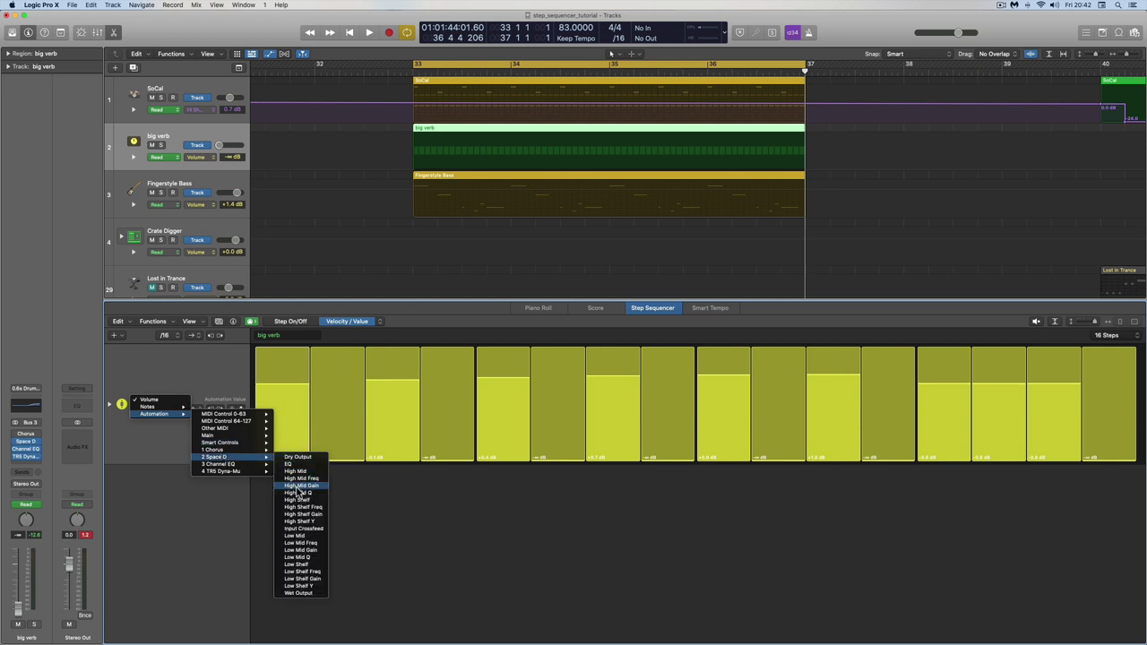
pyautogui.click(305, 592)
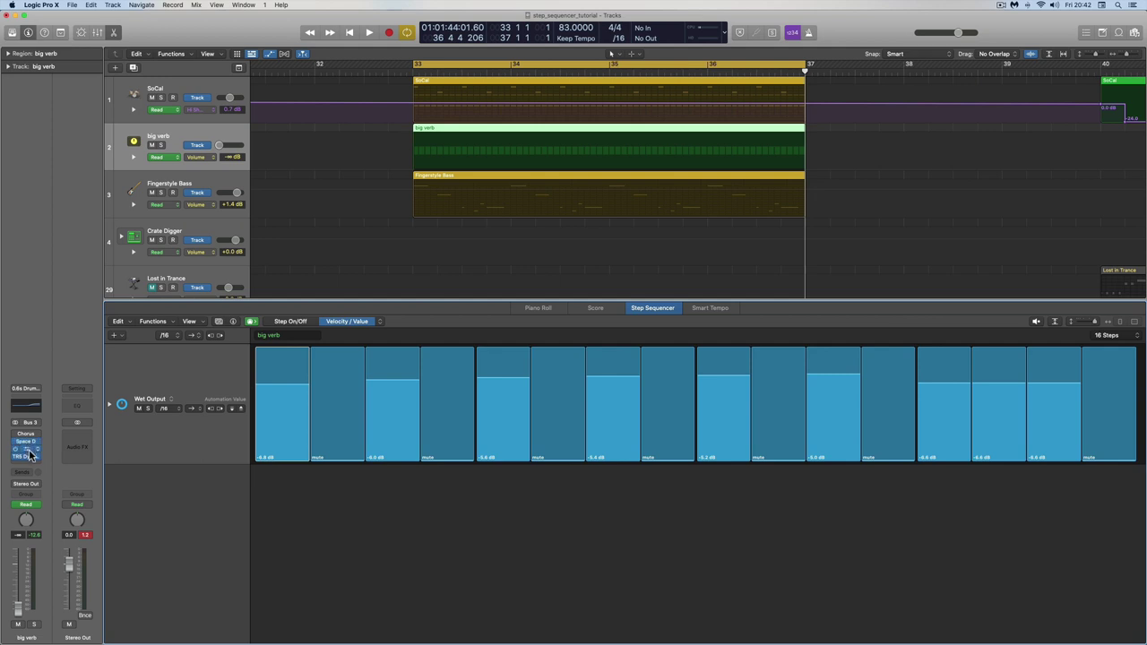
pyautogui.moveTo(16, 607); pyautogui.dragTo(16, 565)
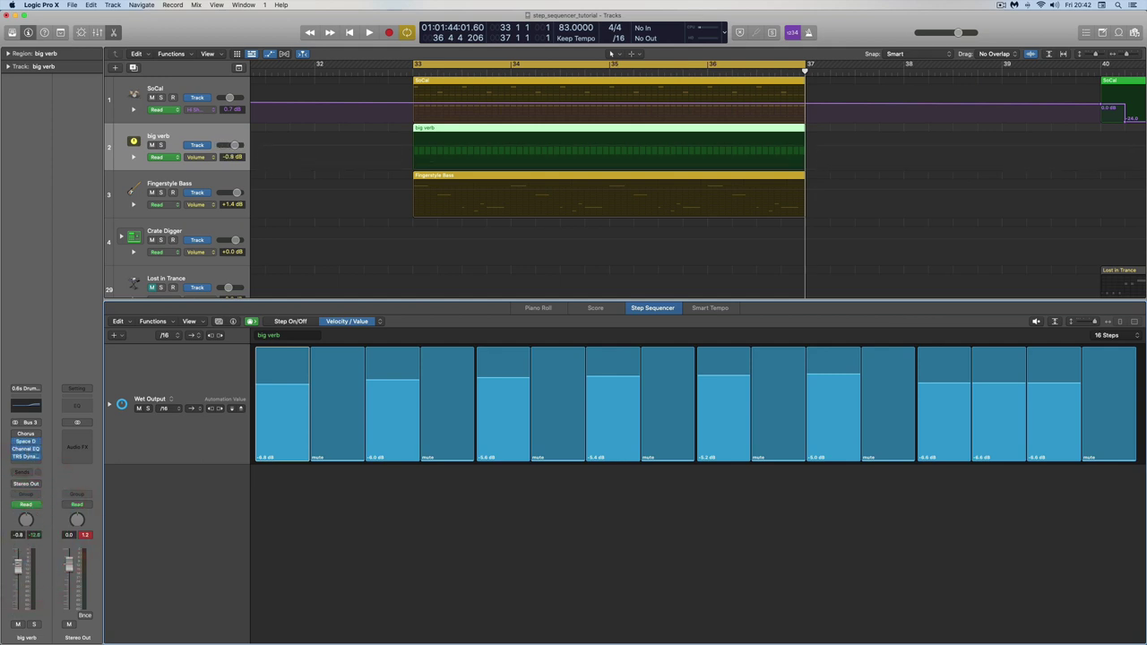
# Step: Open Space Designer on the big verb track and audition the Wet Output pattern while watching its Wet level
pyautogui.click(26, 442)
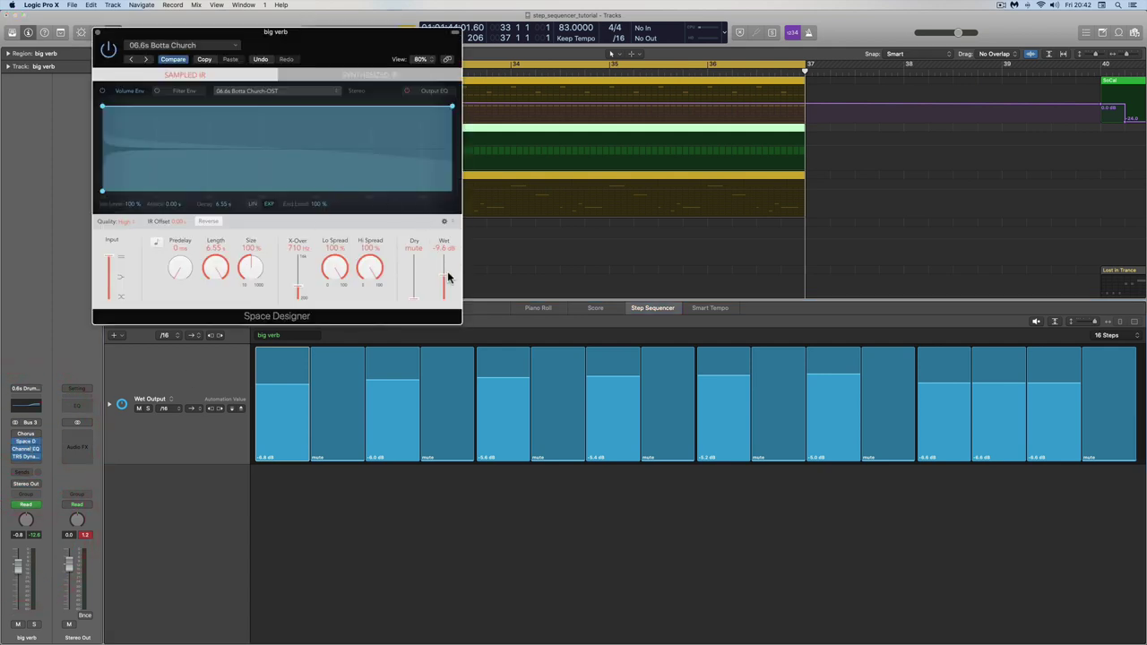
pyautogui.moveTo(448, 278); pyautogui.dragTo(448, 275)
pyautogui.press('space')
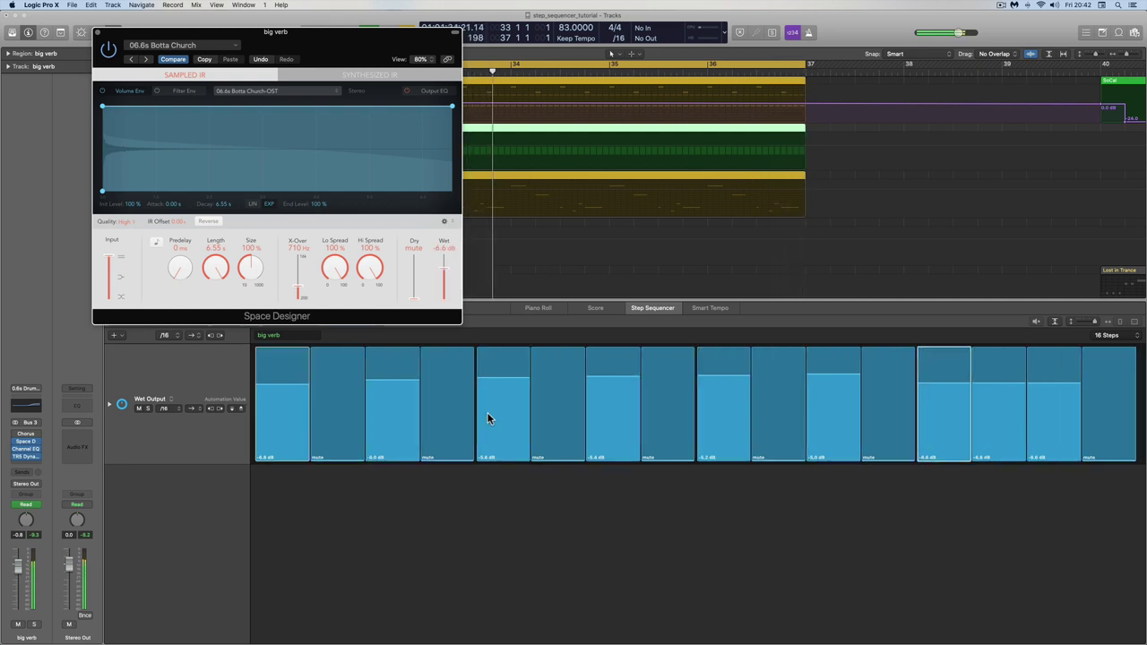
pyautogui.press('space')
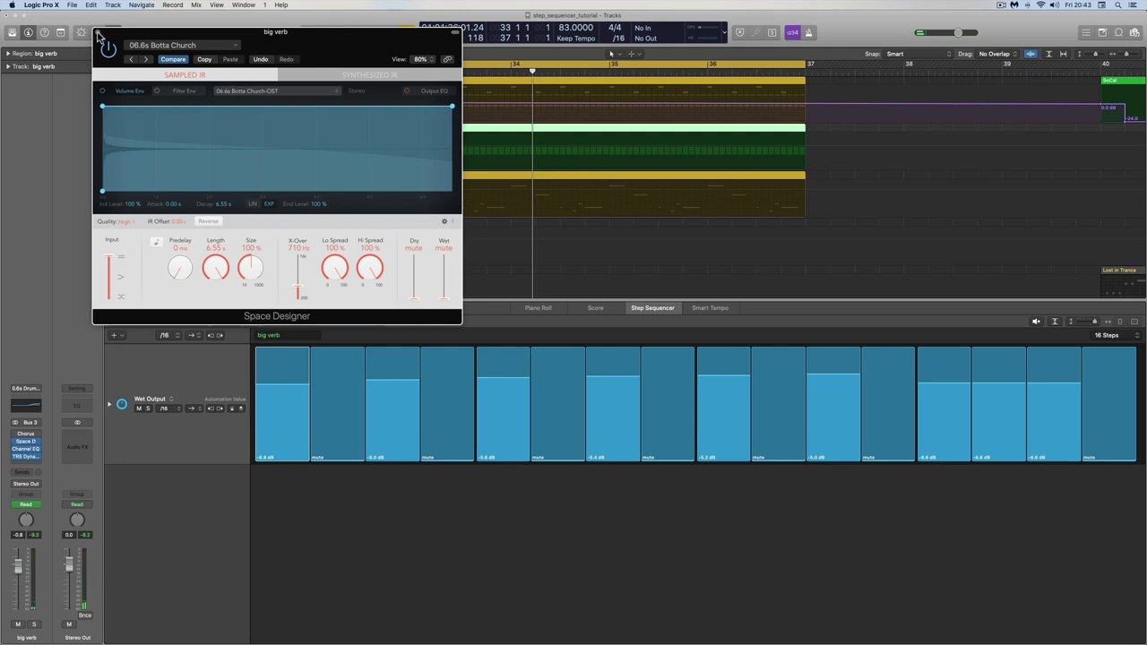
# Step: Look through the automation parameters available for the Wet Output row, and close the Space Designer window
pyautogui.click(494, 322)
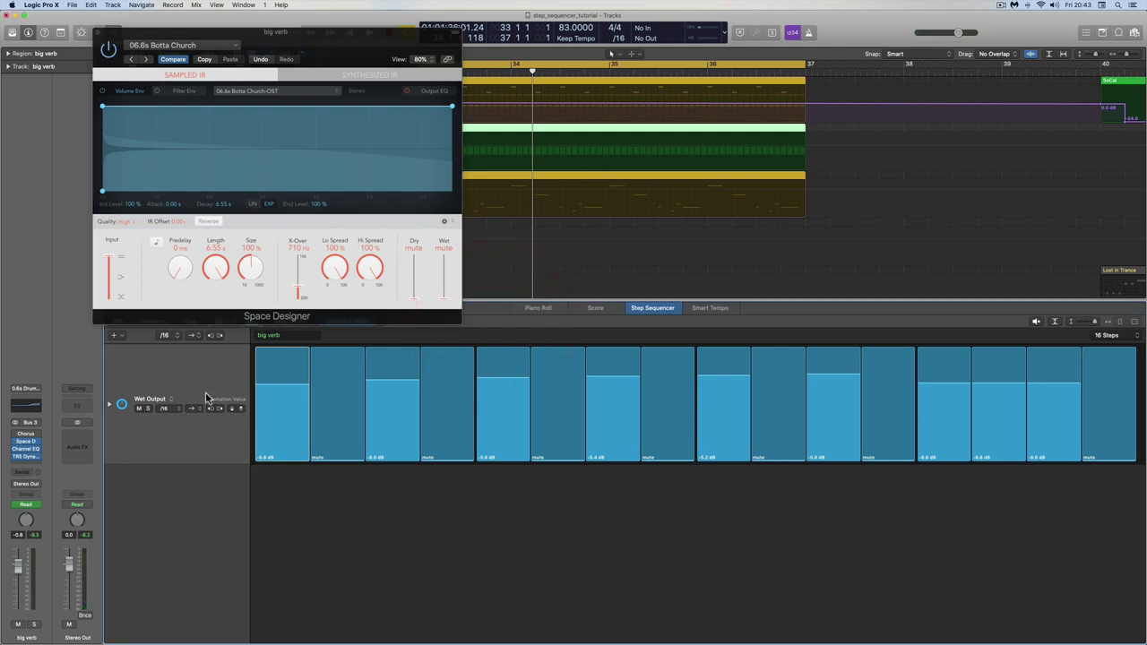
pyautogui.click(171, 400)
pyautogui.moveTo(174, 414)
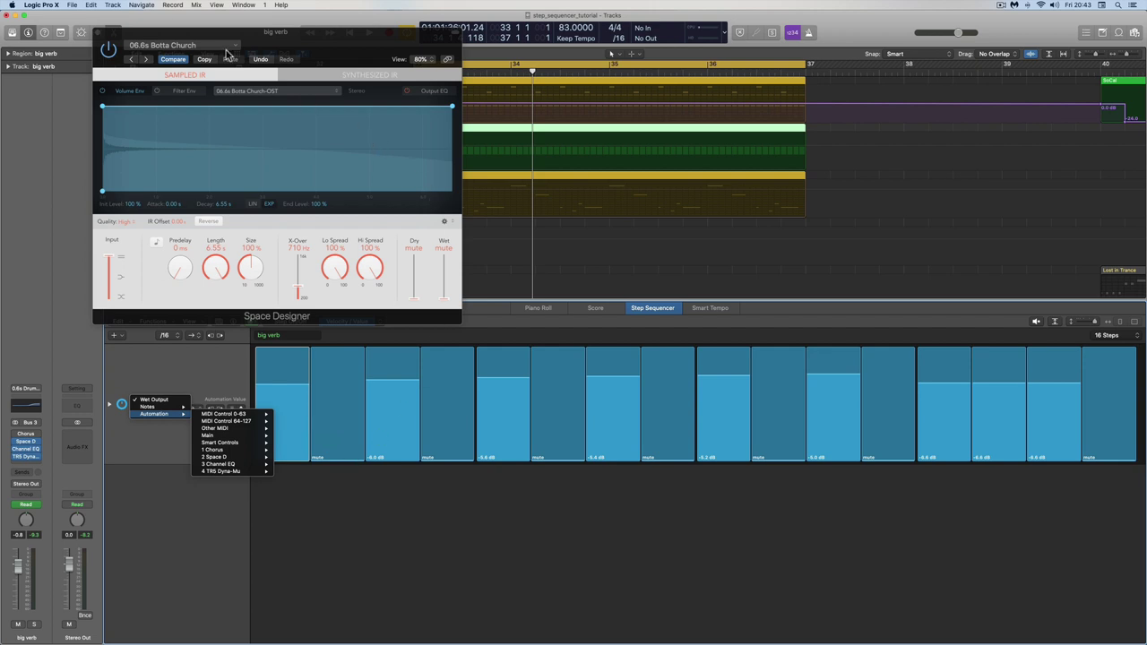
pyautogui.click(146, 34)
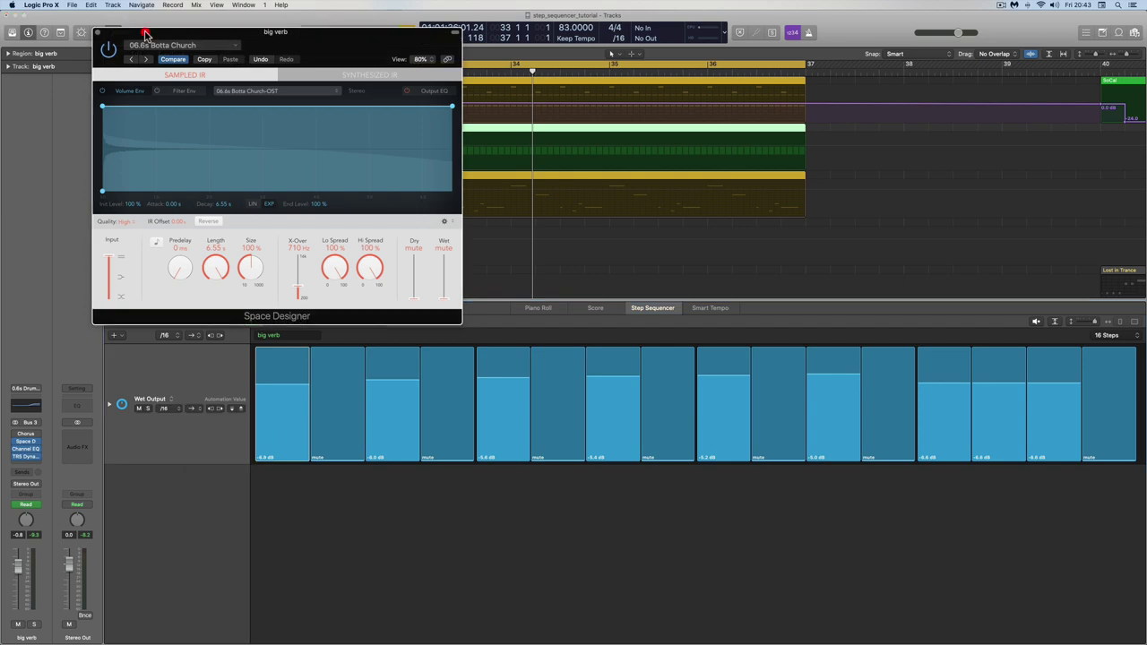
pyautogui.click(98, 33)
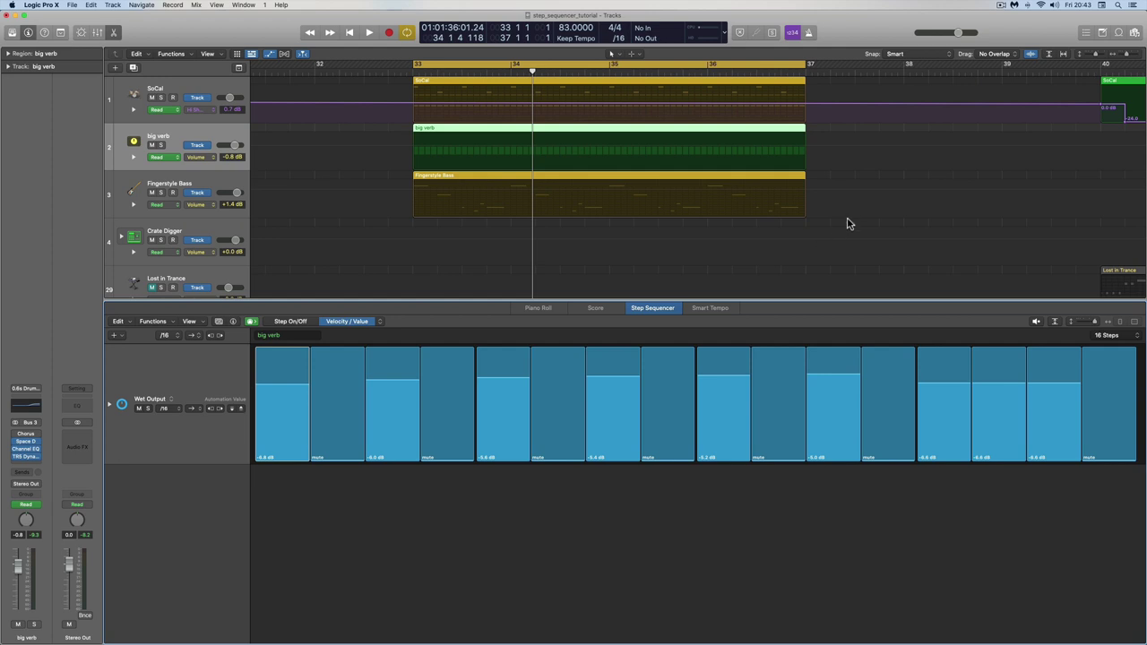
# Step: Show the SoCal pattern region ending at bar 37 in the Step Sequencer and open the list of edit modes
pyautogui.hscroll(10, 848, 224)
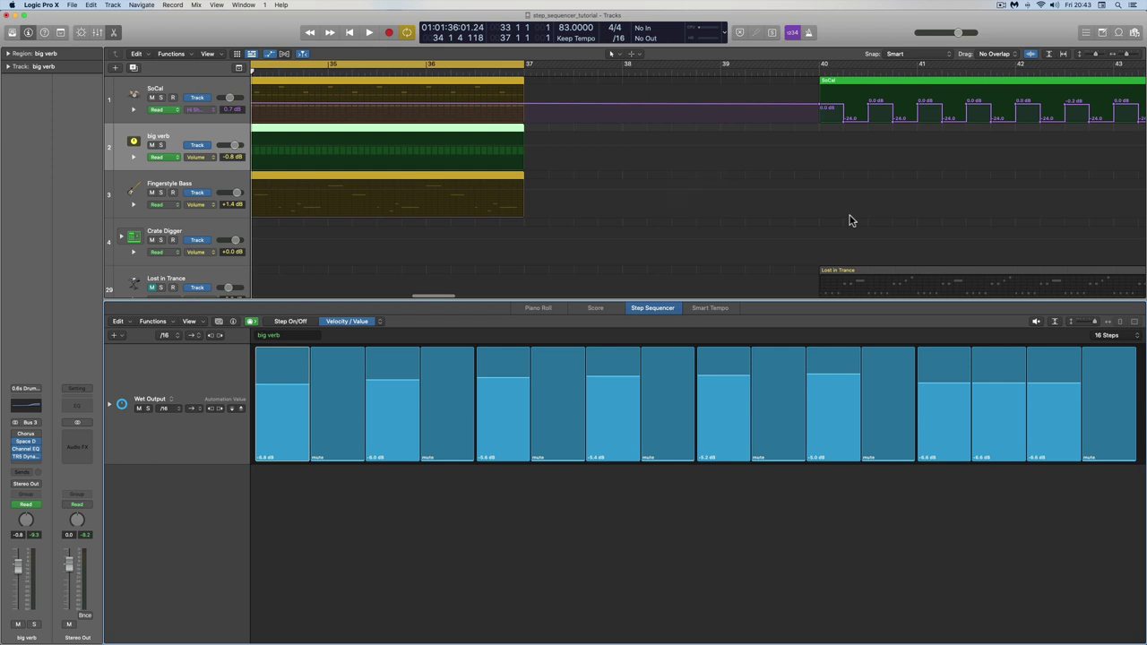
pyautogui.click(420, 87)
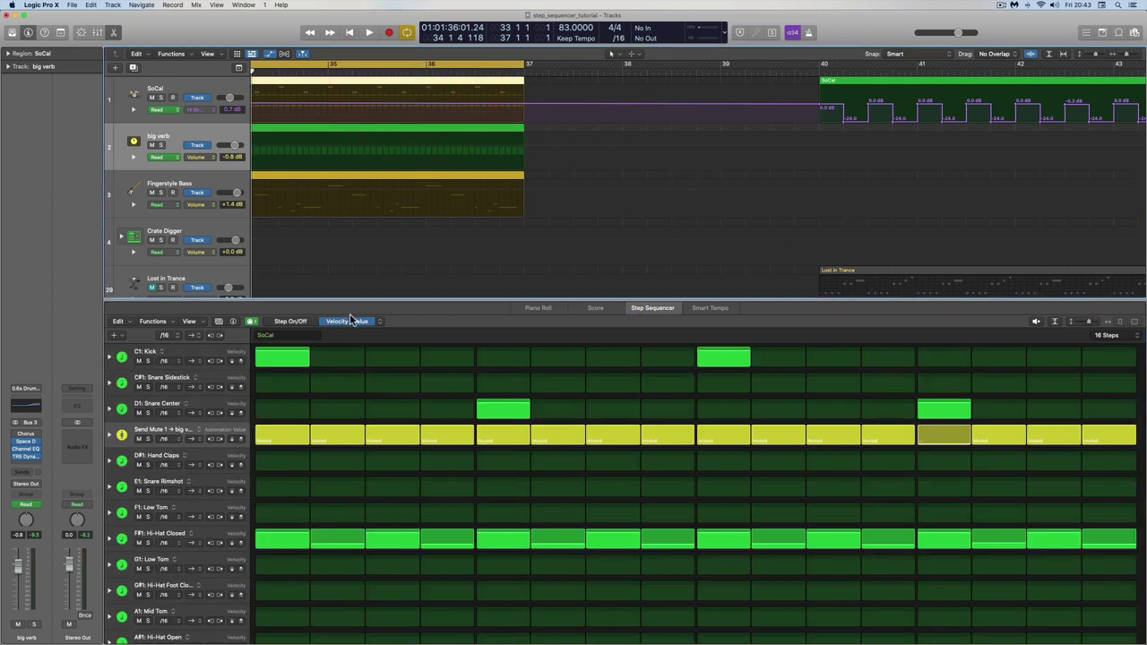
pyautogui.click(378, 321)
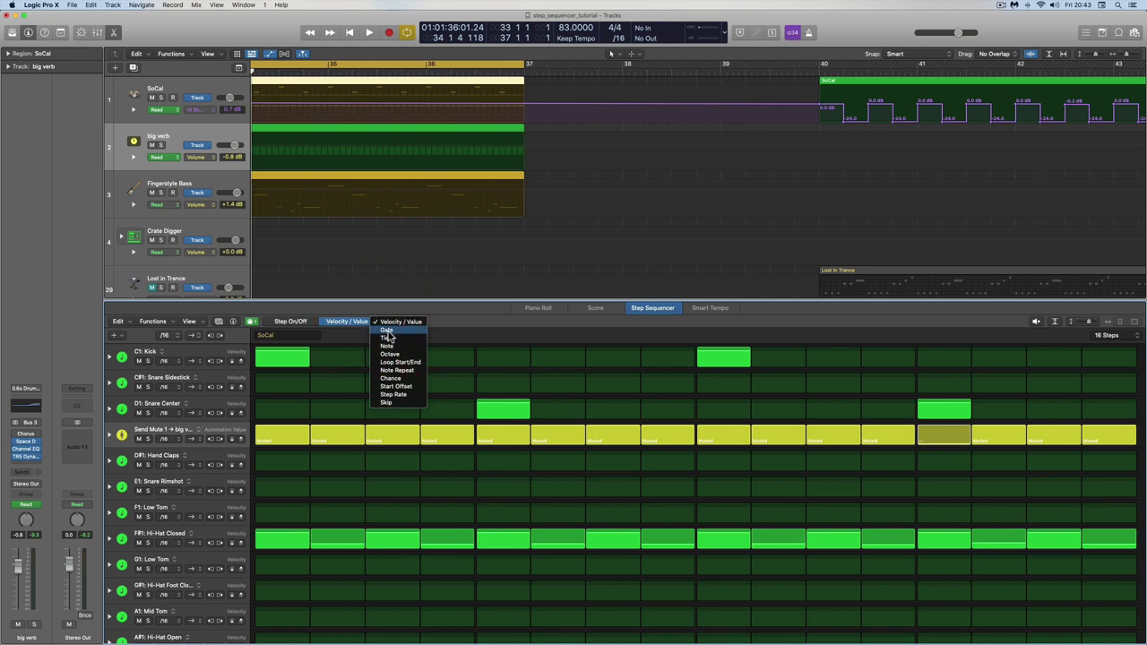